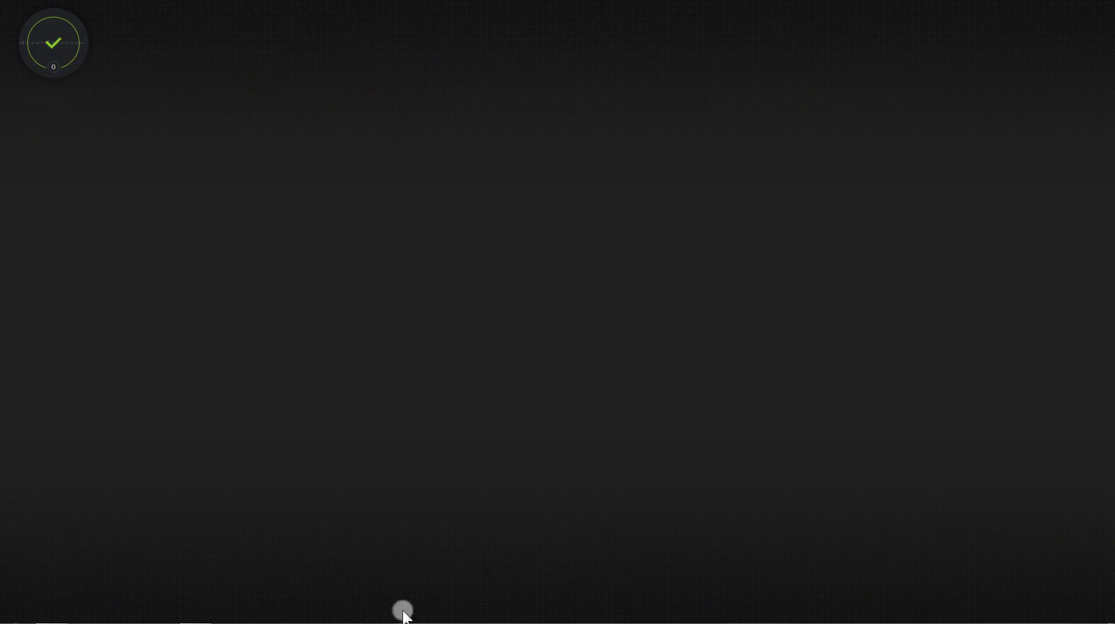
- View the original hair dryer photo and its finished dispersion version, and put the image viewer and folder window away
{"action": "left_click", "coordinate": [52, 614]}
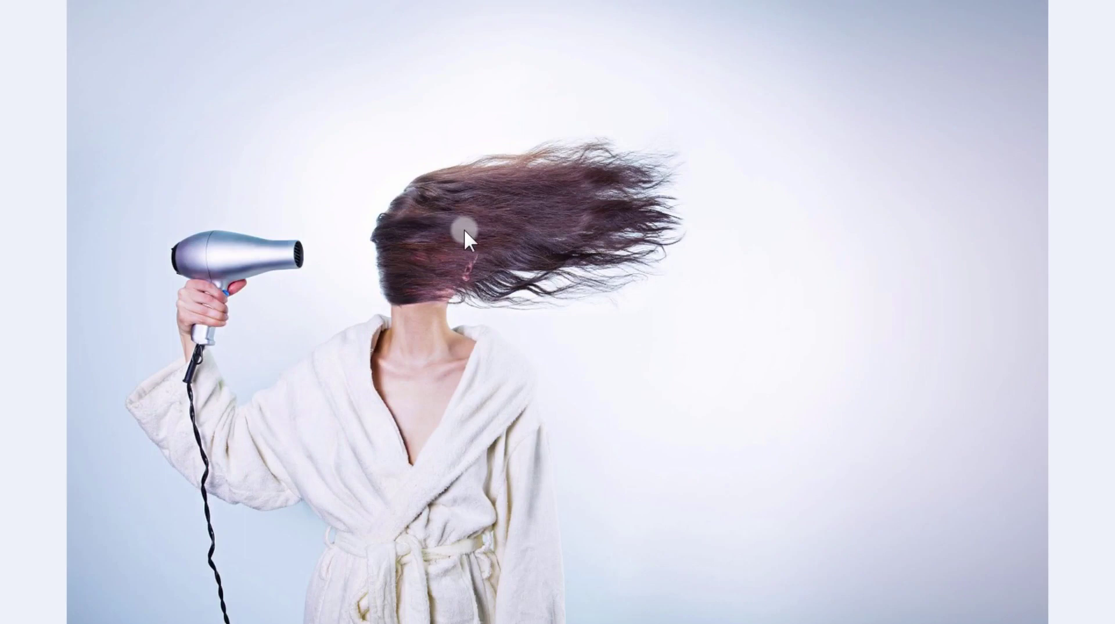
{"action": "key", "text": "Right"}
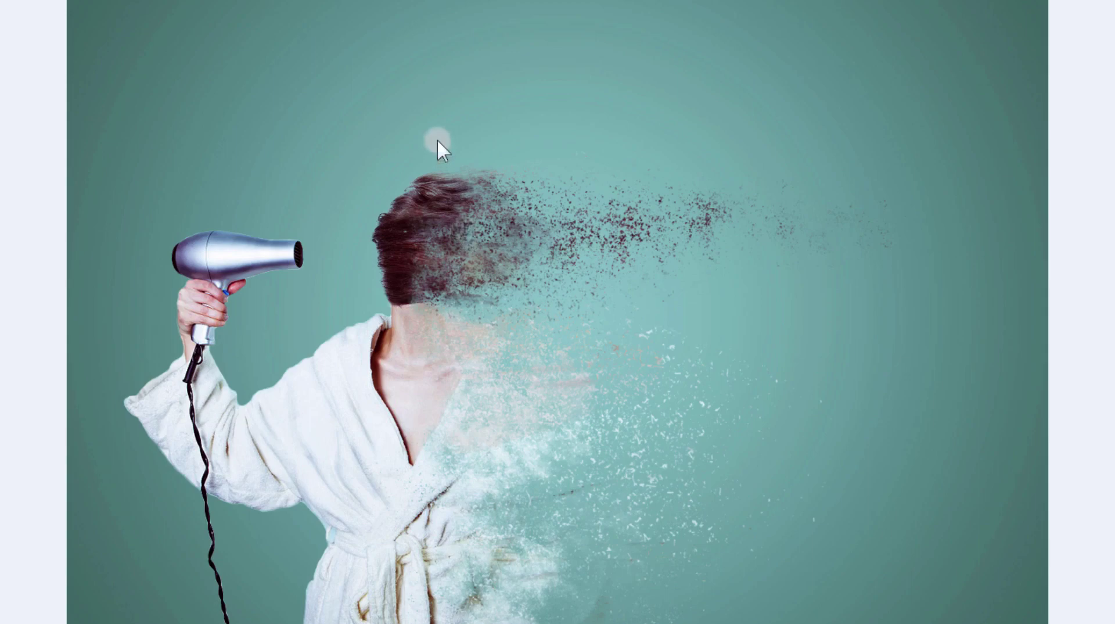
{"action": "left_click", "coordinate": [1094, 8]}
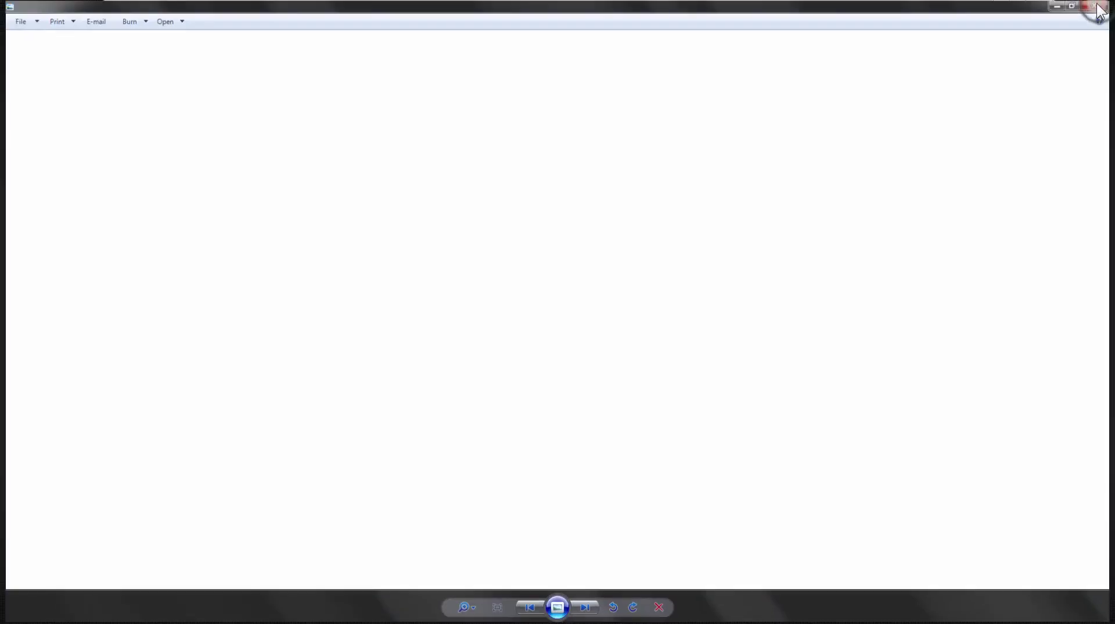
{"action": "left_click", "coordinate": [995, 6]}
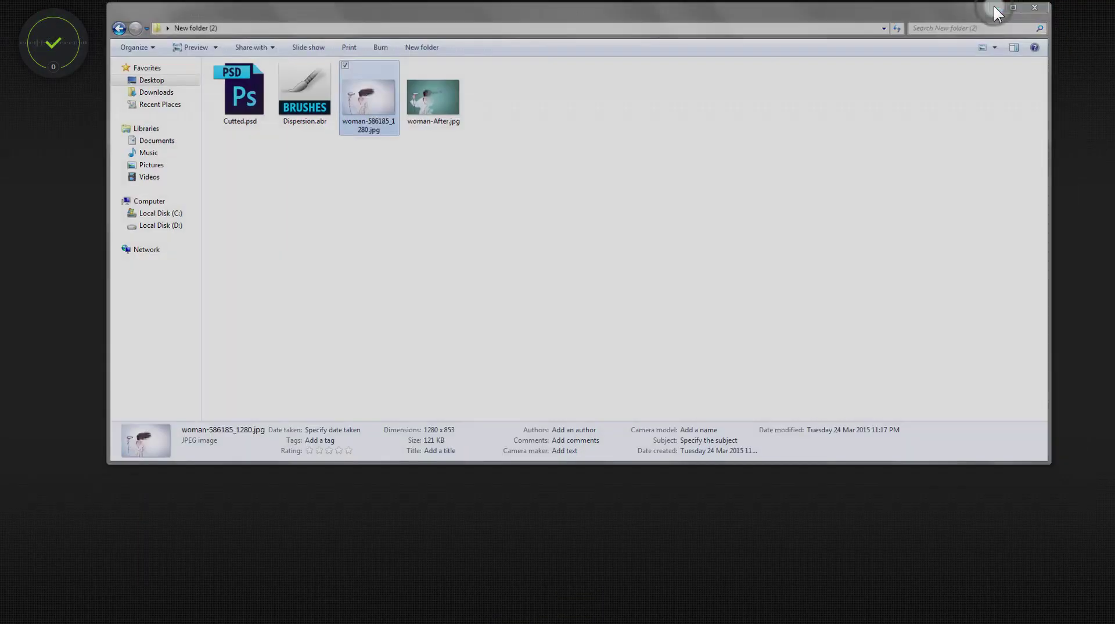
{"action": "left_click", "coordinate": [994, 7]}
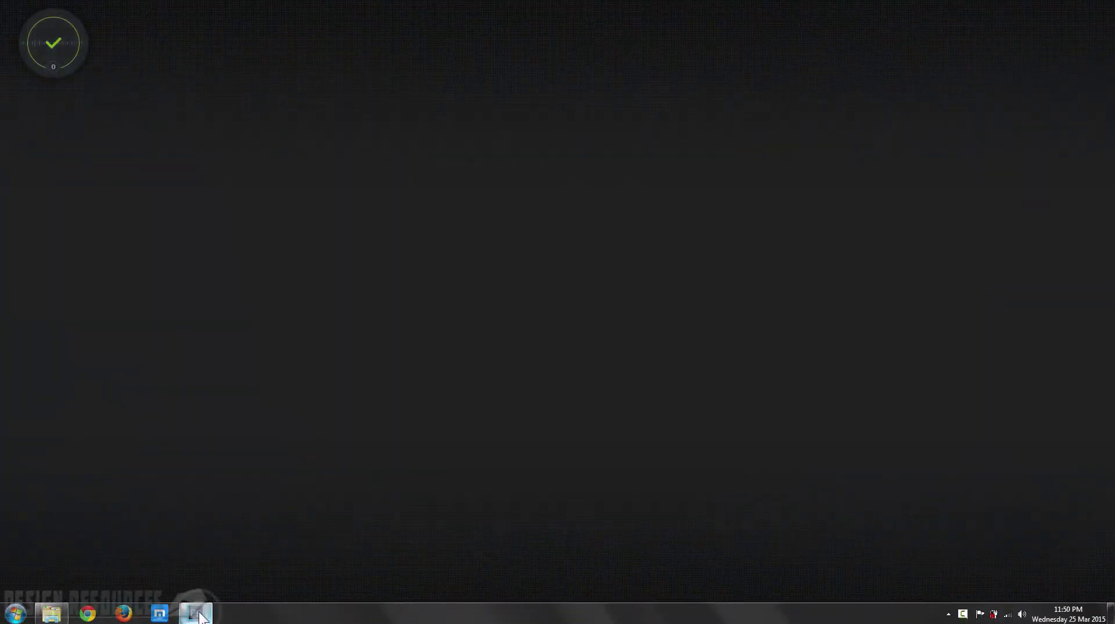
- Switch to Photoshop and open woman-586185_1280.jpg from the project folder in it
{"action": "left_click", "coordinate": [197, 611]}
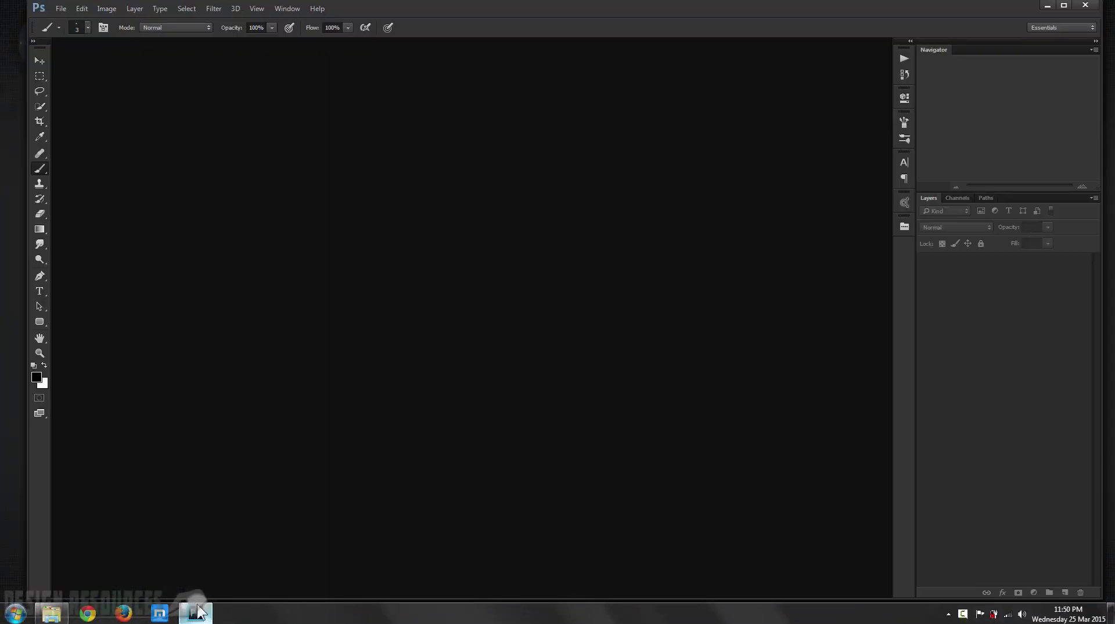
{"action": "left_click", "coordinate": [58, 613]}
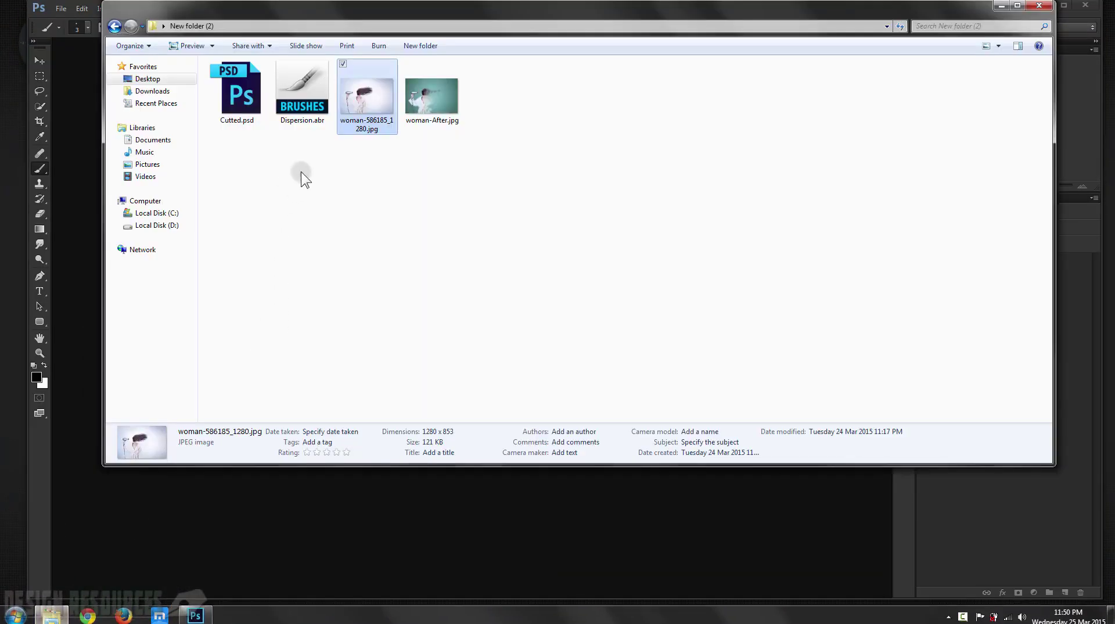
{"action": "left_click_drag", "start_coordinate": [411, 478], "coordinate": [395, 515]}
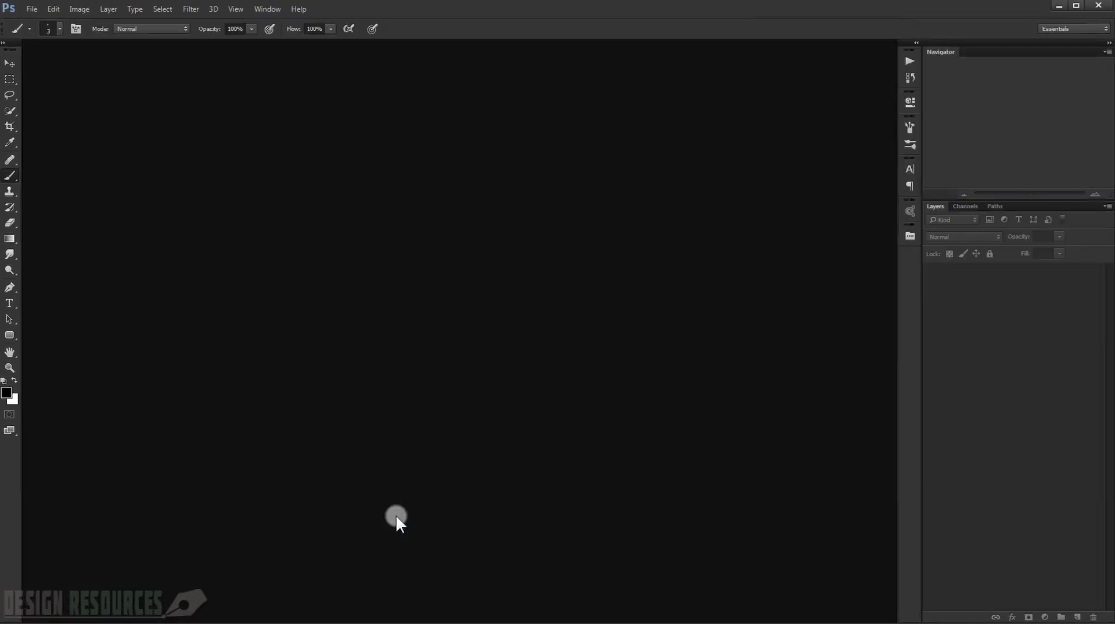
- Examine the woman's flying hair, hair dryer and white robe up close in the opened photo
{"action": "scroll", "coordinate": [348, 420], "scroll_direction": "up", "scroll_amount": 4}
{"action": "left_click_drag", "start_coordinate": [436, 432], "coordinate": [410, 390]}
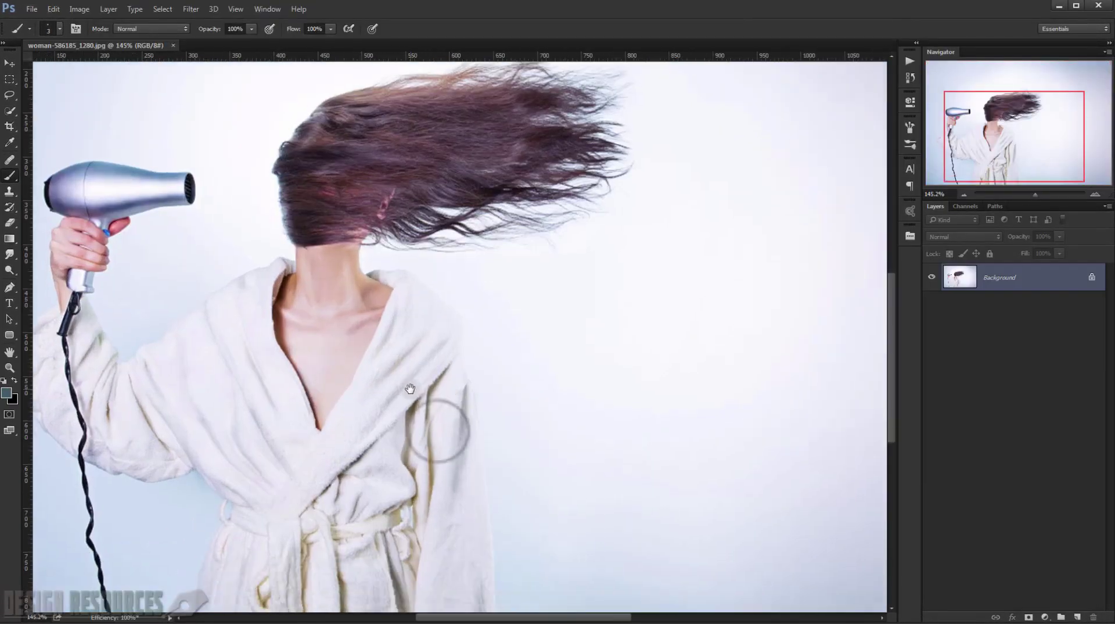
{"action": "scroll", "coordinate": [410, 390], "scroll_direction": "down", "scroll_amount": 7}
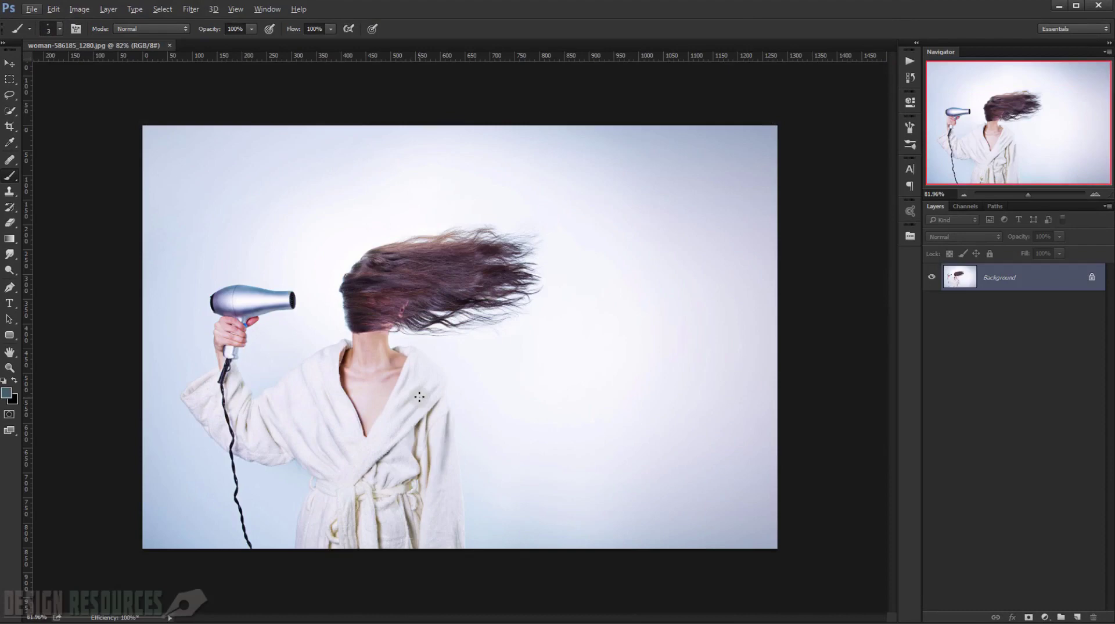
{"action": "scroll", "coordinate": [376, 382], "scroll_direction": "up", "scroll_amount": 2}
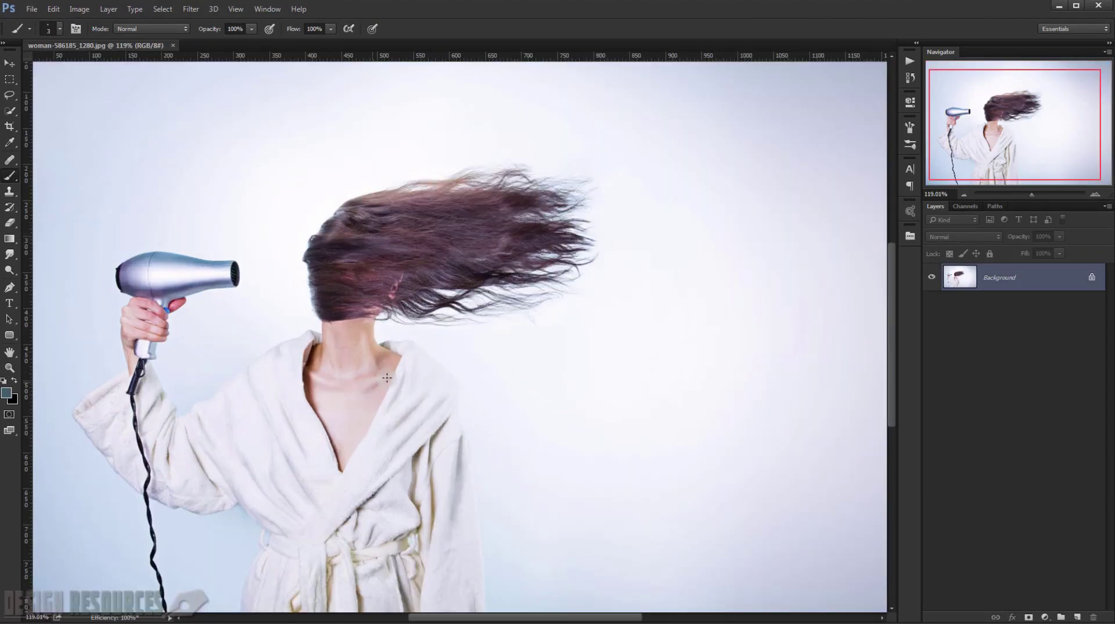
{"action": "left_click_drag", "start_coordinate": [443, 385], "coordinate": [433, 373]}
{"action": "left_click_drag", "start_coordinate": [406, 412], "coordinate": [412, 385]}
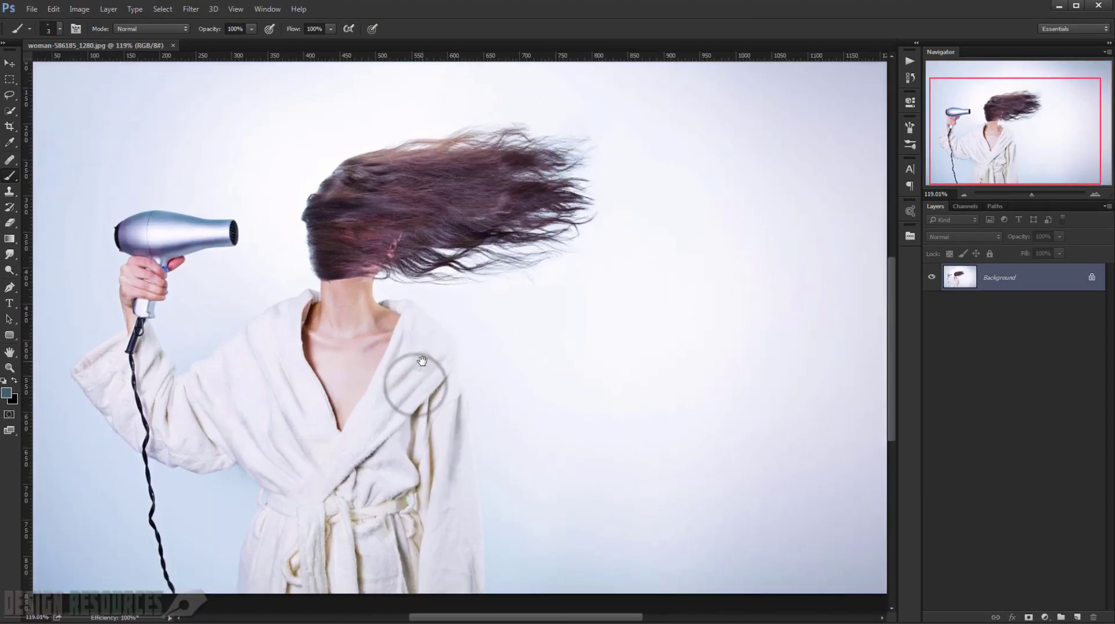
{"action": "scroll", "coordinate": [405, 370], "scroll_direction": "up", "scroll_amount": 3}
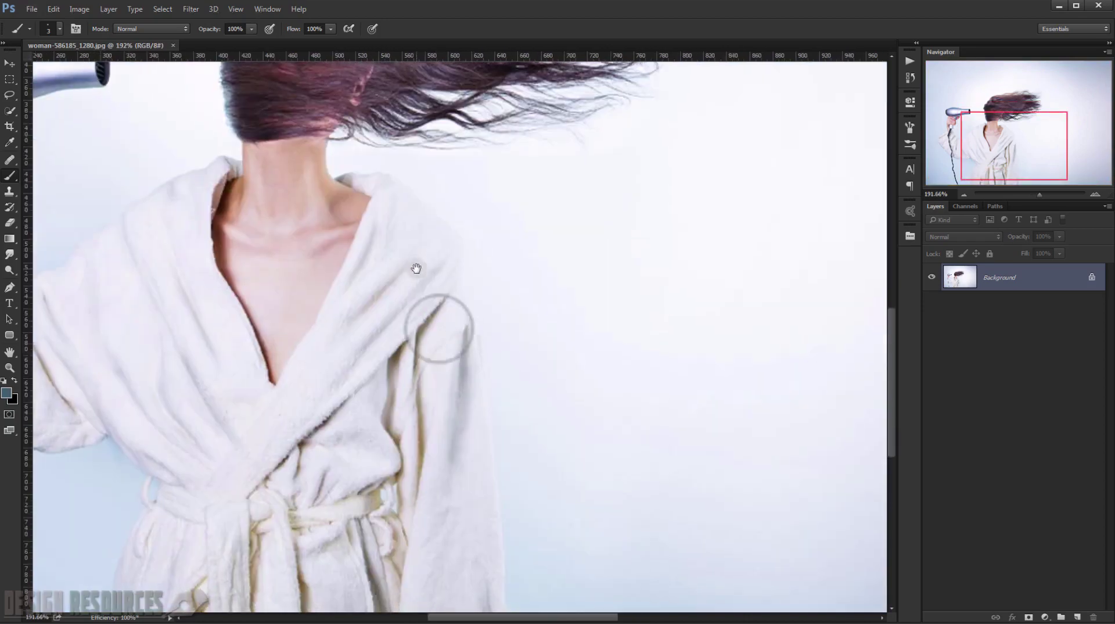
{"action": "scroll", "coordinate": [385, 224], "scroll_direction": "up", "scroll_amount": 1}
{"action": "left_click_drag", "start_coordinate": [337, 226], "coordinate": [424, 367]}
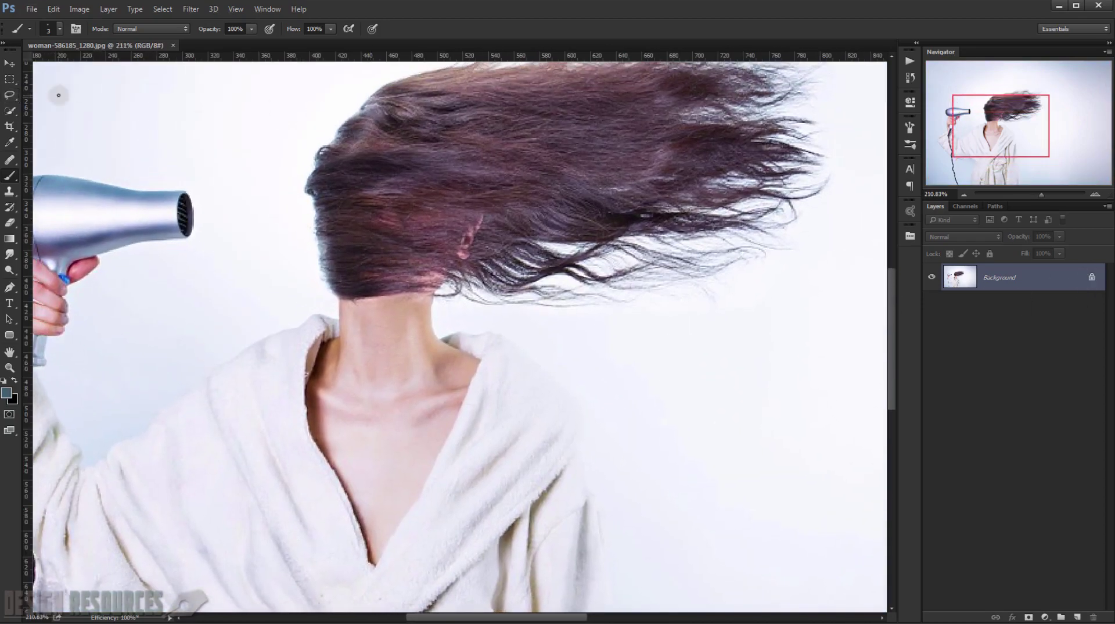
- Select the woman's flying hair with the Quick Selection tool
{"action": "left_click", "coordinate": [8, 110]}
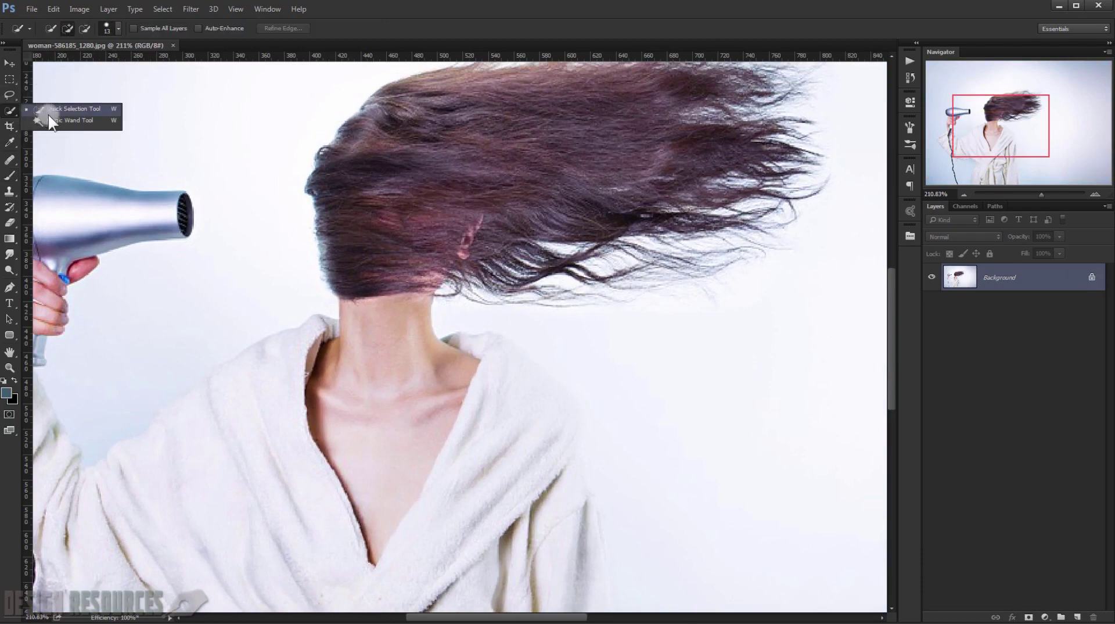
{"action": "left_click", "coordinate": [50, 110]}
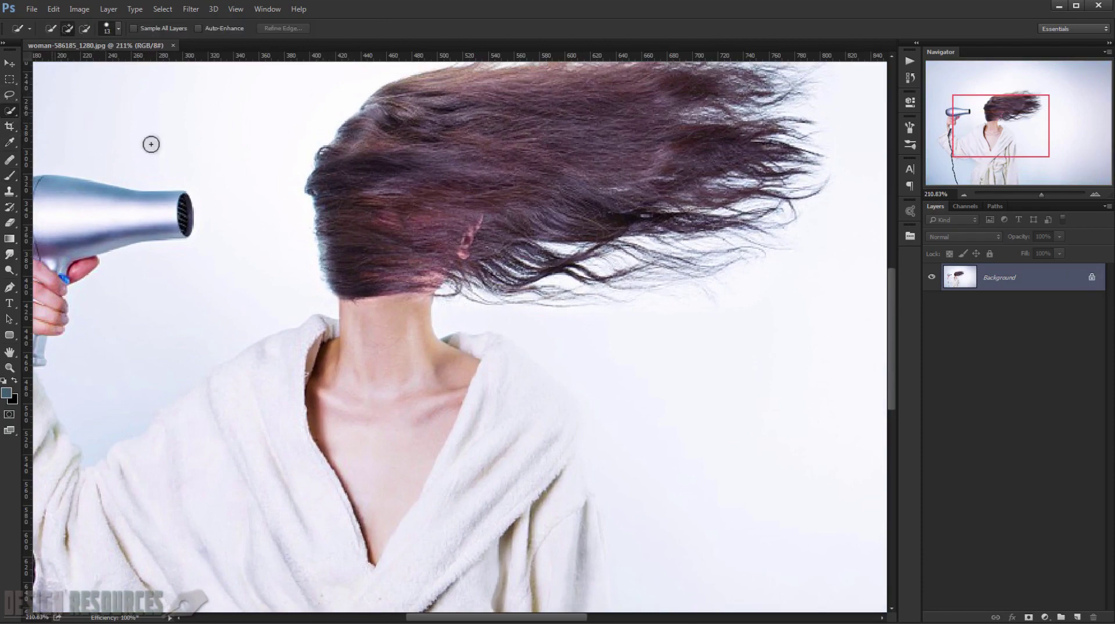
{"action": "scroll", "coordinate": [386, 258], "scroll_direction": "up", "scroll_amount": 3}
{"action": "mouse_move", "coordinate": [477, 192]}
{"action": "left_mouse_down"}
{"action": "mouse_move", "coordinate": [571, 172]}
{"action": "mouse_move", "coordinate": [730, 169]}
{"action": "left_mouse_up"}
{"action": "mouse_move", "coordinate": [716, 251]}
{"action": "left_mouse_down"}
{"action": "mouse_move", "coordinate": [613, 147]}
{"action": "mouse_move", "coordinate": [526, 76]}
{"action": "left_mouse_up"}
{"action": "mouse_move", "coordinate": [487, 169]}
{"action": "left_mouse_down"}
{"action": "mouse_move", "coordinate": [520, 200]}
{"action": "mouse_move", "coordinate": [605, 191]}
{"action": "mouse_move", "coordinate": [682, 150]}
{"action": "mouse_move", "coordinate": [704, 120]}
{"action": "mouse_move", "coordinate": [685, 135]}
{"action": "left_mouse_up"}
{"action": "key", "text": "space"}
{"action": "left_click_drag", "start_coordinate": [322, 203], "coordinate": [520, 126]}
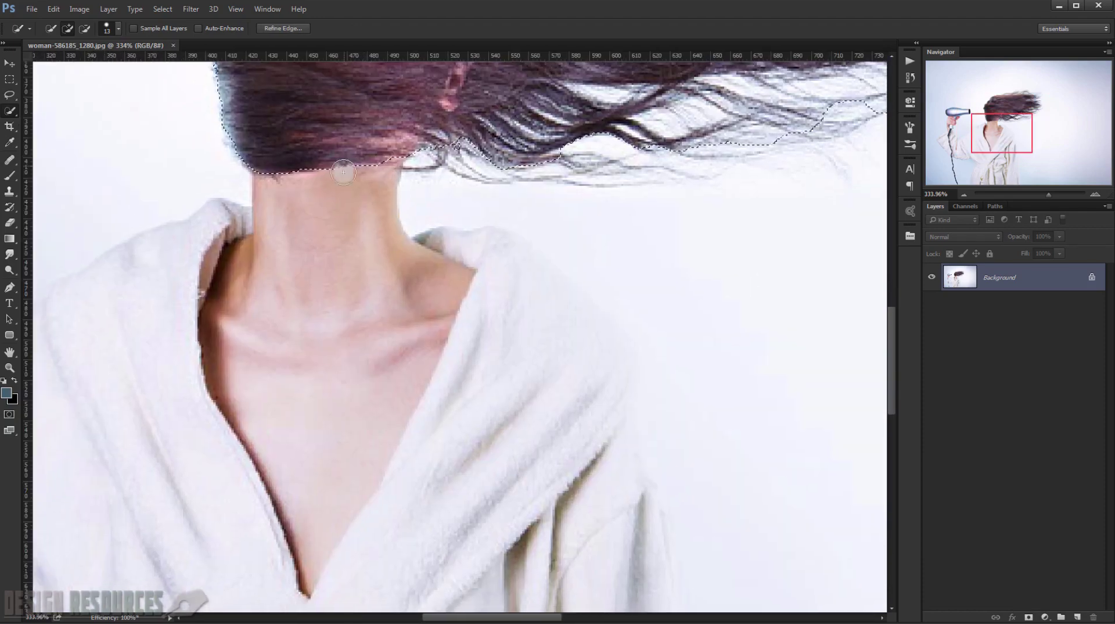
- Add the neck, chest and robe collar to the selection, subtracting the background that spills in beside the shoulder
{"action": "left_click_drag", "start_coordinate": [343, 169], "coordinate": [322, 286]}
{"action": "mouse_move", "coordinate": [489, 280]}
{"action": "left_mouse_down"}
{"action": "mouse_move", "coordinate": [470, 253]}
{"action": "mouse_move", "coordinate": [556, 339]}
{"action": "mouse_move", "coordinate": [594, 403]}
{"action": "mouse_move", "coordinate": [626, 283]}
{"action": "mouse_move", "coordinate": [728, 299]}
{"action": "left_mouse_up"}
{"action": "key", "text": "alt"}
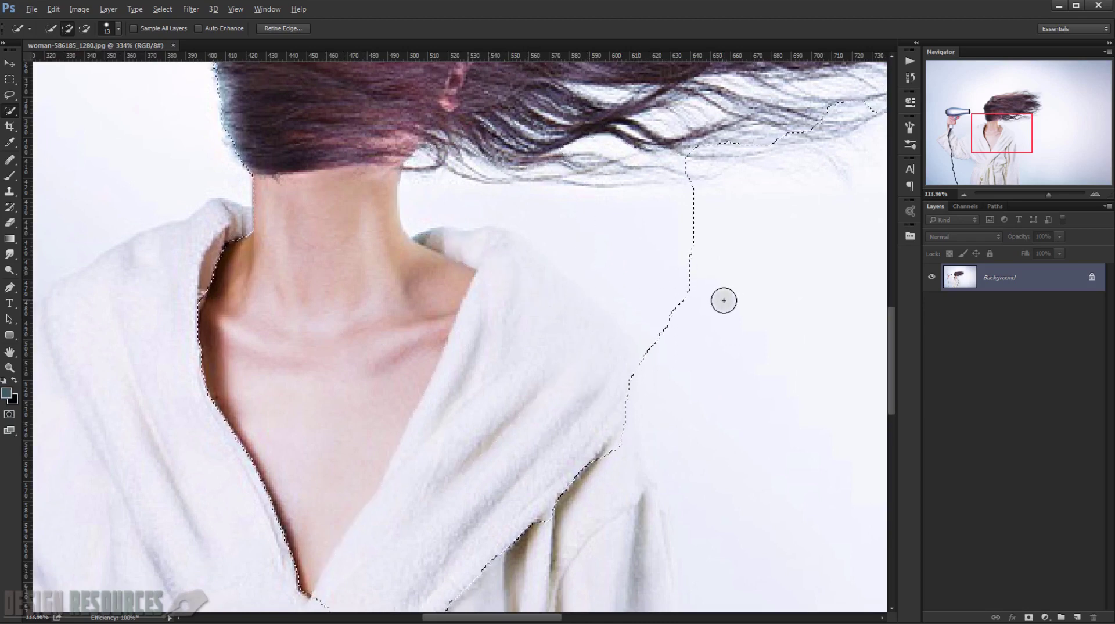
{"action": "mouse_move", "coordinate": [711, 260]}
{"action": "left_mouse_down"}
{"action": "mouse_move", "coordinate": [618, 216]}
{"action": "mouse_move", "coordinate": [706, 209]}
{"action": "mouse_move", "coordinate": [582, 213]}
{"action": "mouse_move", "coordinate": [474, 195]}
{"action": "mouse_move", "coordinate": [572, 241]}
{"action": "mouse_move", "coordinate": [662, 319]}
{"action": "mouse_move", "coordinate": [697, 391]}
{"action": "left_mouse_up"}
{"action": "left_click_drag", "start_coordinate": [518, 210], "coordinate": [504, 169]}
- Extend the quick selection over the robe's front, raised sleeve, hand and hair dryer
{"action": "scroll", "coordinate": [518, 264], "scroll_direction": "down", "scroll_amount": 3}
{"action": "mouse_move", "coordinate": [533, 262]}
{"action": "left_mouse_down"}
{"action": "mouse_move", "coordinate": [546, 335]}
{"action": "mouse_move", "coordinate": [549, 403]}
{"action": "left_mouse_up"}
{"action": "mouse_move", "coordinate": [584, 459]}
{"action": "left_mouse_down"}
{"action": "mouse_move", "coordinate": [448, 417]}
{"action": "mouse_move", "coordinate": [240, 260]}
{"action": "mouse_move", "coordinate": [402, 377]}
{"action": "left_mouse_up"}
{"action": "left_click_drag", "start_coordinate": [378, 105], "coordinate": [354, 79]}
{"action": "mouse_move", "coordinate": [347, 150]}
{"action": "left_mouse_down"}
{"action": "mouse_move", "coordinate": [353, 116]}
{"action": "mouse_move", "coordinate": [416, 148]}
{"action": "mouse_move", "coordinate": [331, 242]}
{"action": "mouse_move", "coordinate": [366, 116]}
{"action": "left_mouse_up"}
{"action": "left_click_drag", "start_coordinate": [266, 301], "coordinate": [407, 207]}
{"action": "mouse_move", "coordinate": [296, 275]}
{"action": "left_mouse_down"}
{"action": "mouse_move", "coordinate": [277, 128]}
{"action": "mouse_move", "coordinate": [274, 299]}
{"action": "mouse_move", "coordinate": [259, 225]}
{"action": "mouse_move", "coordinate": [445, 72]}
{"action": "left_mouse_up"}
{"action": "scroll", "coordinate": [277, 117], "scroll_direction": "up", "scroll_amount": 1}
{"action": "mouse_move", "coordinate": [409, 260]}
{"action": "left_mouse_down"}
{"action": "mouse_move", "coordinate": [357, 290]}
{"action": "mouse_move", "coordinate": [386, 406]}
{"action": "mouse_move", "coordinate": [576, 446]}
{"action": "left_mouse_up"}
{"action": "mouse_move", "coordinate": [709, 455]}
{"action": "left_mouse_down"}
{"action": "mouse_move", "coordinate": [483, 242]}
{"action": "mouse_move", "coordinate": [482, 224]}
{"action": "left_mouse_up"}
{"action": "left_click_drag", "start_coordinate": [418, 381], "coordinate": [319, 381]}
{"action": "left_click_drag", "start_coordinate": [497, 383], "coordinate": [512, 257]}
{"action": "left_click_drag", "start_coordinate": [540, 213], "coordinate": [498, 427]}
{"action": "mouse_move", "coordinate": [504, 297]}
{"action": "left_mouse_down"}
{"action": "mouse_move", "coordinate": [482, 333]}
{"action": "mouse_move", "coordinate": [473, 296]}
{"action": "left_mouse_up"}
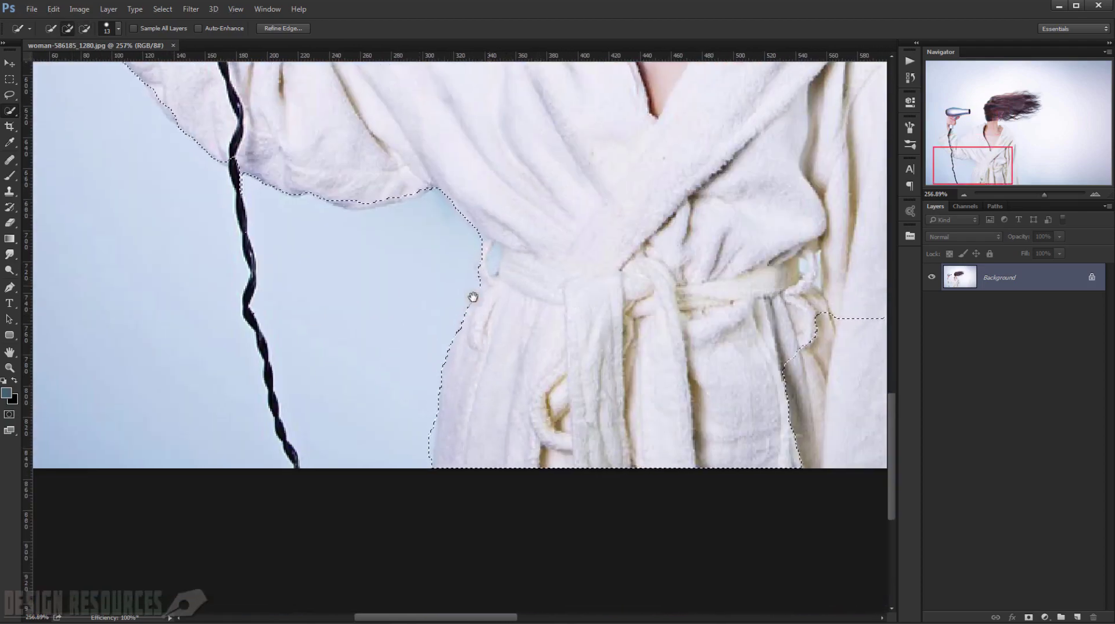
- Complete the selection around the robe's waist and hanging sleeve so it covers the woman's whole figure
{"action": "left_click_drag", "start_coordinate": [639, 279], "coordinate": [407, 224]}
{"action": "left_click_drag", "start_coordinate": [644, 209], "coordinate": [709, 386]}
{"action": "left_click_drag", "start_coordinate": [608, 242], "coordinate": [692, 382]}
{"action": "mouse_move", "coordinate": [552, 300]}
{"action": "left_mouse_down"}
{"action": "mouse_move", "coordinate": [496, 404]}
{"action": "mouse_move", "coordinate": [632, 271]}
{"action": "mouse_move", "coordinate": [622, 204]}
{"action": "left_mouse_up"}
{"action": "scroll", "coordinate": [552, 300], "scroll_direction": "up", "scroll_amount": 2}
{"action": "scroll", "coordinate": [518, 321], "scroll_direction": "down", "scroll_amount": 4}
{"action": "scroll", "coordinate": [405, 356], "scroll_direction": "up", "scroll_amount": 3}
{"action": "left_click_drag", "start_coordinate": [407, 419], "coordinate": [429, 306]}
- Hide the photo's background by adding a layer mask from the selection of the woman
{"action": "scroll", "coordinate": [429, 307], "scroll_direction": "down", "scroll_amount": 5}
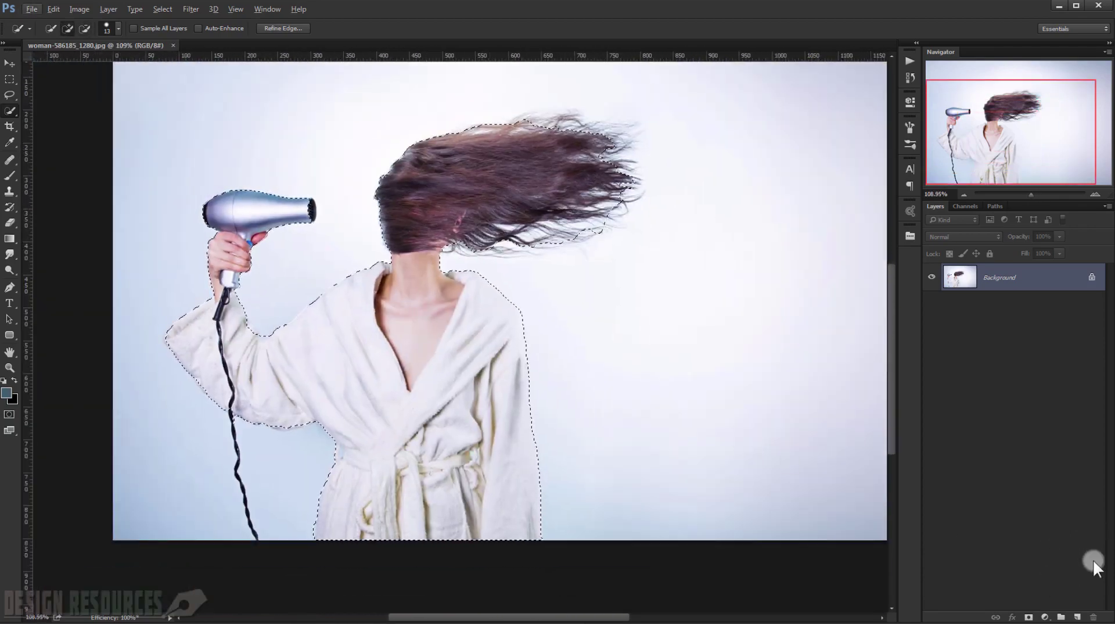
{"action": "left_click", "coordinate": [1030, 617]}
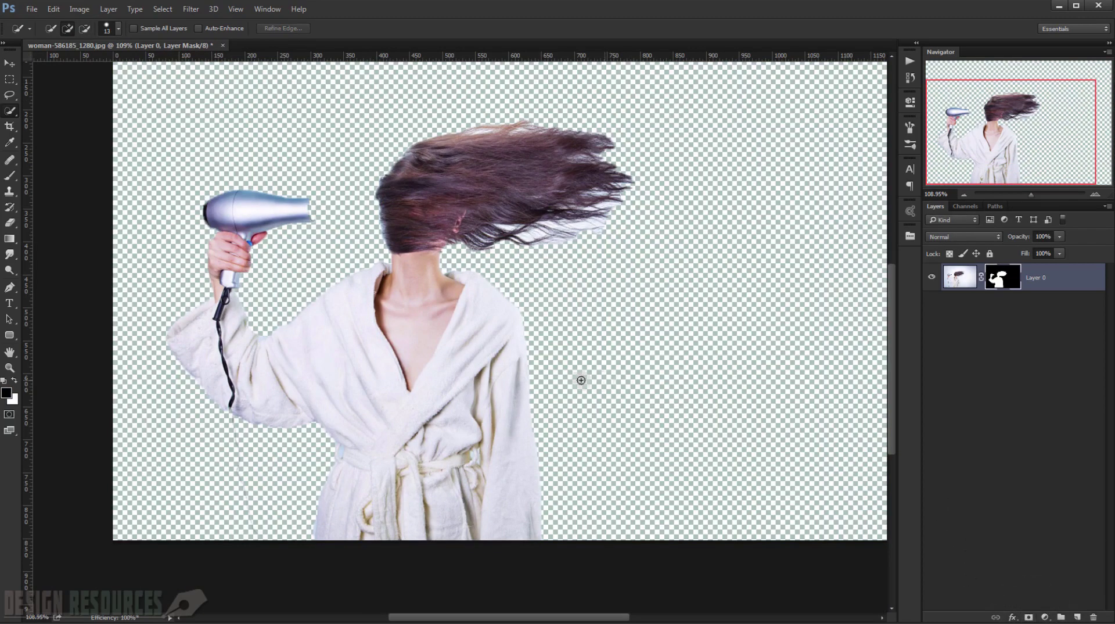
{"action": "scroll", "coordinate": [508, 324], "scroll_direction": "up", "scroll_amount": 3}
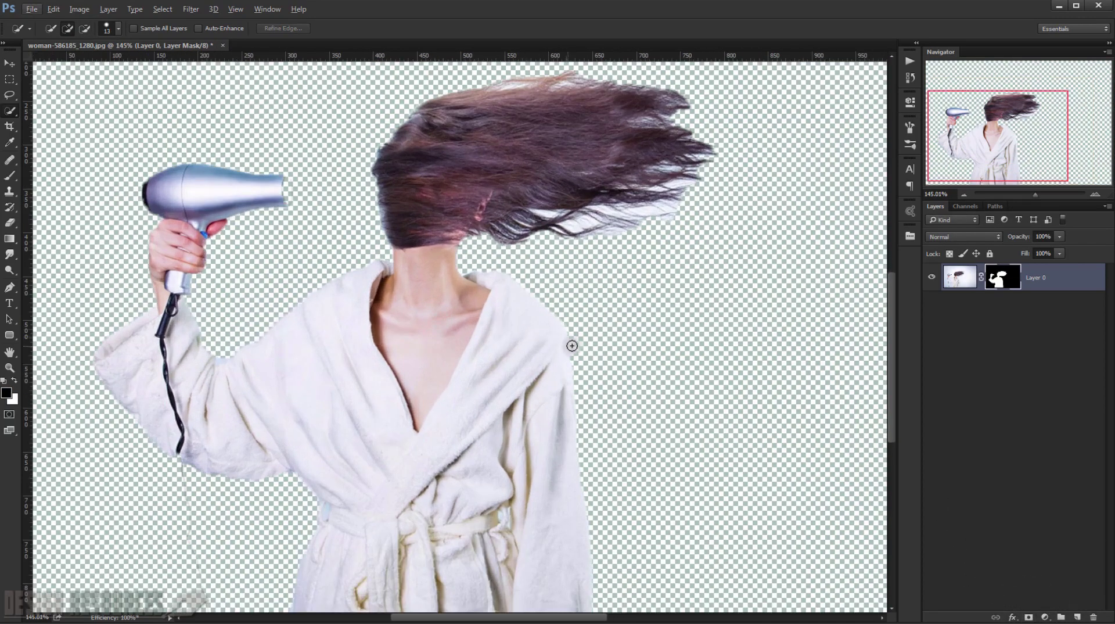
- Add a new layer beneath the masked woman and fill it with the slate-blue foreground colour
{"action": "left_click", "coordinate": [1082, 617], "text": "ctrl"}
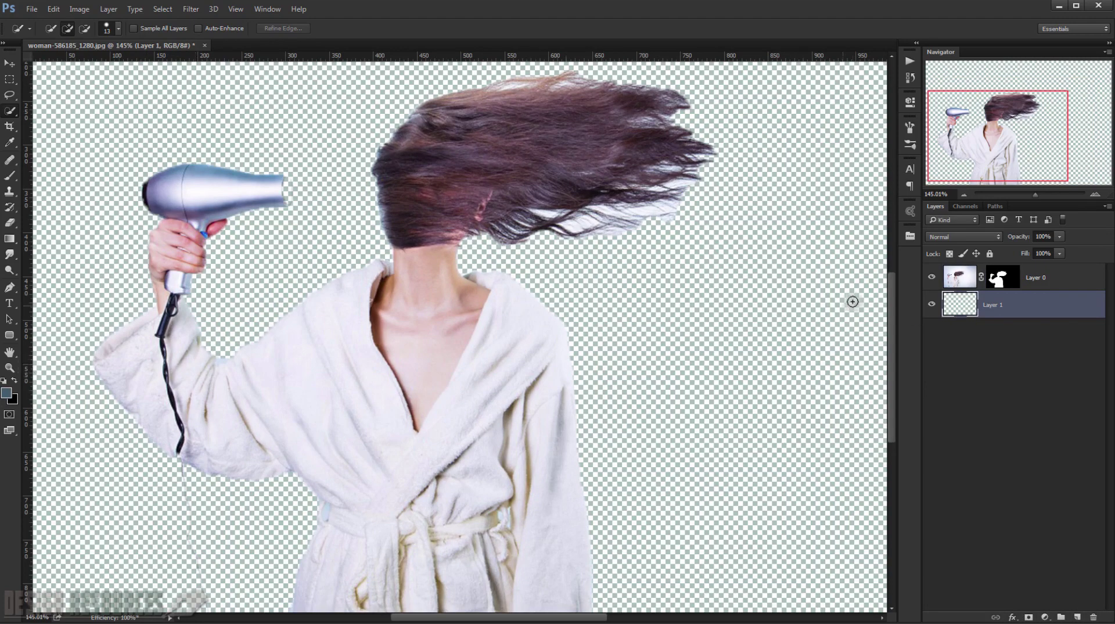
{"action": "key", "text": "alt+BackSpace"}
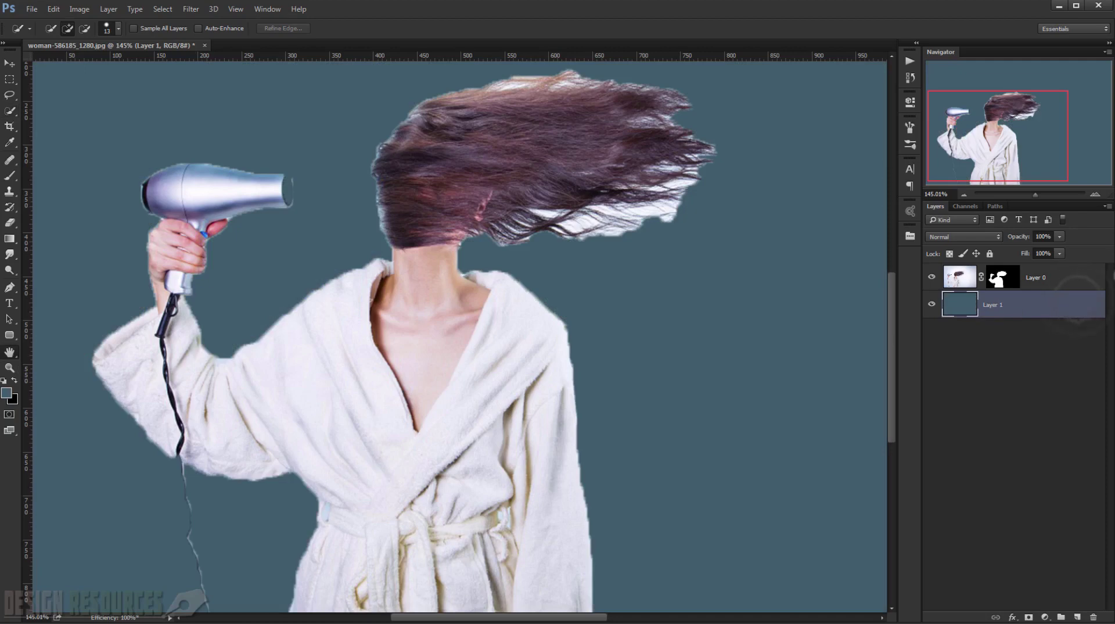
- Apply a Gradient Overlay to the slate-blue background layer and set the gradient's black stop to teal 175466
{"action": "double_click", "coordinate": [1077, 301]}
{"action": "left_click", "coordinate": [761, 471]}
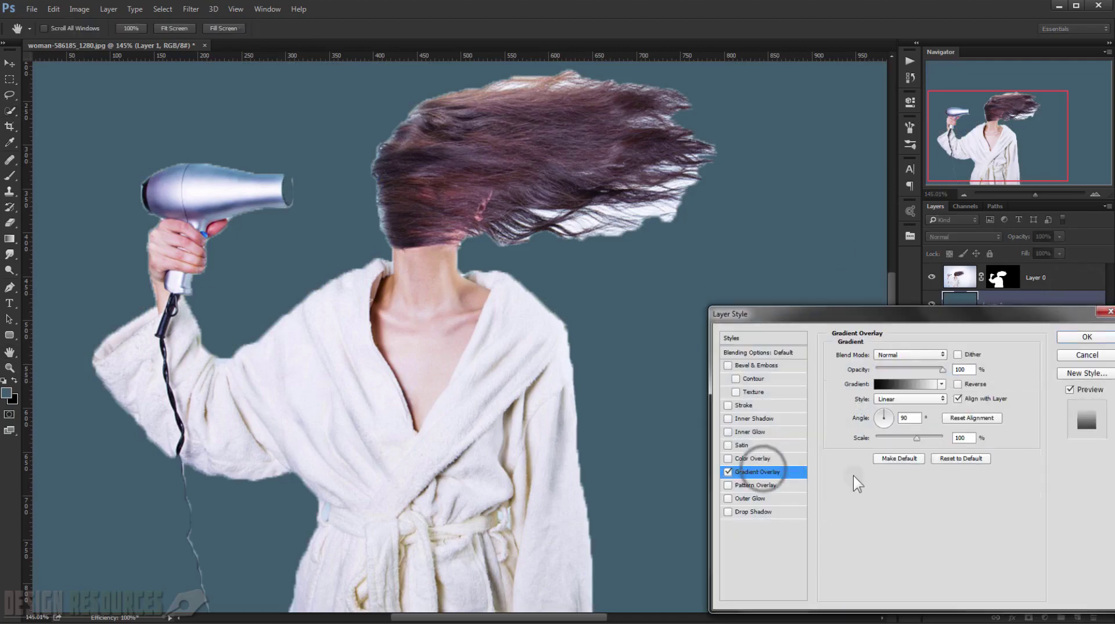
{"action": "left_click", "coordinate": [911, 384]}
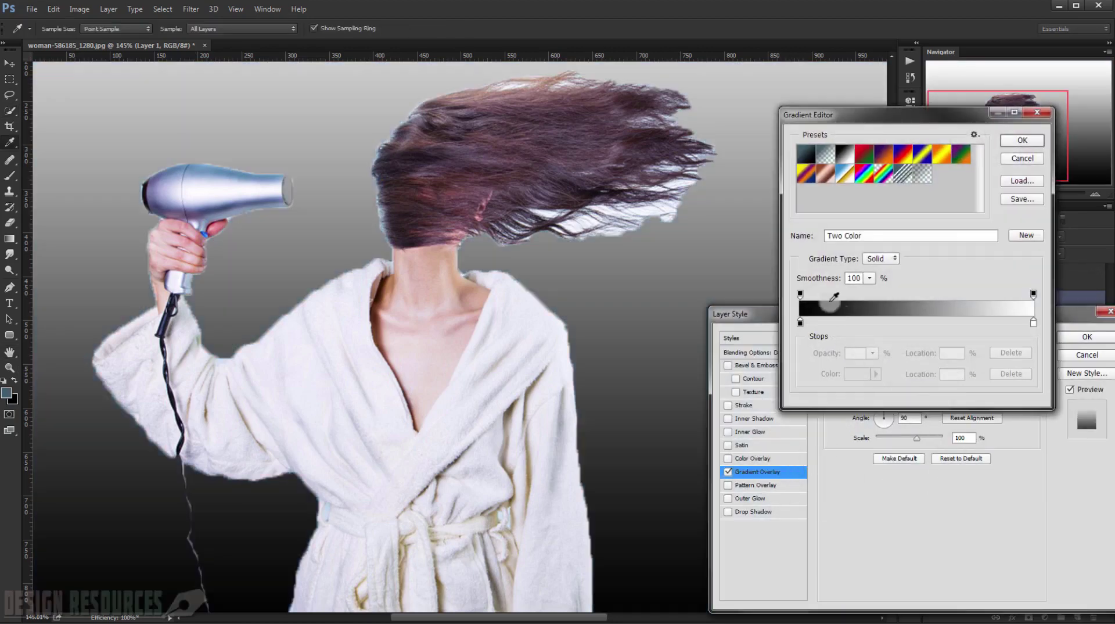
{"action": "left_click", "coordinate": [800, 321]}
{"action": "double_click", "coordinate": [801, 322]}
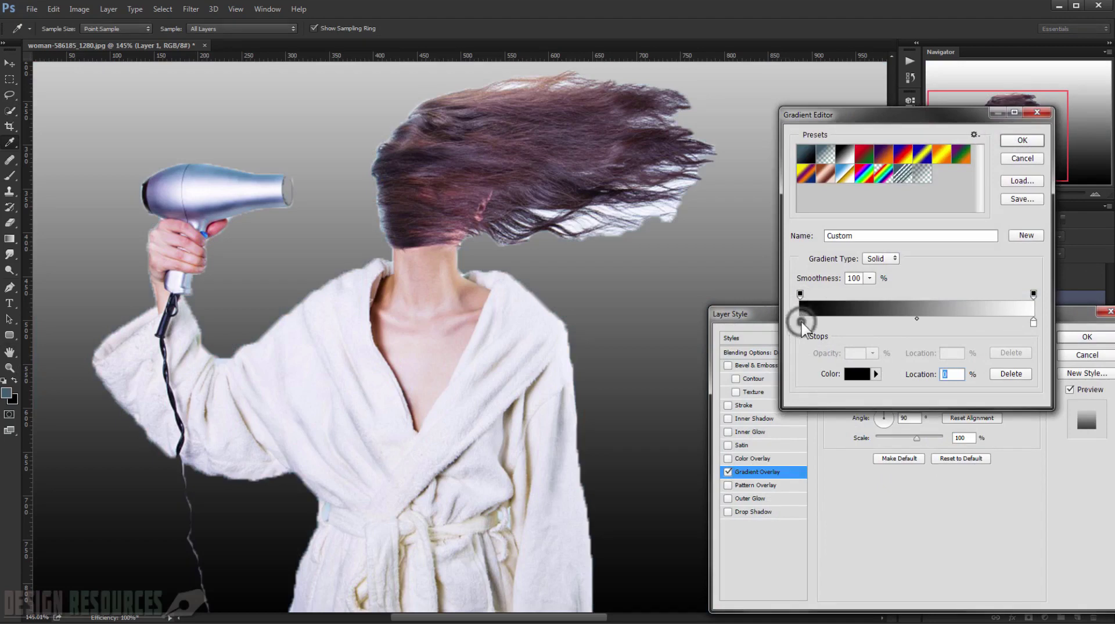
{"action": "left_click", "coordinate": [932, 431]}
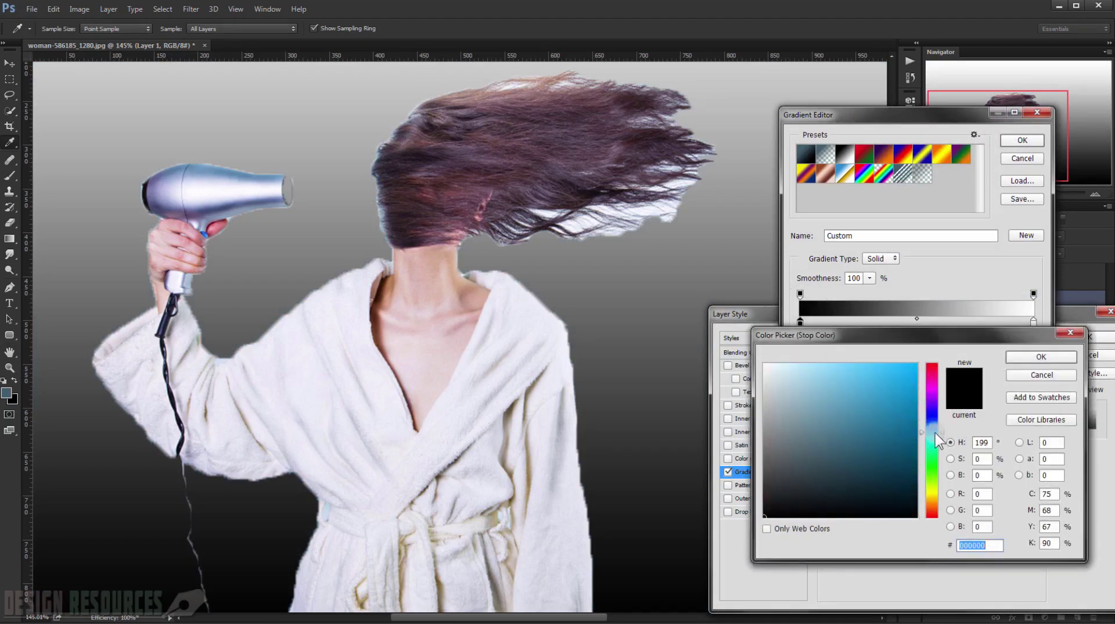
{"action": "mouse_move", "coordinate": [857, 433]}
{"action": "left_mouse_down"}
{"action": "mouse_move", "coordinate": [872, 448]}
{"action": "mouse_move", "coordinate": [841, 454]}
{"action": "mouse_move", "coordinate": [857, 466]}
{"action": "left_mouse_up"}
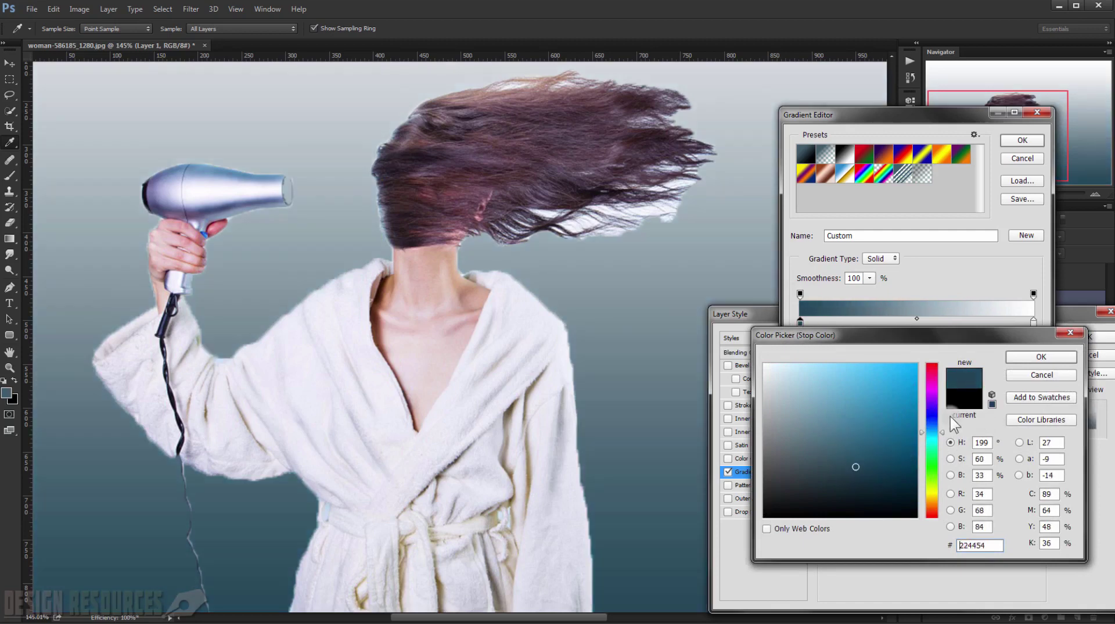
{"action": "left_click_drag", "start_coordinate": [936, 430], "coordinate": [882, 458]}
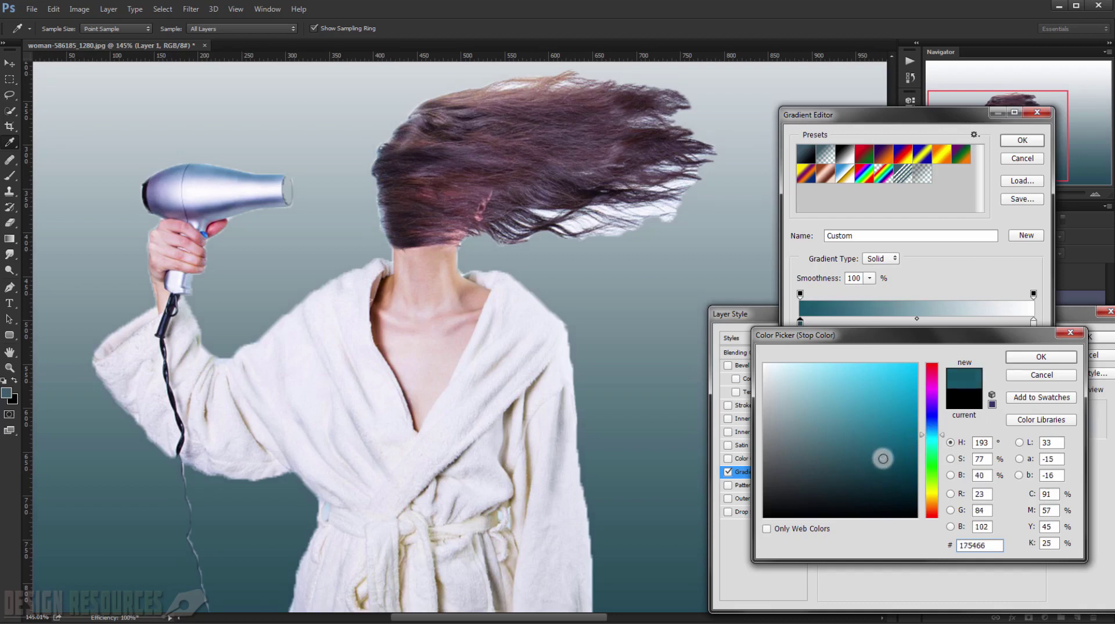
{"action": "left_click", "coordinate": [1040, 357]}
- Set the gradient's white stop to light blue 82d2f7 and accept the edited gradient
{"action": "double_click", "coordinate": [1033, 320]}
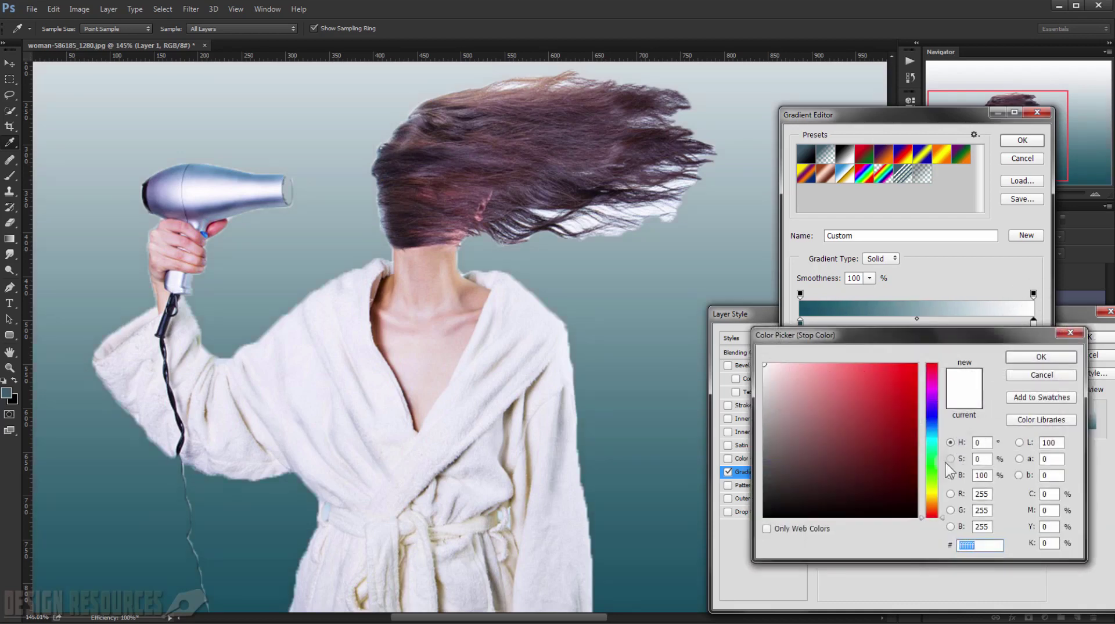
{"action": "left_click_drag", "start_coordinate": [936, 444], "coordinate": [937, 436]}
{"action": "left_click_drag", "start_coordinate": [863, 381], "coordinate": [836, 368]}
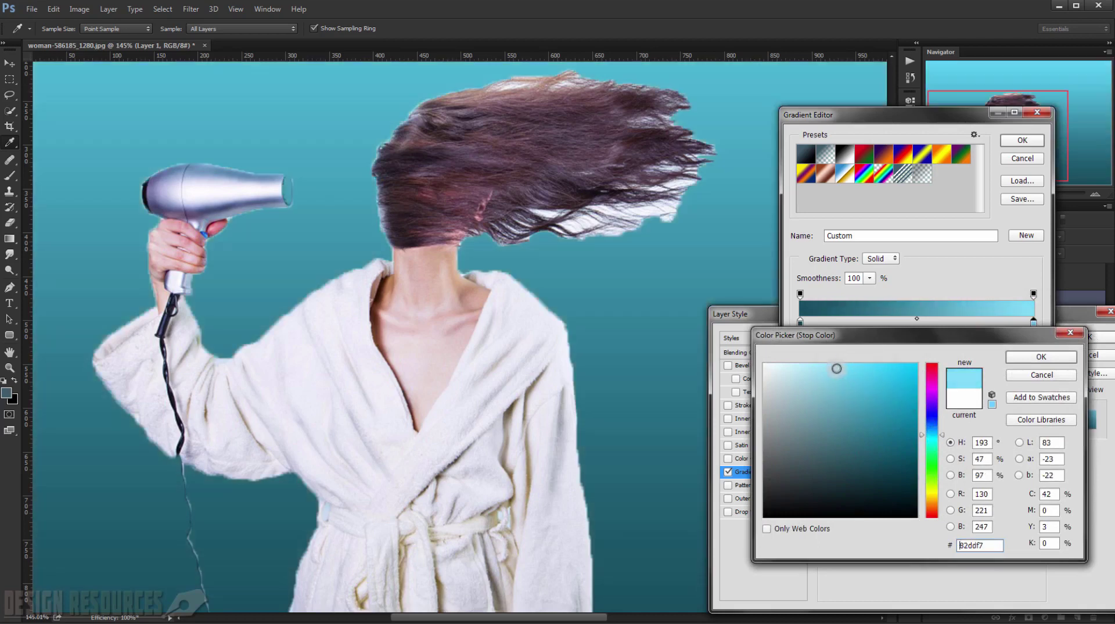
{"action": "left_click", "coordinate": [934, 431]}
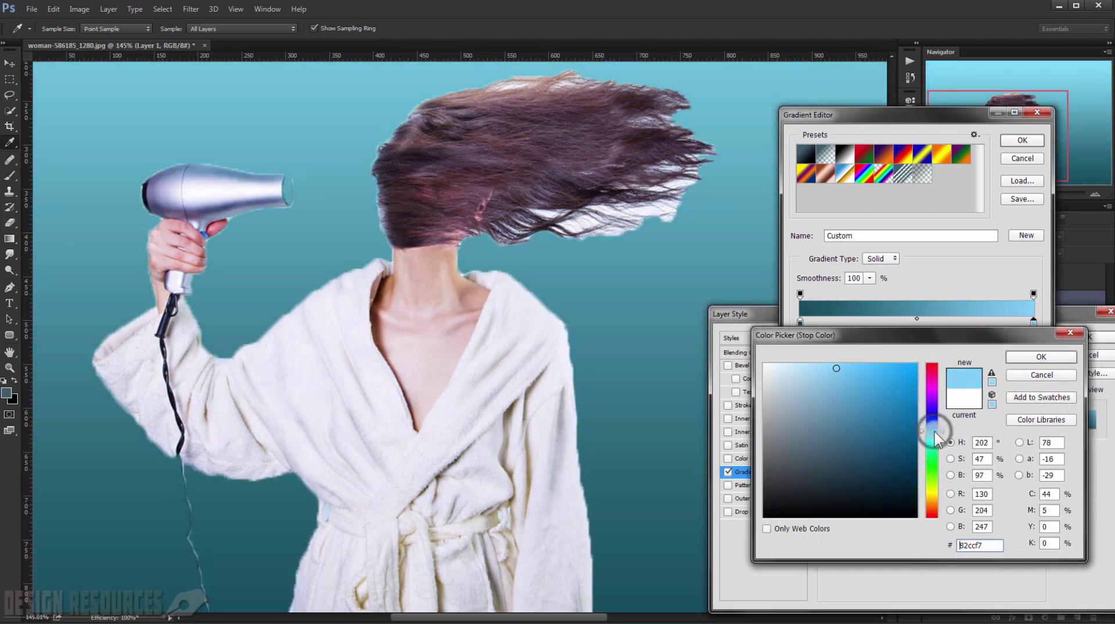
{"action": "left_click", "coordinate": [1028, 358]}
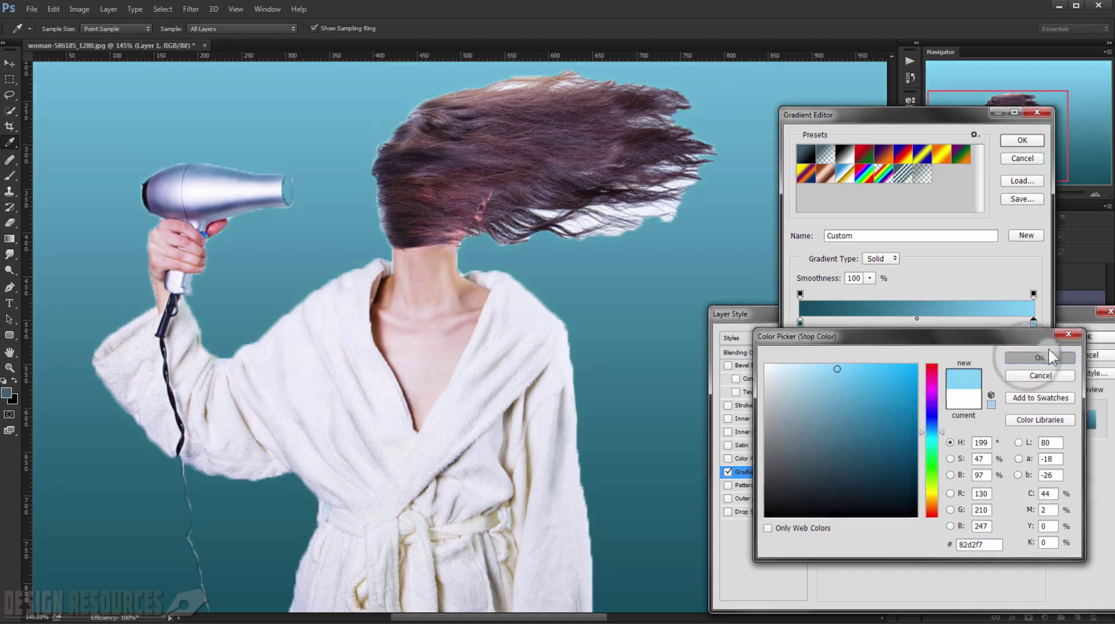
{"action": "left_click", "coordinate": [1022, 140]}
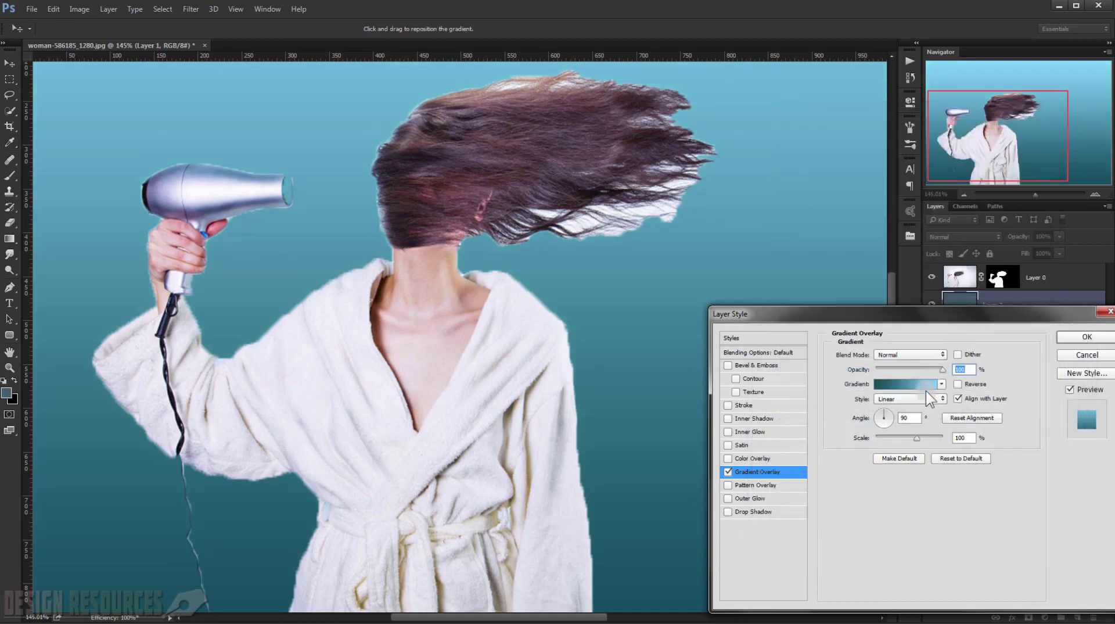
- Make the background's gradient overlay radial and reversed, with scale 150% and angle 45°, and apply the layer style
{"action": "left_click", "coordinate": [918, 400]}
{"action": "left_click", "coordinate": [909, 416]}
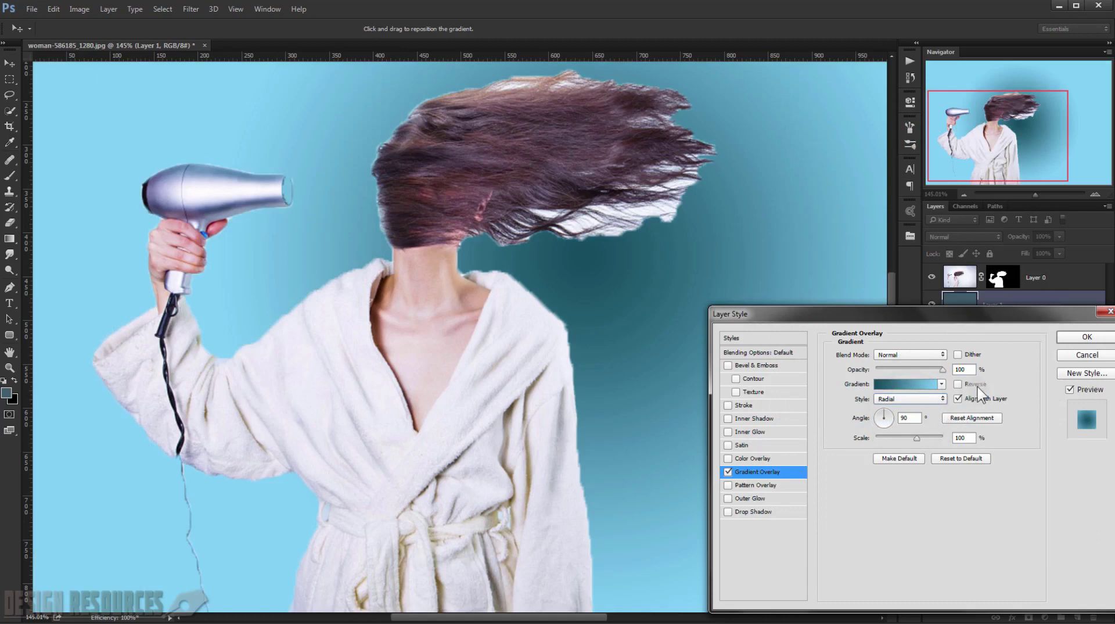
{"action": "left_click", "coordinate": [957, 384]}
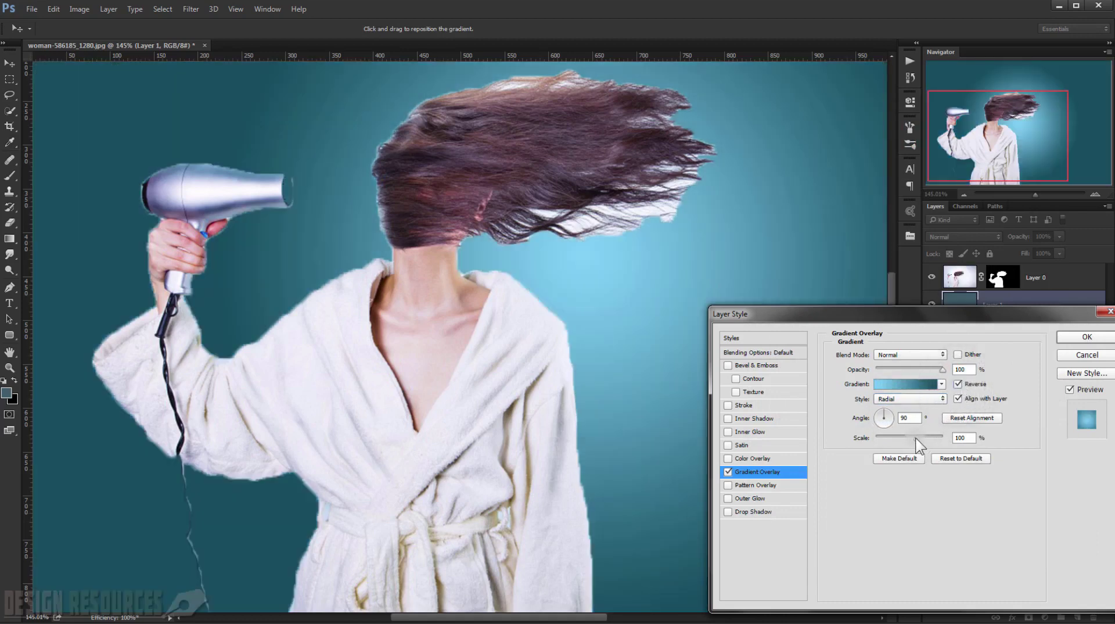
{"action": "left_click_drag", "start_coordinate": [915, 439], "coordinate": [969, 433]}
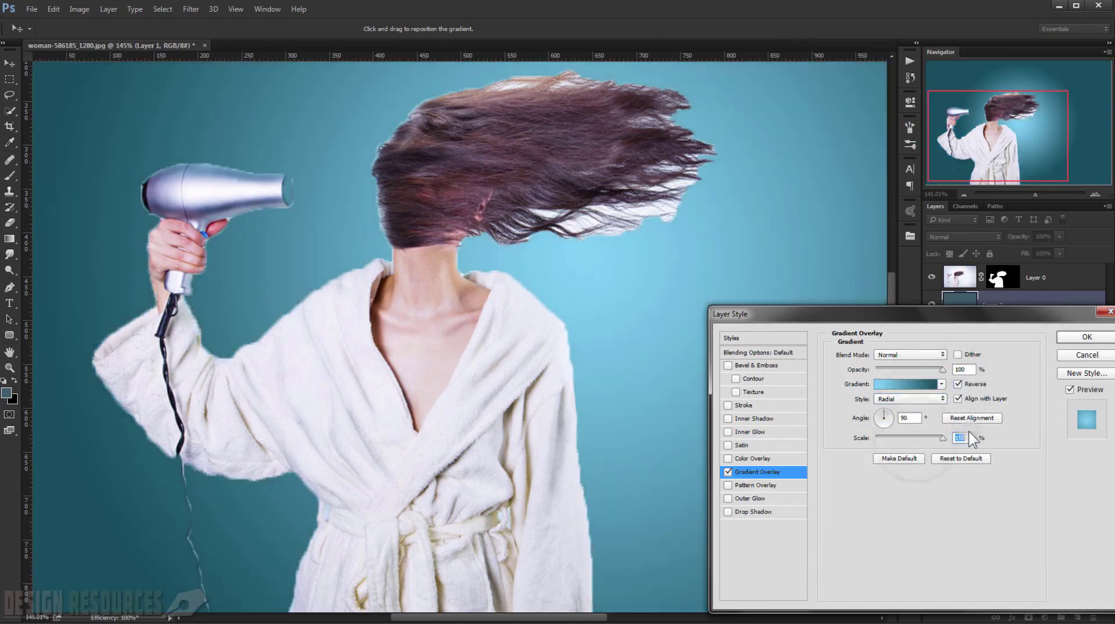
{"action": "left_click_drag", "start_coordinate": [886, 417], "coordinate": [896, 420]}
{"action": "left_click", "coordinate": [893, 413]}
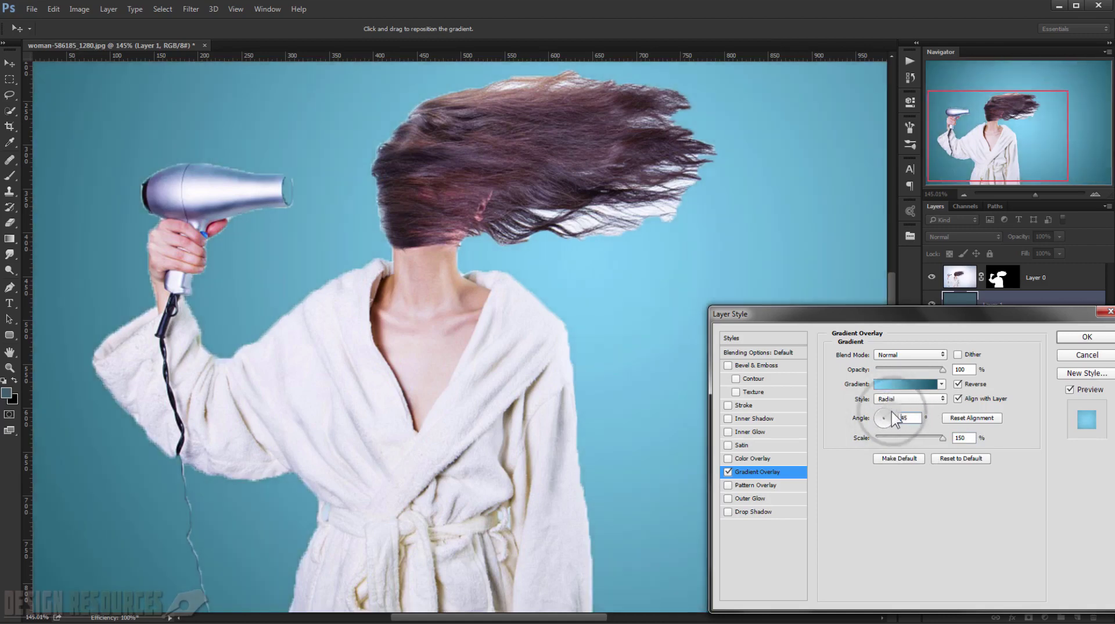
{"action": "left_click", "coordinate": [1084, 337]}
{"action": "key", "text": "ctrl+0"}
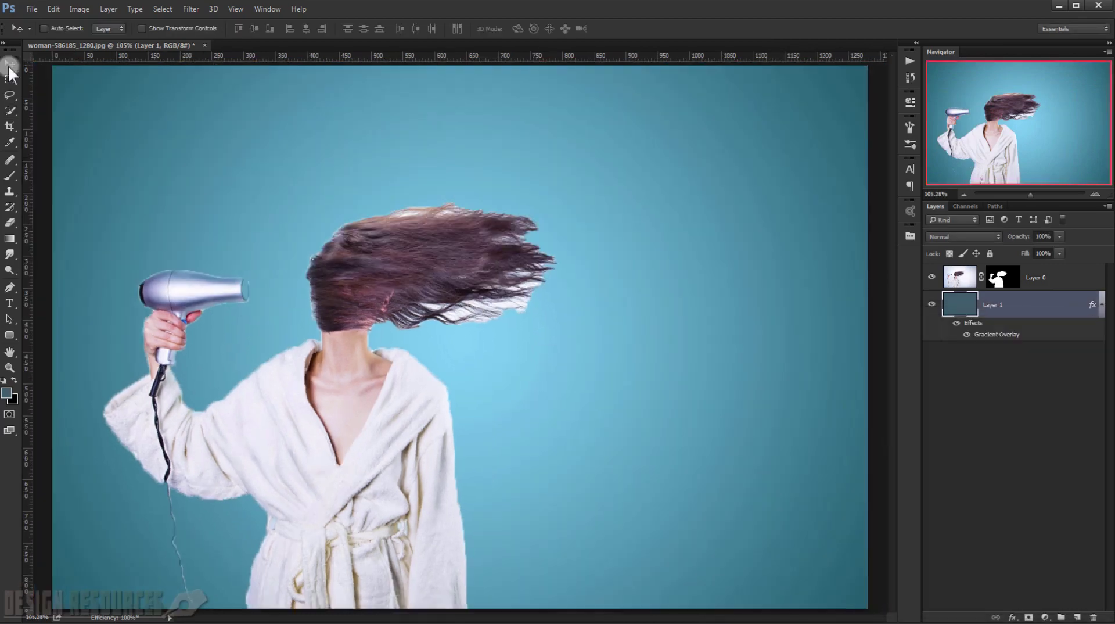
- Open Refine Mask for the woman's layer mask and brush the refine radius along the upper edge of her hair
{"action": "scroll", "coordinate": [453, 294], "scroll_direction": "down", "scroll_amount": 3}
{"action": "scroll", "coordinate": [458, 311], "scroll_direction": "up", "scroll_amount": 9}
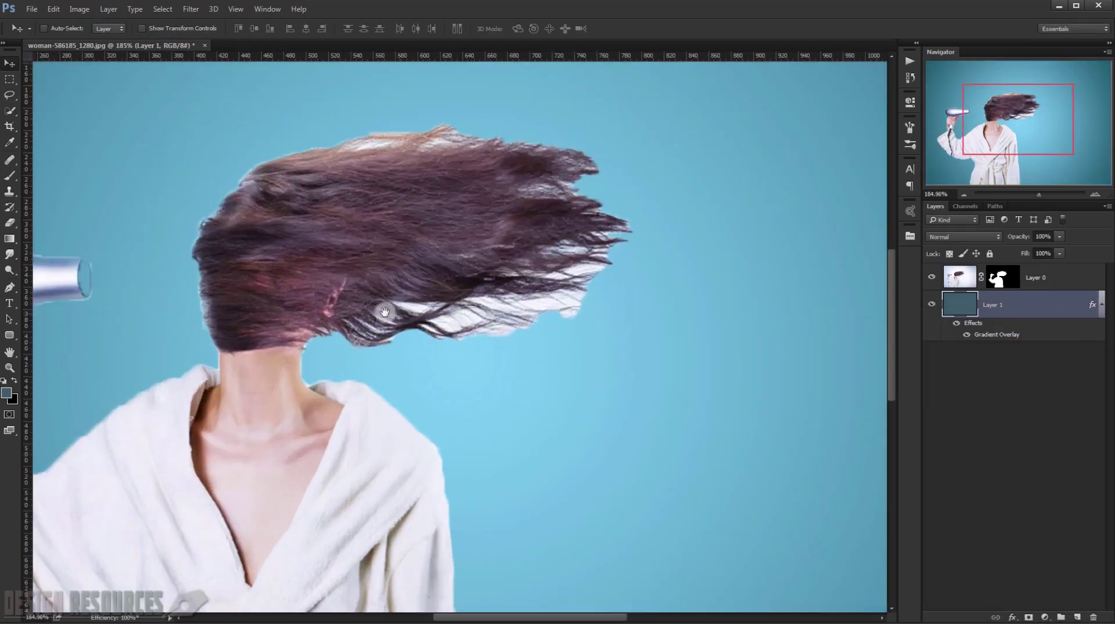
{"action": "left_click_drag", "start_coordinate": [386, 312], "coordinate": [462, 278]}
{"action": "scroll", "coordinate": [407, 291], "scroll_direction": "down", "scroll_amount": 2}
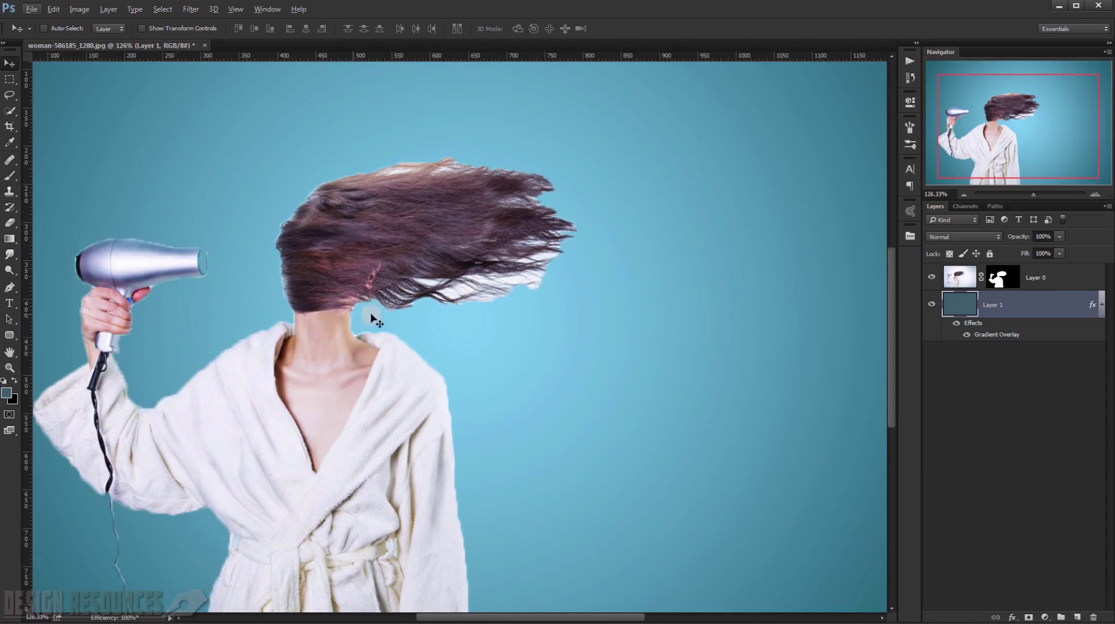
{"action": "left_click_drag", "start_coordinate": [346, 331], "coordinate": [457, 308]}
{"action": "scroll", "coordinate": [639, 260], "scroll_direction": "up", "scroll_amount": 2}
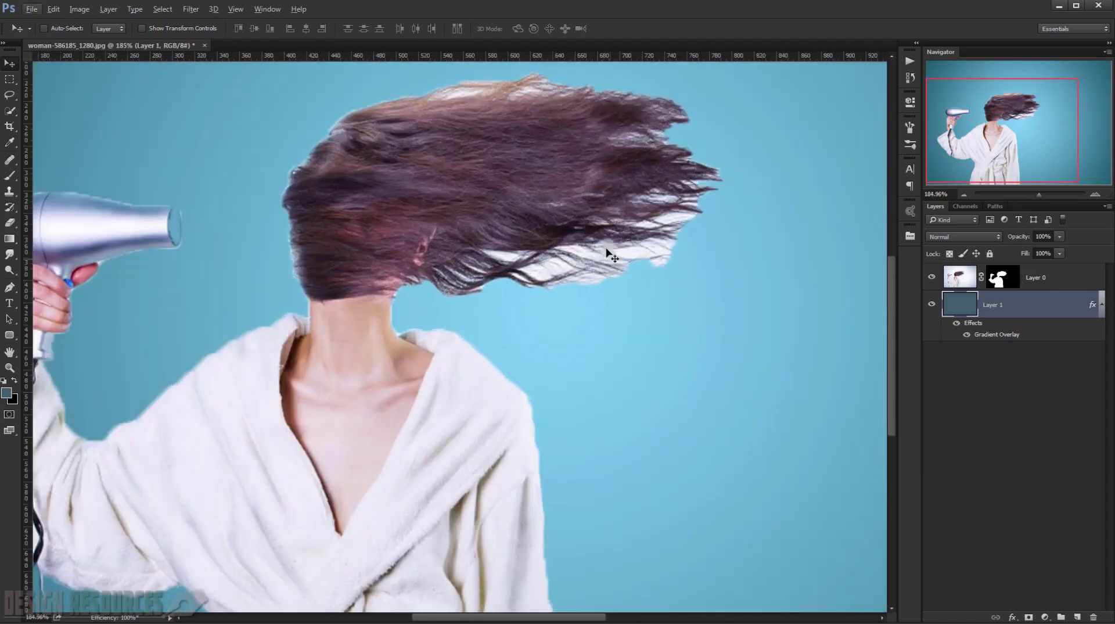
{"action": "left_click", "coordinate": [1019, 283]}
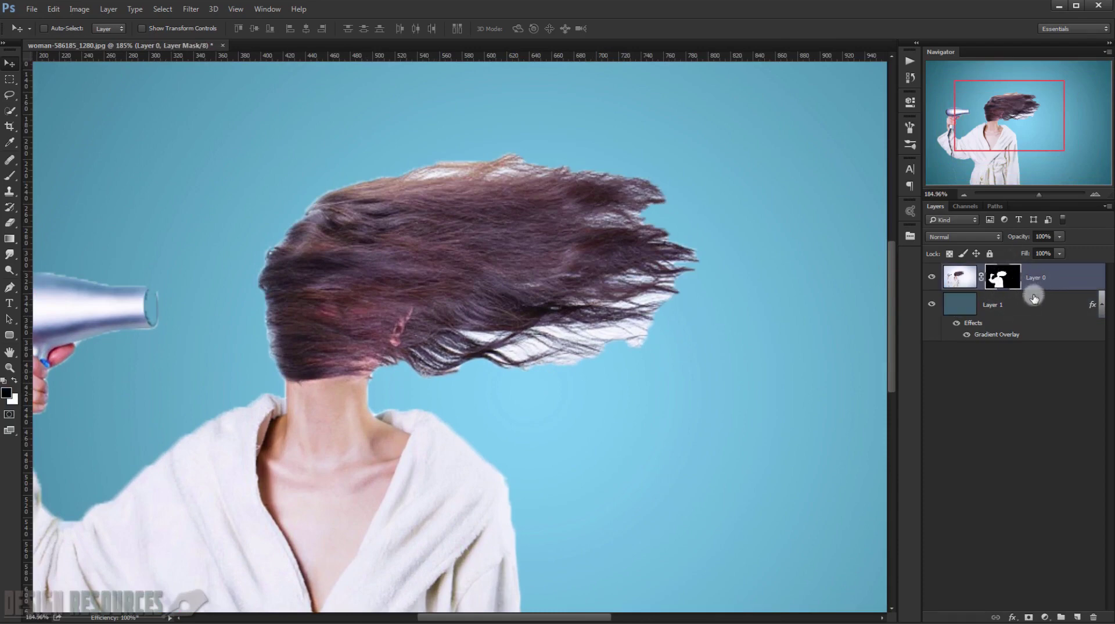
{"action": "right_click", "coordinate": [1007, 280]}
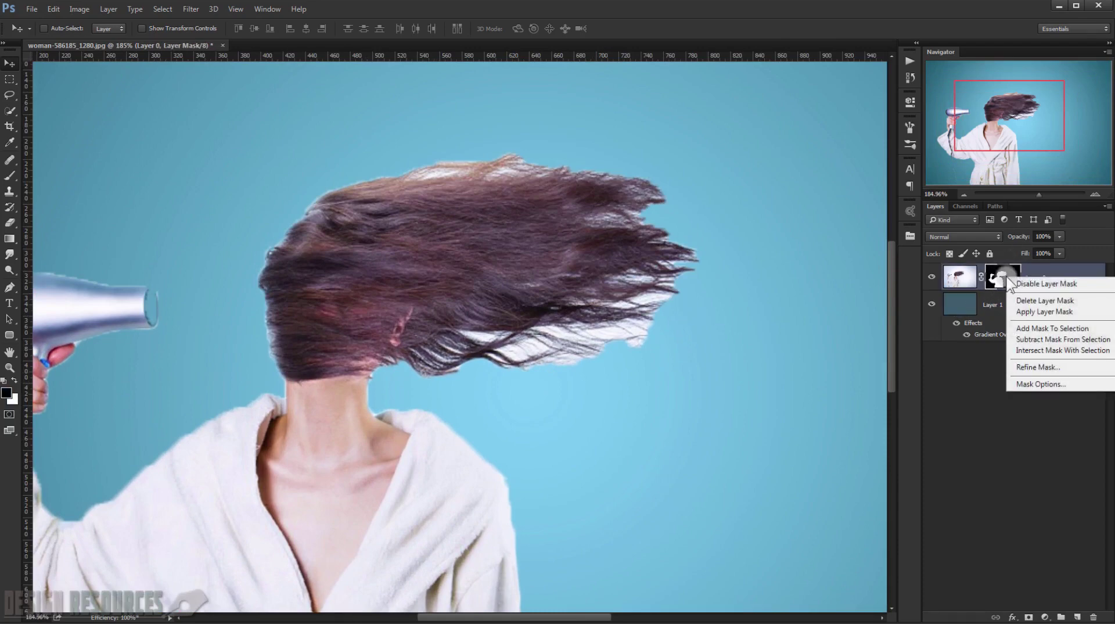
{"action": "left_click", "coordinate": [1060, 366]}
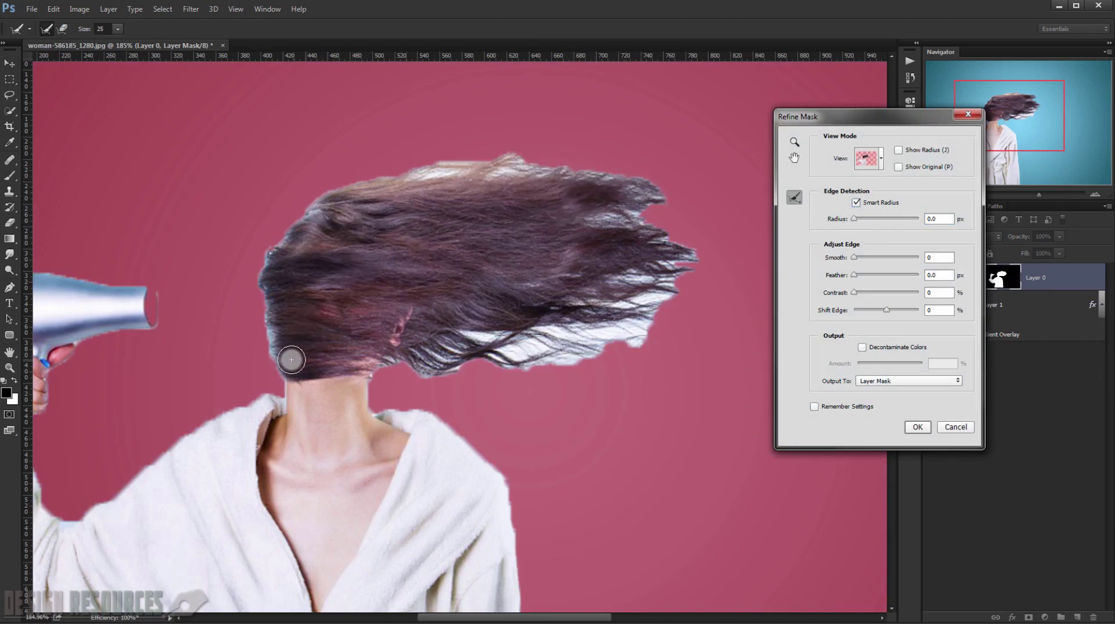
{"action": "mouse_move", "coordinate": [291, 360]}
{"action": "left_mouse_down"}
{"action": "mouse_move", "coordinate": [275, 338]}
{"action": "mouse_move", "coordinate": [269, 277]}
{"action": "mouse_move", "coordinate": [343, 204]}
{"action": "mouse_move", "coordinate": [288, 238]}
{"action": "mouse_move", "coordinate": [326, 203]}
{"action": "mouse_move", "coordinate": [404, 178]}
{"action": "left_mouse_up"}
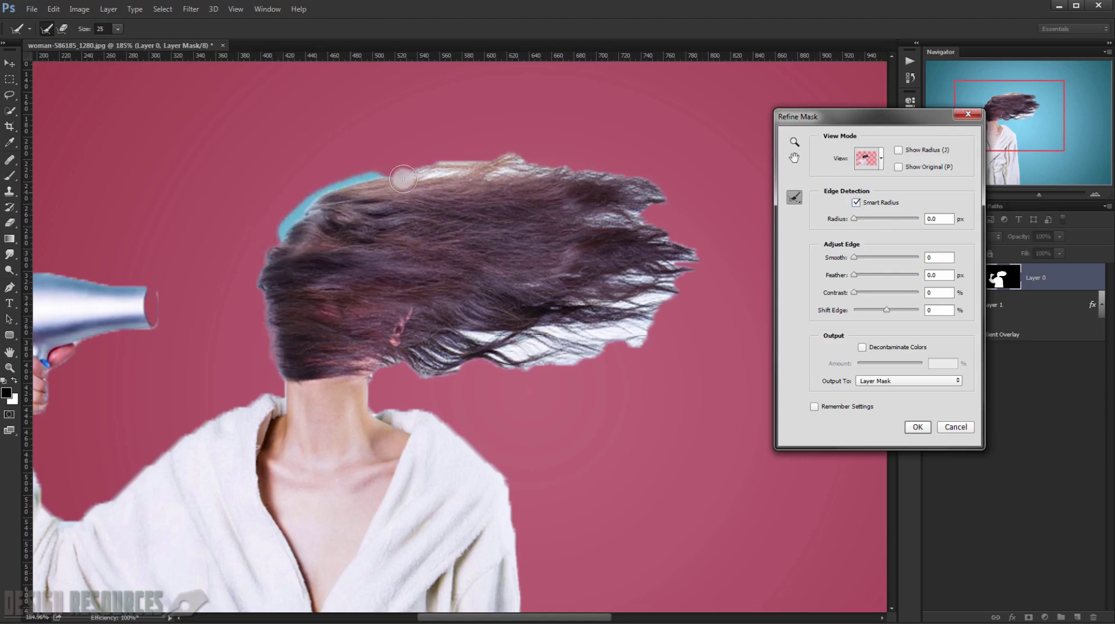
{"action": "left_click_drag", "start_coordinate": [511, 162], "coordinate": [663, 188]}
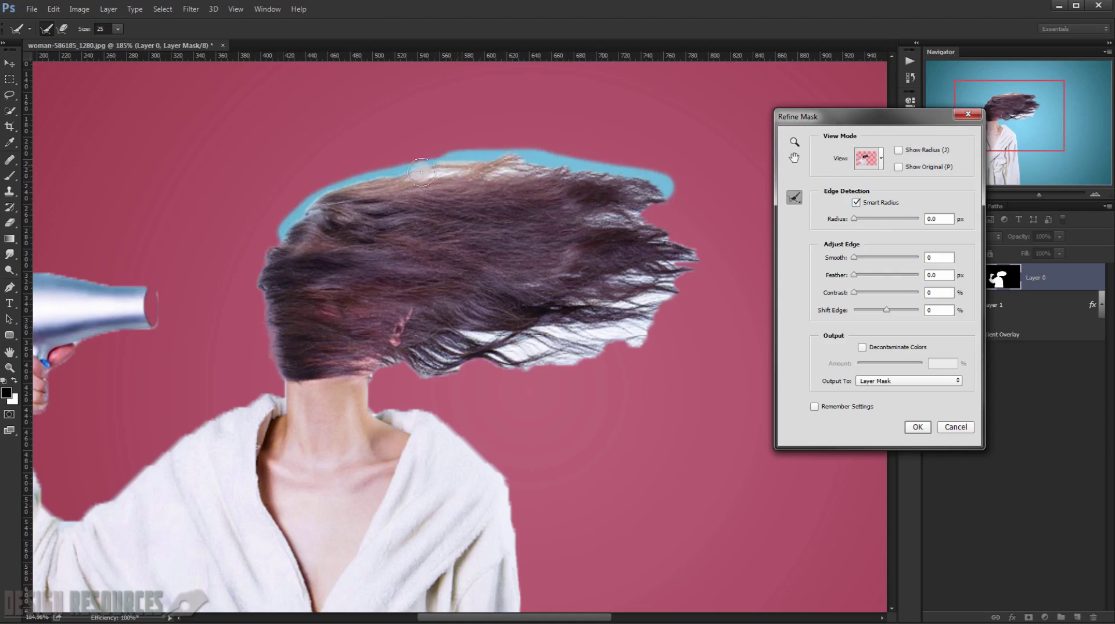
- Brush the refine radius over the hair's trailing tips and underside, using size 45 to clear the white gaps between strands
{"action": "scroll", "coordinate": [615, 217], "scroll_direction": "up", "scroll_amount": 2}
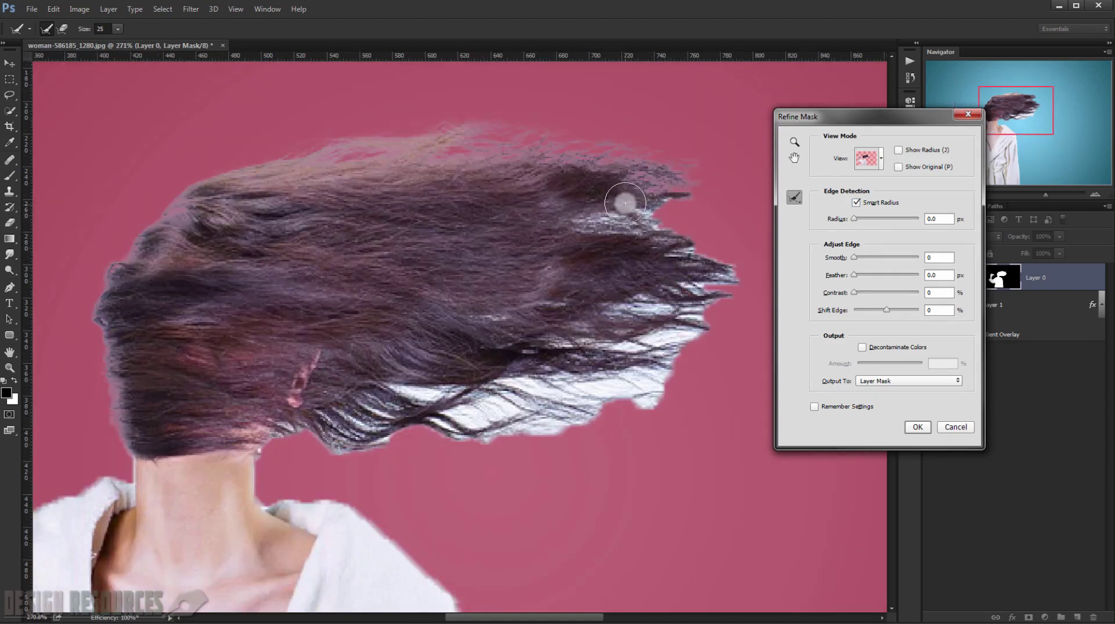
{"action": "mouse_move", "coordinate": [605, 214]}
{"action": "left_mouse_down"}
{"action": "mouse_move", "coordinate": [657, 214]}
{"action": "mouse_move", "coordinate": [589, 221]}
{"action": "mouse_move", "coordinate": [673, 238]}
{"action": "mouse_move", "coordinate": [720, 292]}
{"action": "mouse_move", "coordinate": [697, 311]}
{"action": "mouse_move", "coordinate": [681, 297]}
{"action": "mouse_move", "coordinate": [708, 355]}
{"action": "mouse_move", "coordinate": [649, 377]}
{"action": "mouse_move", "coordinate": [701, 387]}
{"action": "mouse_move", "coordinate": [508, 429]}
{"action": "mouse_move", "coordinate": [422, 421]}
{"action": "mouse_move", "coordinate": [443, 425]}
{"action": "mouse_move", "coordinate": [350, 439]}
{"action": "mouse_move", "coordinate": [332, 422]}
{"action": "mouse_move", "coordinate": [291, 422]}
{"action": "mouse_move", "coordinate": [281, 448]}
{"action": "left_mouse_up"}
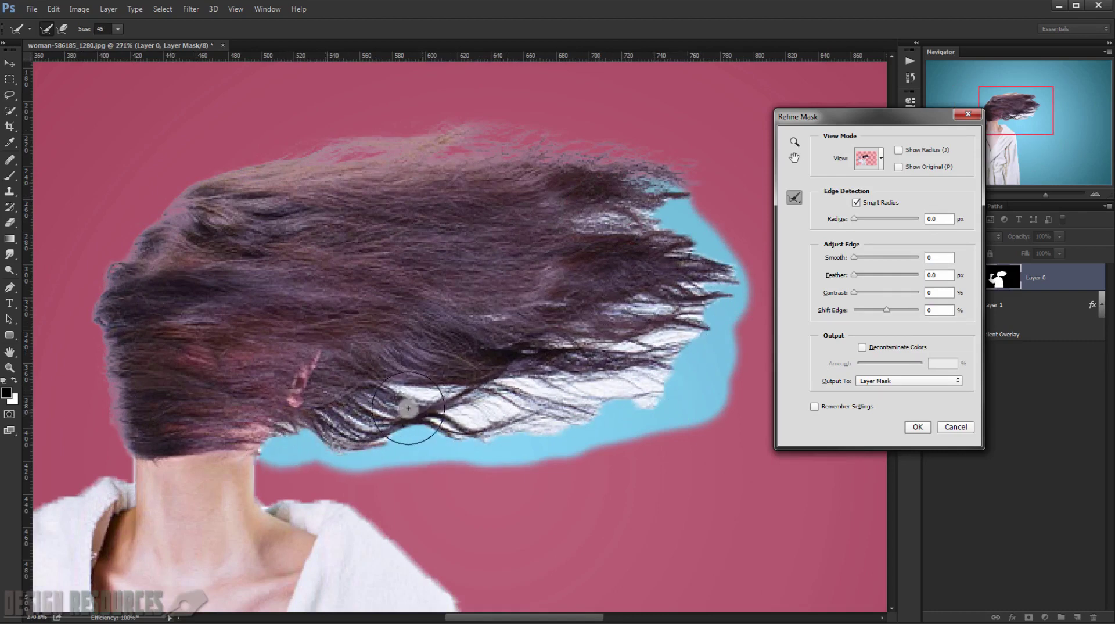
{"action": "mouse_move", "coordinate": [616, 265]}
{"action": "left_mouse_down"}
{"action": "mouse_move", "coordinate": [633, 222]}
{"action": "mouse_move", "coordinate": [672, 258]}
{"action": "left_mouse_up"}
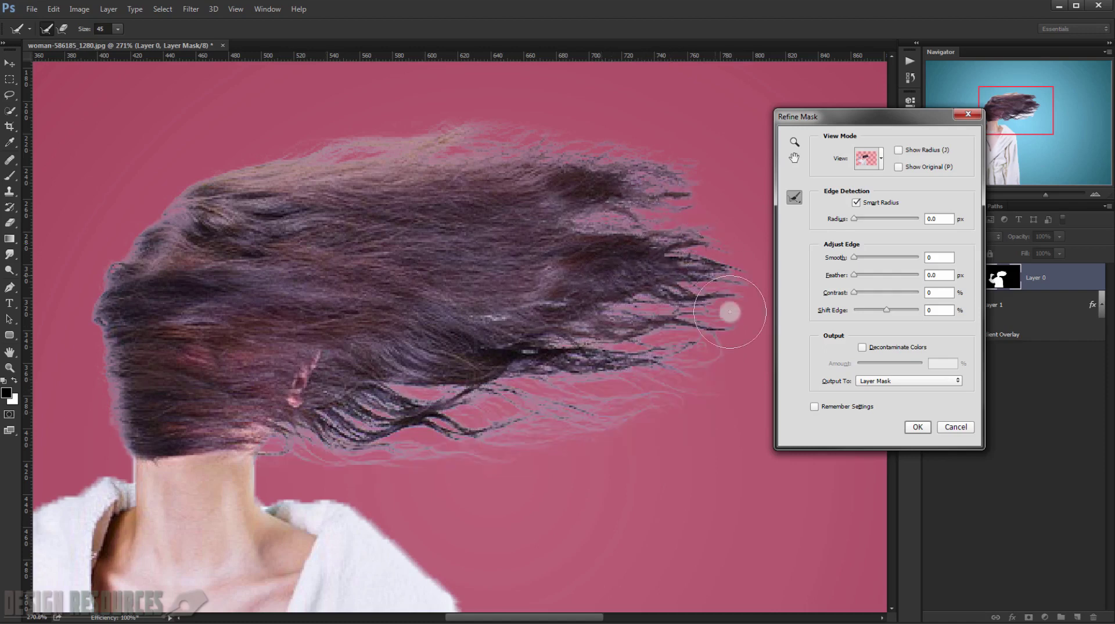
{"action": "mouse_move", "coordinate": [664, 380]}
{"action": "left_mouse_down"}
{"action": "mouse_move", "coordinate": [513, 433]}
{"action": "mouse_move", "coordinate": [353, 443]}
{"action": "mouse_move", "coordinate": [390, 432]}
{"action": "left_mouse_up"}
{"action": "left_click_drag", "start_coordinate": [288, 447], "coordinate": [341, 440]}
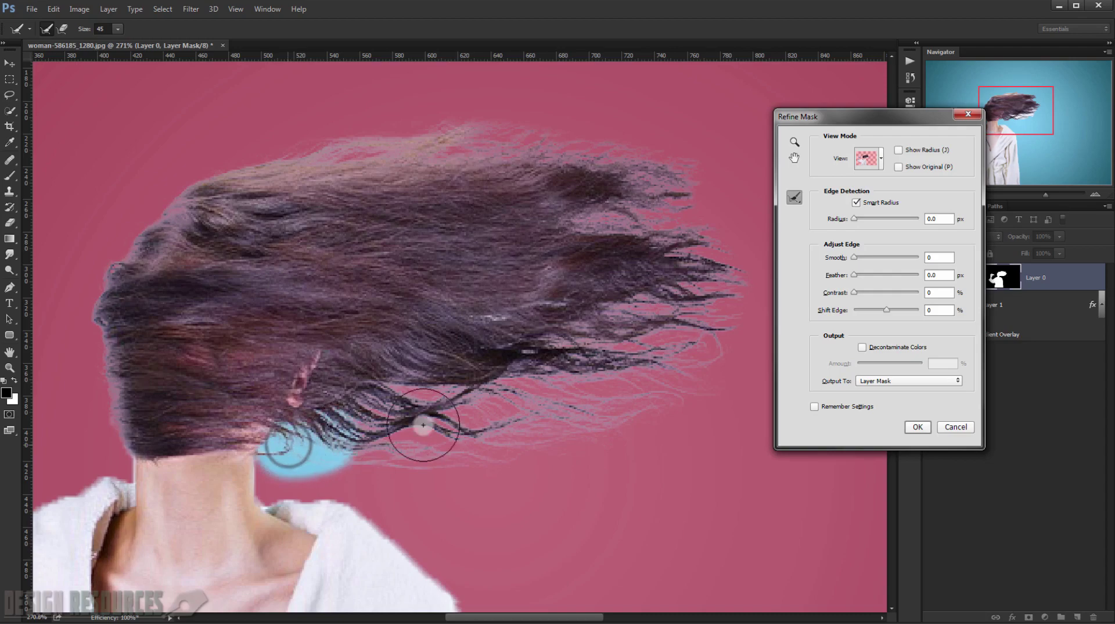
{"action": "scroll", "coordinate": [664, 368], "scroll_direction": "down", "scroll_amount": 1}
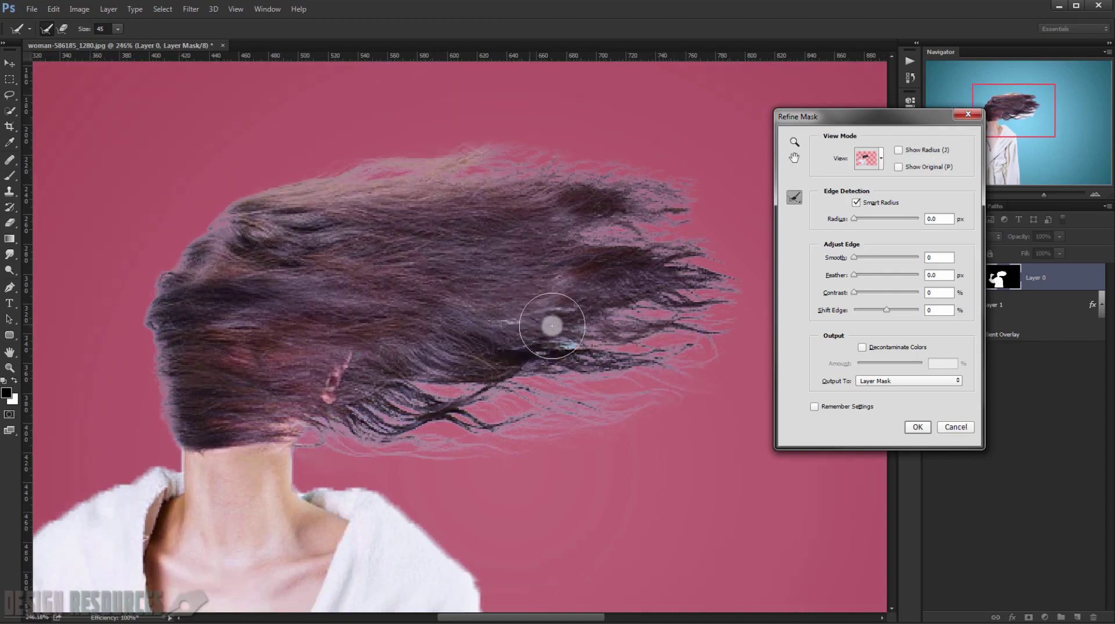
{"action": "scroll", "coordinate": [605, 291], "scroll_direction": "down", "scroll_amount": 3}
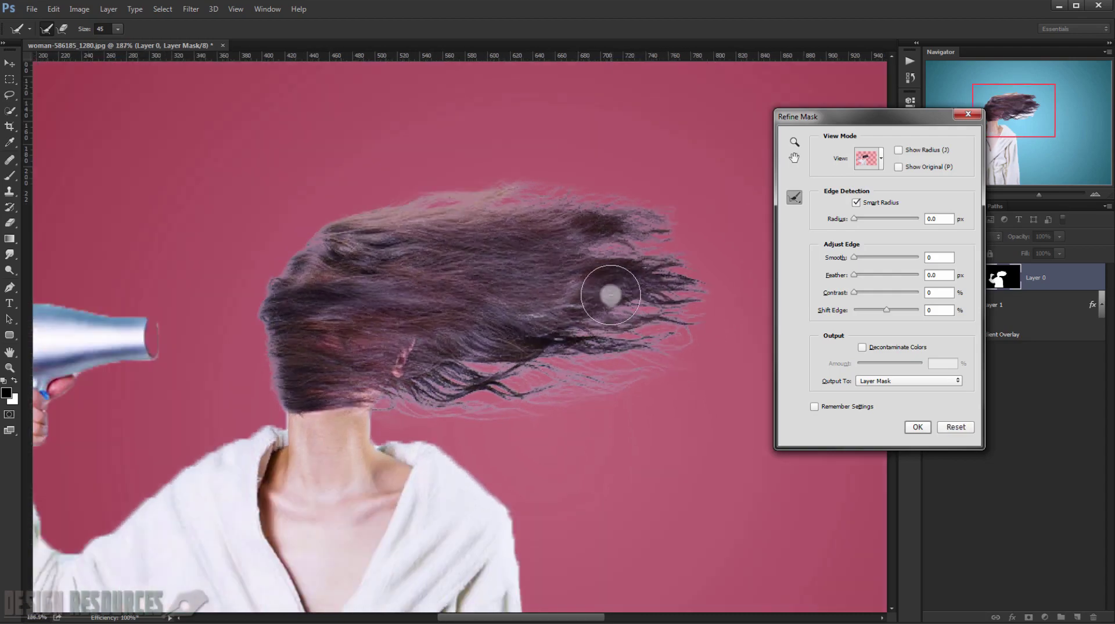
{"action": "left_click_drag", "start_coordinate": [539, 331], "coordinate": [587, 281]}
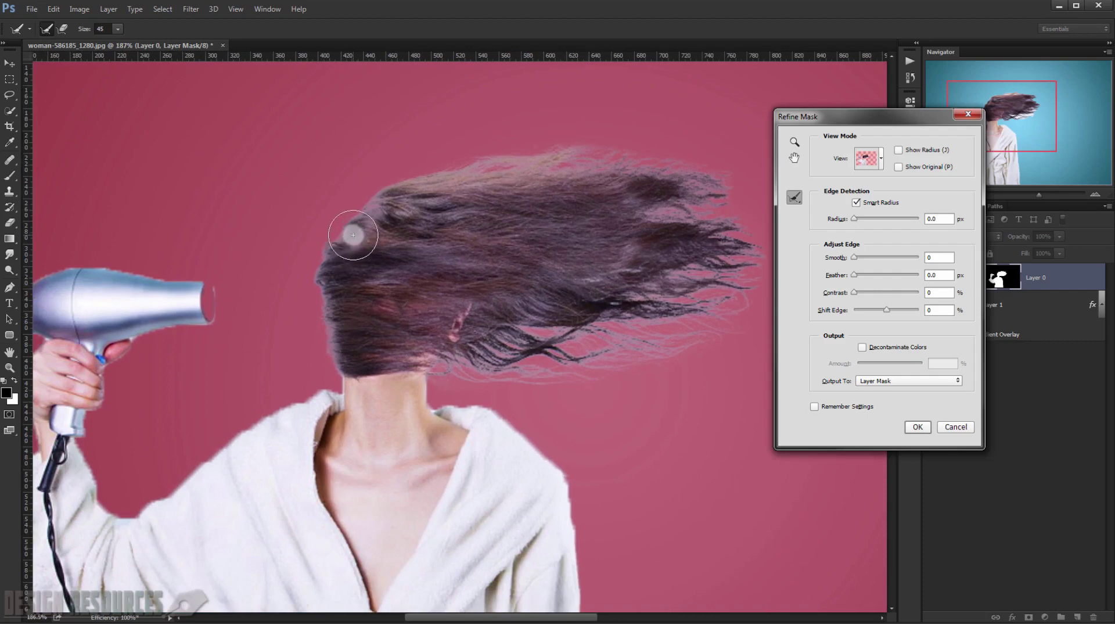
- Raise the refined mask's edge contrast and radius slightly, and output the result to the layer mask
{"action": "left_click", "coordinate": [854, 292]}
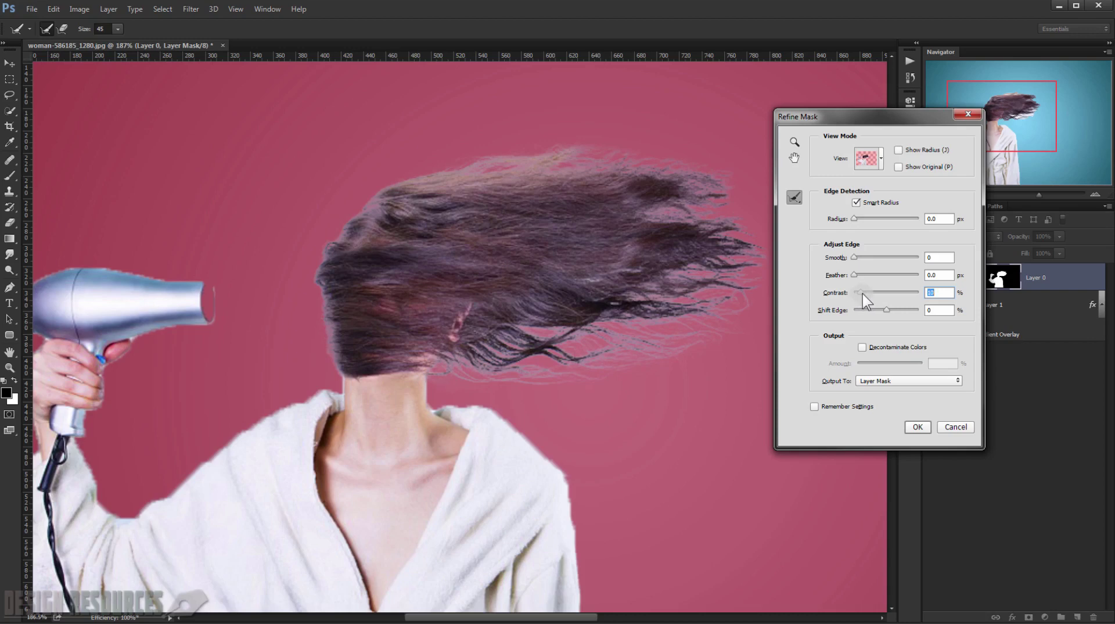
{"action": "left_click_drag", "start_coordinate": [863, 294], "coordinate": [865, 293]}
{"action": "left_click_drag", "start_coordinate": [856, 219], "coordinate": [862, 221]}
{"action": "left_click", "coordinate": [915, 427]}
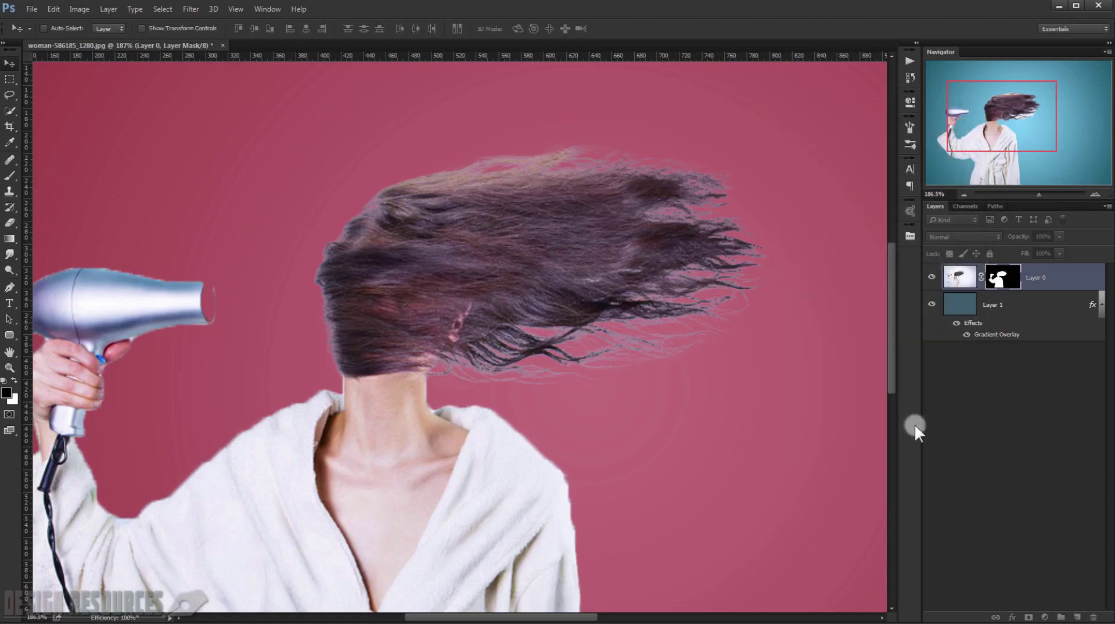
- Examine the refined cutout edges around the hair, neck, robe and hair dryer
{"action": "scroll", "coordinate": [562, 367], "scroll_direction": "down", "scroll_amount": 1}
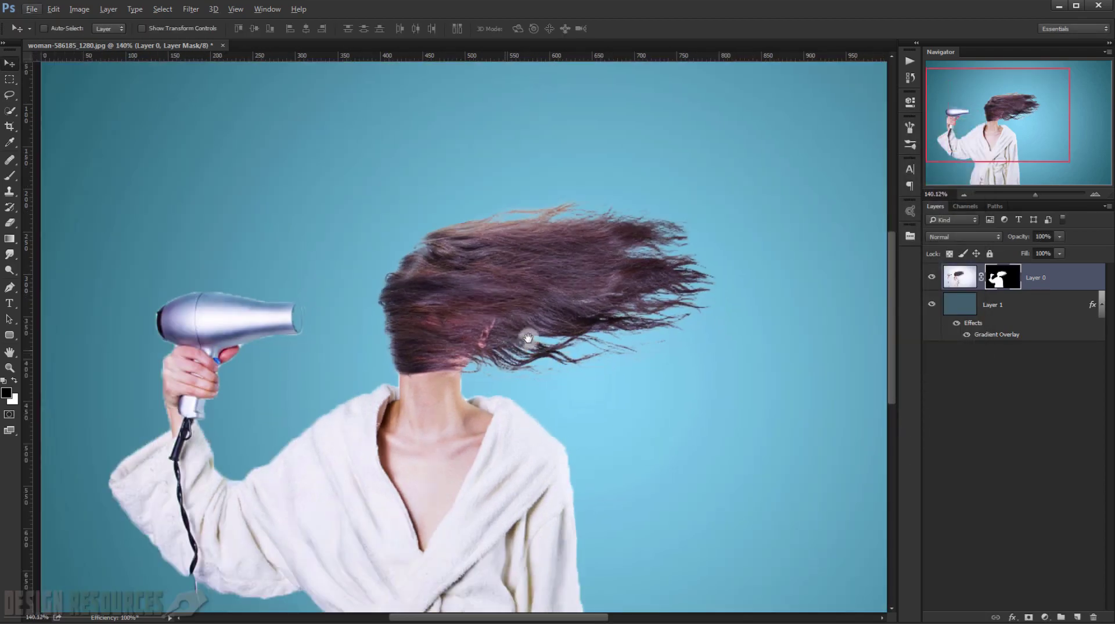
{"action": "left_click_drag", "start_coordinate": [528, 338], "coordinate": [590, 243]}
{"action": "left_click_drag", "start_coordinate": [581, 387], "coordinate": [602, 260]}
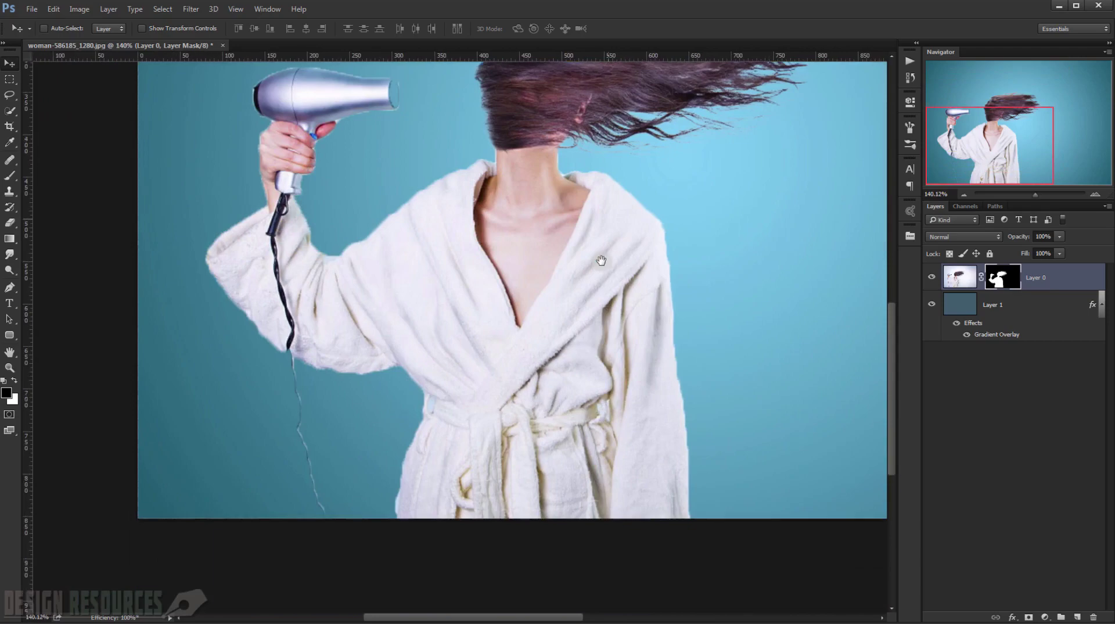
{"action": "left_click_drag", "start_coordinate": [602, 309], "coordinate": [585, 422]}
{"action": "scroll", "coordinate": [366, 220], "scroll_direction": "up", "scroll_amount": 3}
{"action": "left_click_drag", "start_coordinate": [694, 308], "coordinate": [496, 371]}
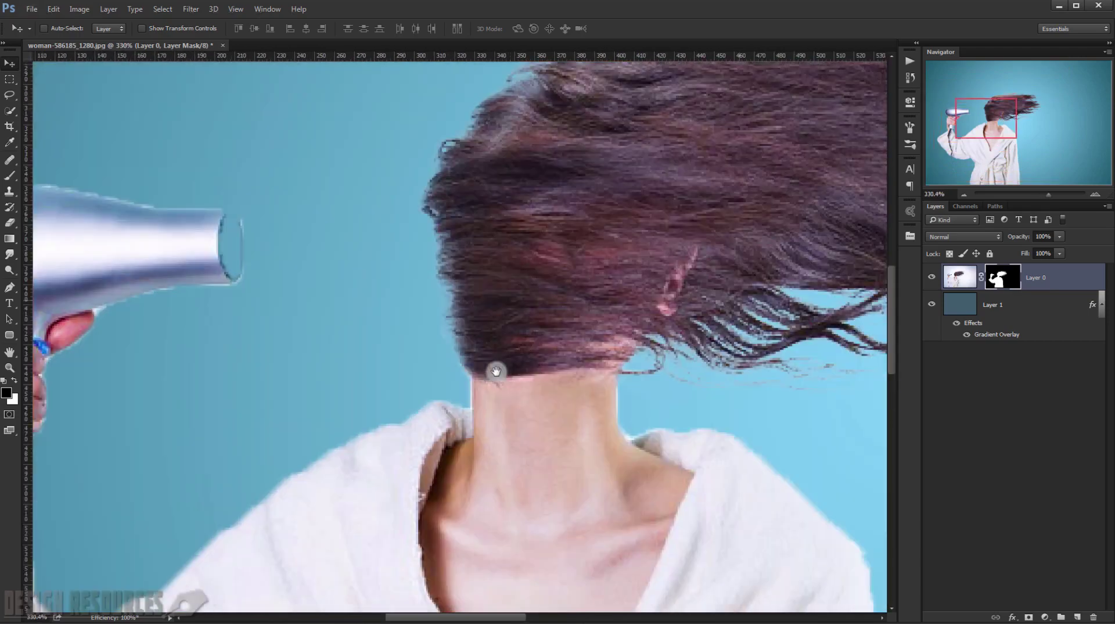
{"action": "scroll", "coordinate": [386, 391], "scroll_direction": "down", "scroll_amount": 1}
{"action": "scroll", "coordinate": [418, 364], "scroll_direction": "down", "scroll_amount": 3}
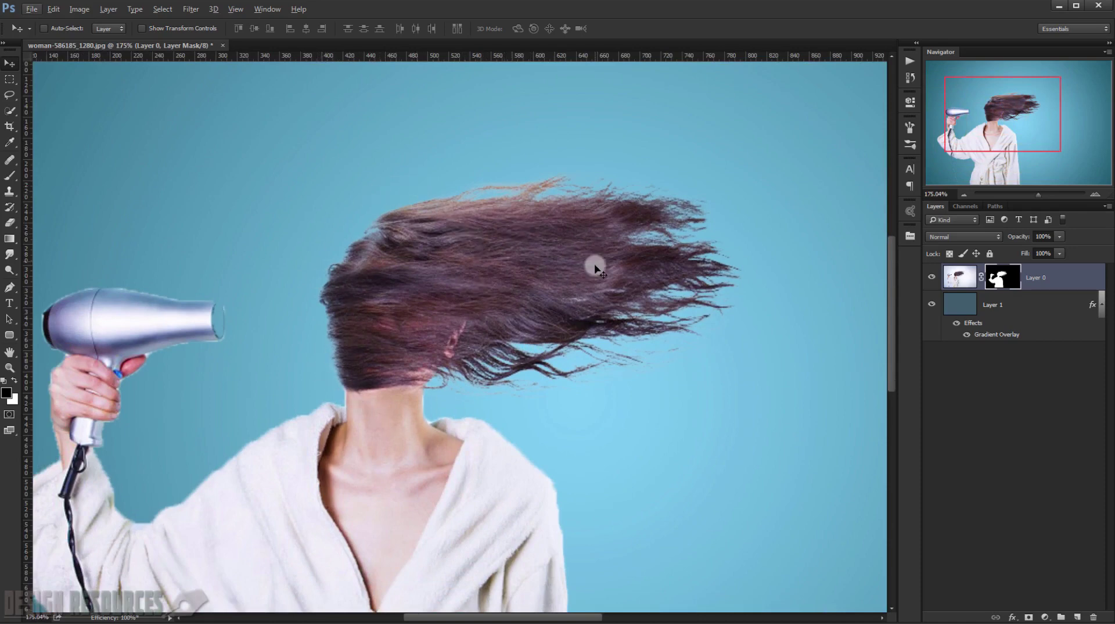
{"action": "scroll", "coordinate": [629, 269], "scroll_direction": "down", "scroll_amount": 1}
{"action": "scroll", "coordinate": [736, 209], "scroll_direction": "up", "scroll_amount": 3}
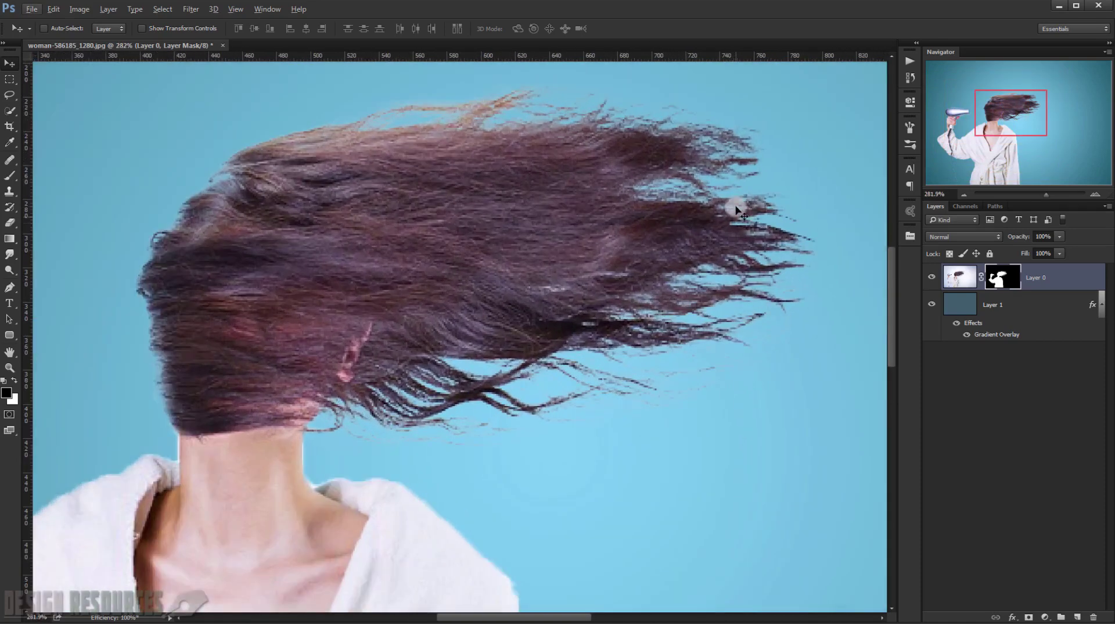
{"action": "scroll", "coordinate": [562, 391], "scroll_direction": "down", "scroll_amount": 2}
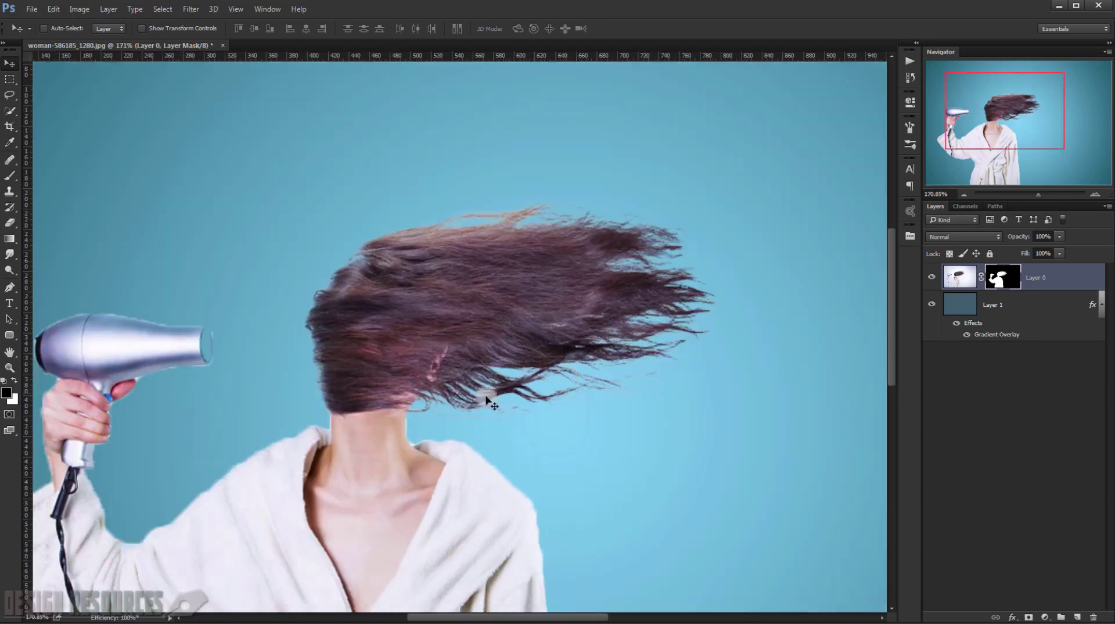
- Restore the hair dryer's nozzle opening on the layer mask with a 14 px white brush, and mask out the pale fringe around it in black
{"action": "scroll", "coordinate": [567, 313], "scroll_direction": "up", "scroll_amount": 1}
{"action": "scroll", "coordinate": [356, 273], "scroll_direction": "up", "scroll_amount": 2}
{"action": "scroll", "coordinate": [302, 316], "scroll_direction": "up", "scroll_amount": 1}
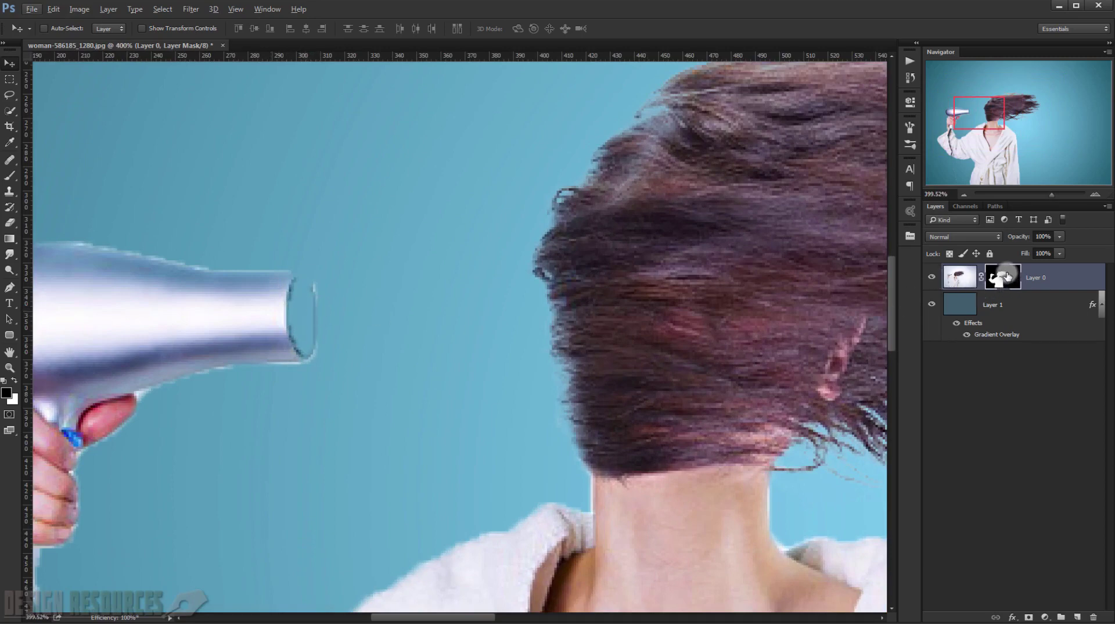
{"action": "left_click", "coordinate": [10, 175]}
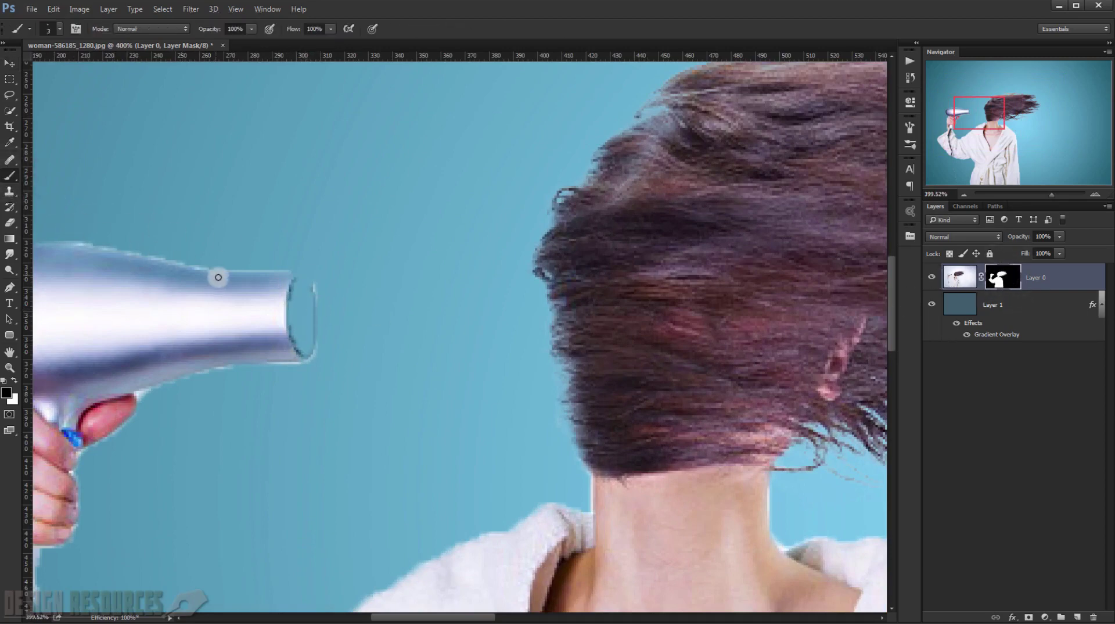
{"action": "left_click_drag", "start_coordinate": [221, 281], "coordinate": [247, 286]}
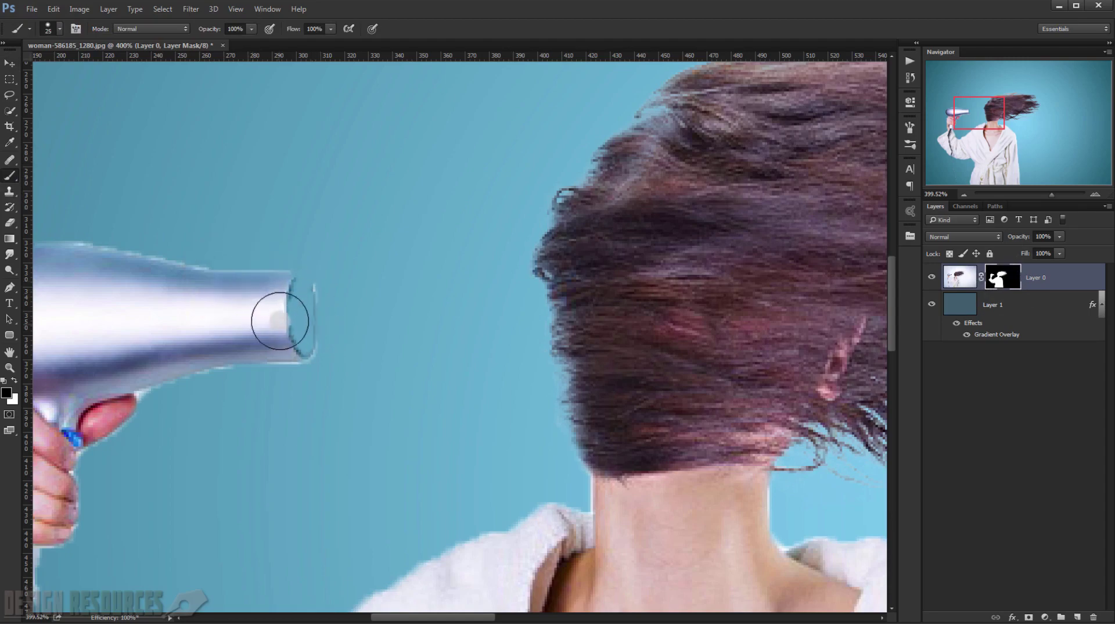
{"action": "left_click_drag", "start_coordinate": [280, 320], "coordinate": [289, 319]}
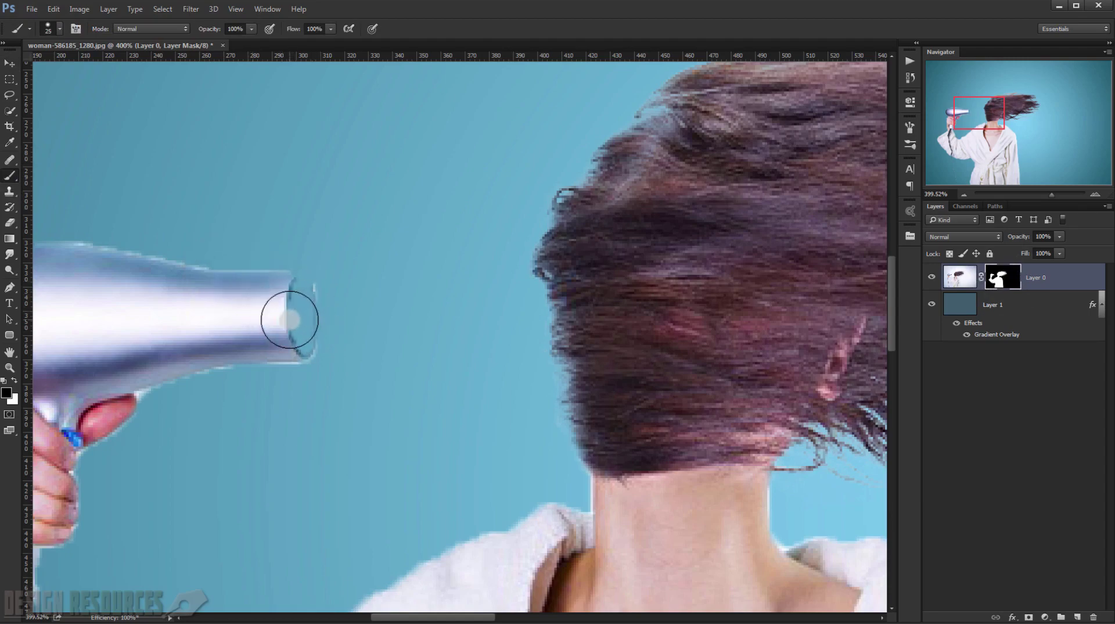
{"action": "scroll", "coordinate": [284, 319], "scroll_direction": "up", "scroll_amount": 5}
{"action": "key", "text": "x"}
{"action": "left_click_drag", "start_coordinate": [268, 321], "coordinate": [264, 316]}
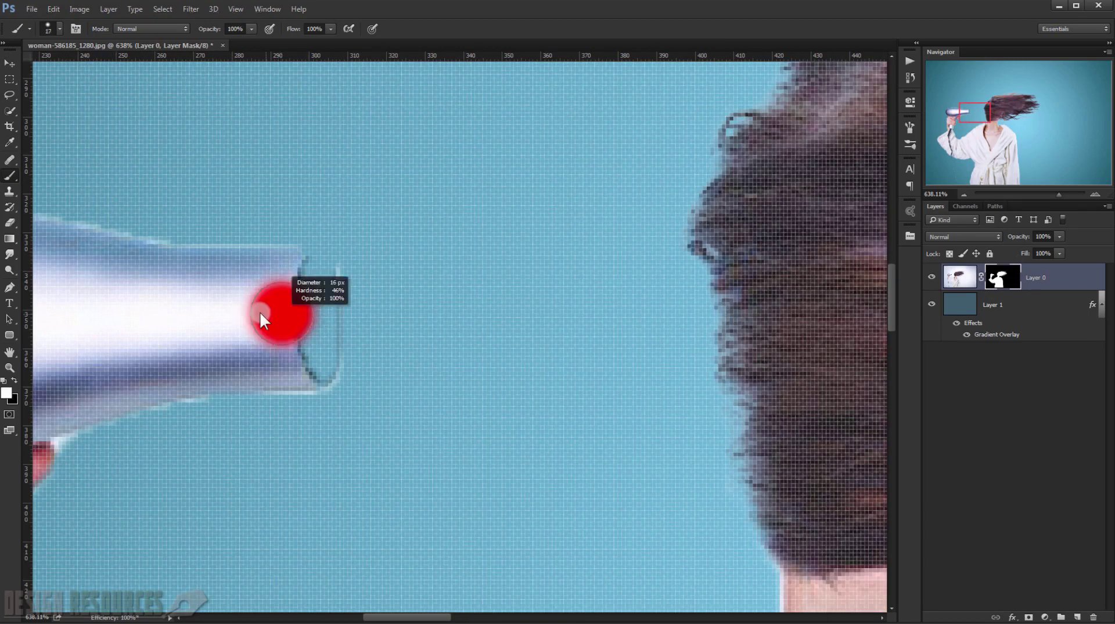
{"action": "mouse_move", "coordinate": [291, 281]}
{"action": "left_mouse_down"}
{"action": "mouse_move", "coordinate": [304, 366]}
{"action": "mouse_move", "coordinate": [316, 278]}
{"action": "mouse_move", "coordinate": [294, 264]}
{"action": "mouse_move", "coordinate": [316, 269]}
{"action": "mouse_move", "coordinate": [294, 267]}
{"action": "left_mouse_up"}
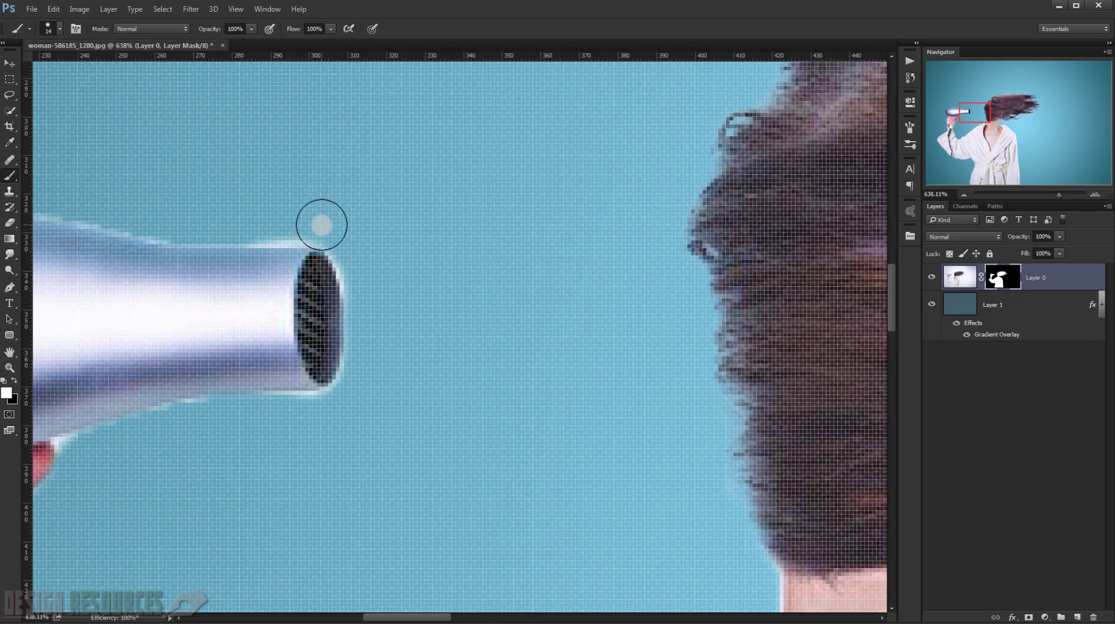
{"action": "key", "text": "x"}
{"action": "left_click_drag", "start_coordinate": [316, 219], "coordinate": [259, 214]}
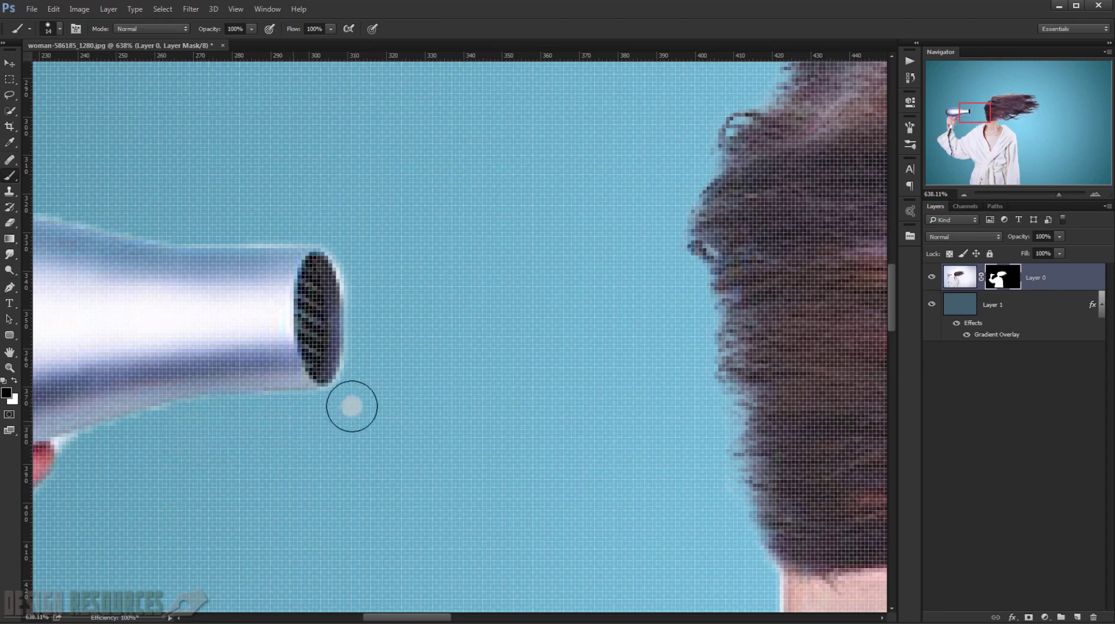
- Restore the hair dryer's hanging cord on the layer mask with the 14 px white brush, from the sleeve down to the image's lower edge
{"action": "scroll", "coordinate": [326, 456], "scroll_direction": "down", "scroll_amount": 5}
{"action": "left_click_drag", "start_coordinate": [306, 495], "coordinate": [424, 251]}
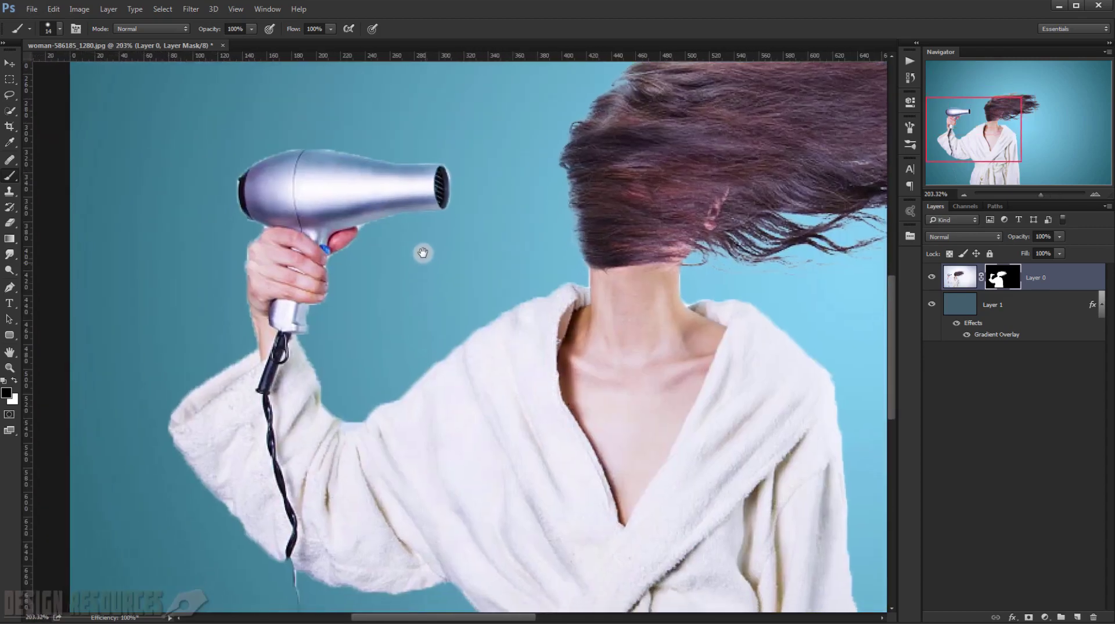
{"action": "mouse_move", "coordinate": [606, 415]}
{"action": "left_mouse_down"}
{"action": "mouse_move", "coordinate": [546, 368]}
{"action": "mouse_move", "coordinate": [453, 331]}
{"action": "left_mouse_up"}
{"action": "left_click_drag", "start_coordinate": [384, 403], "coordinate": [380, 318]}
{"action": "scroll", "coordinate": [162, 418], "scroll_direction": "up", "scroll_amount": 3}
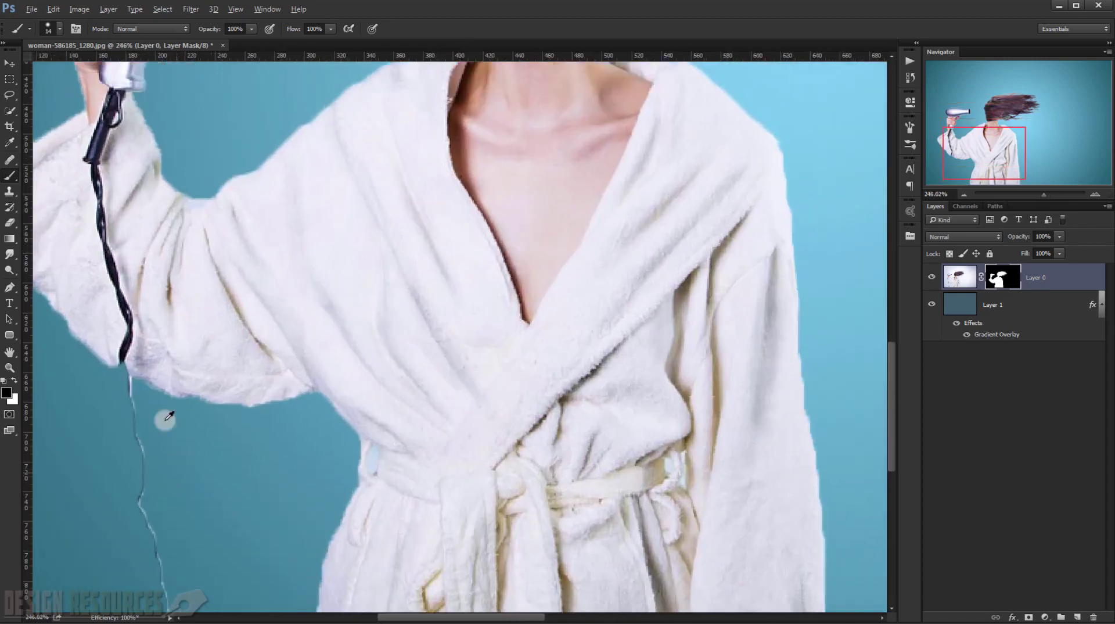
{"action": "key", "text": "x"}
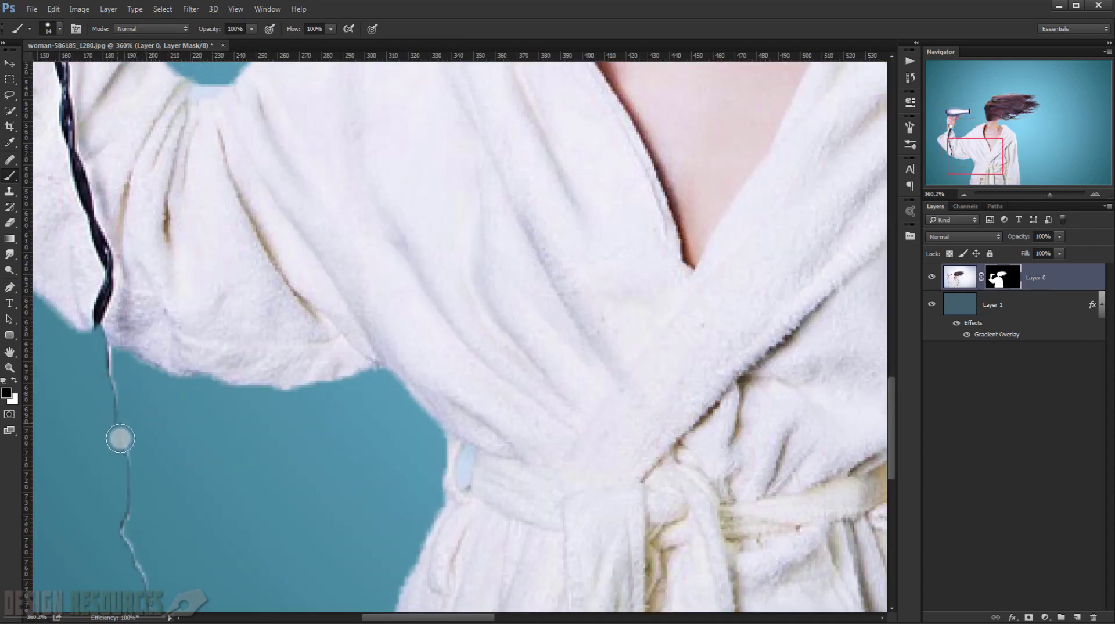
{"action": "mouse_move", "coordinate": [119, 441]}
{"action": "left_mouse_down"}
{"action": "mouse_move", "coordinate": [97, 336]}
{"action": "mouse_move", "coordinate": [136, 486]}
{"action": "mouse_move", "coordinate": [135, 558]}
{"action": "left_mouse_up"}
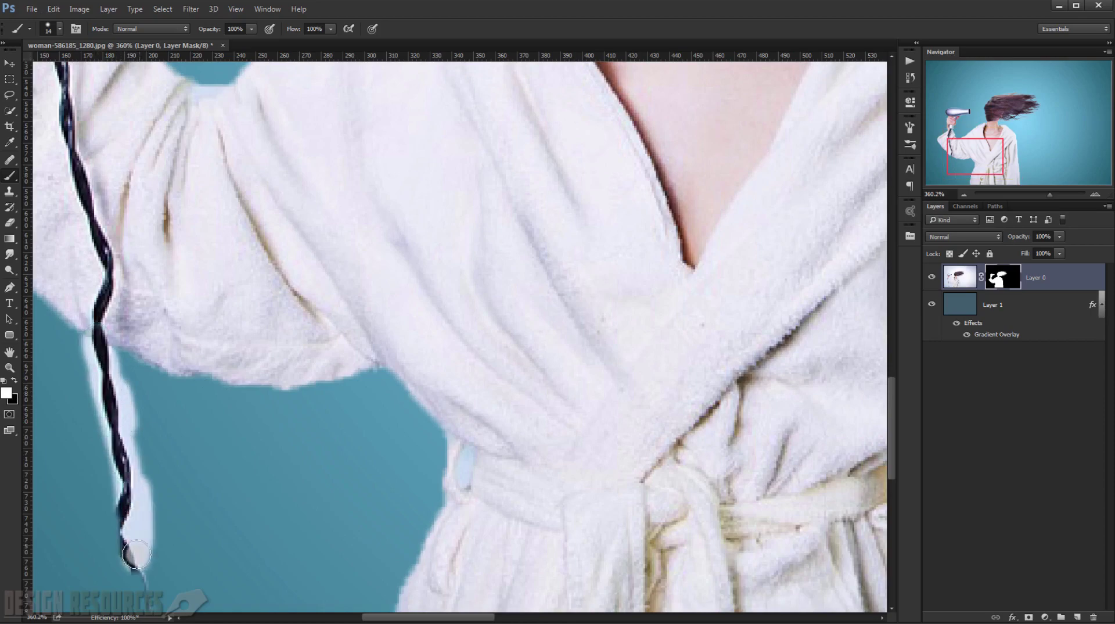
{"action": "mouse_move", "coordinate": [128, 507]}
{"action": "left_mouse_down"}
{"action": "mouse_move", "coordinate": [137, 553]}
{"action": "mouse_move", "coordinate": [145, 417]}
{"action": "mouse_move", "coordinate": [186, 544]}
{"action": "left_mouse_up"}
{"action": "mouse_move", "coordinate": [184, 533]}
{"action": "left_mouse_down"}
{"action": "mouse_move", "coordinate": [178, 377]}
{"action": "mouse_move", "coordinate": [217, 482]}
{"action": "left_mouse_up"}
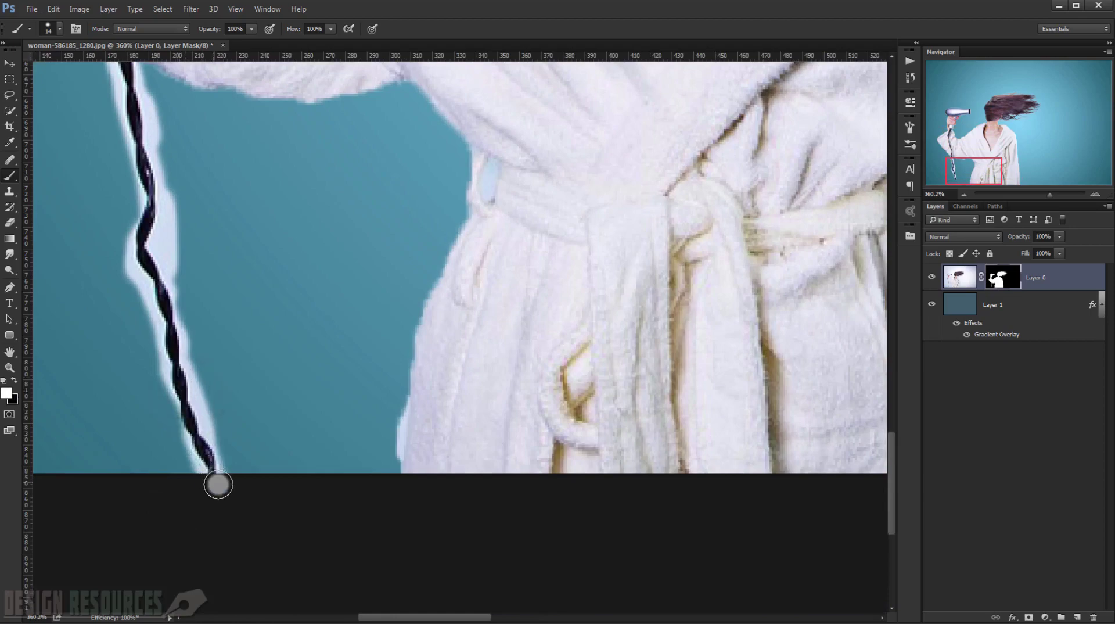
- Mask out the pale fringe on both sides of the cord's lowest section, painting in black on the layer mask
{"action": "scroll", "coordinate": [204, 474], "scroll_direction": "up", "scroll_amount": 4, "text": "alt"}
{"action": "key", "text": "x"}
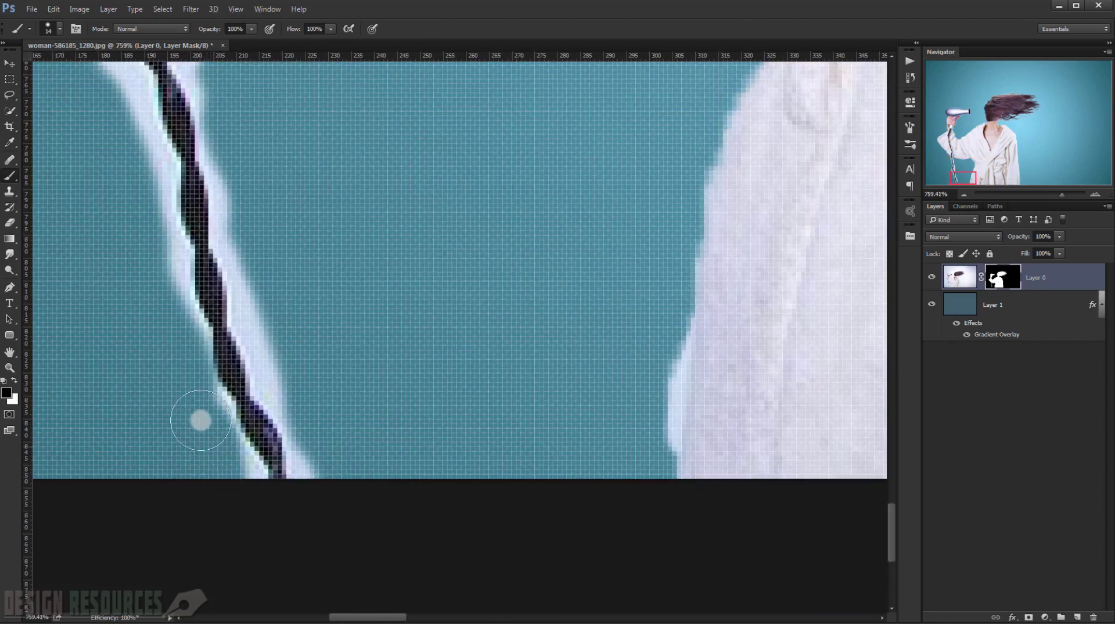
{"action": "mouse_move", "coordinate": [208, 416]}
{"action": "left_mouse_down"}
{"action": "mouse_move", "coordinate": [219, 462]}
{"action": "mouse_move", "coordinate": [236, 477]}
{"action": "mouse_move", "coordinate": [311, 494]}
{"action": "left_mouse_up"}
{"action": "mouse_move", "coordinate": [314, 456]}
{"action": "left_mouse_down"}
{"action": "mouse_move", "coordinate": [264, 317]}
{"action": "mouse_move", "coordinate": [254, 229]}
{"action": "left_mouse_up"}
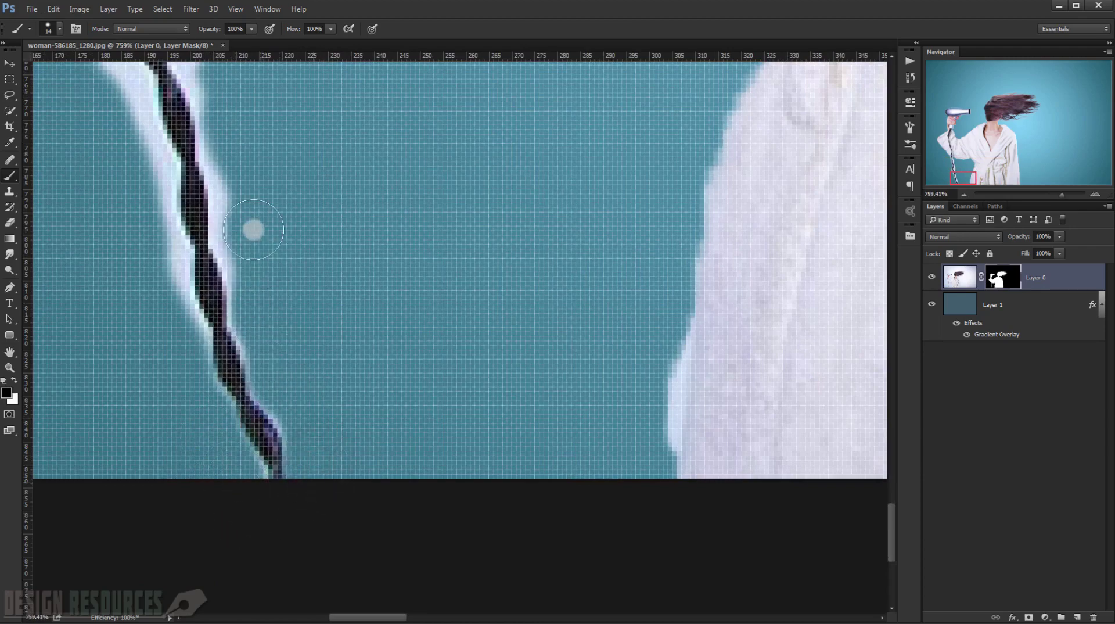
- Mask out the remaining pale fringe along both sides of the cord up to the sleeve, using a smaller 9 px black brush
{"action": "scroll", "coordinate": [191, 323], "scroll_direction": "up", "scroll_amount": 4, "text": "alt"}
{"action": "key", "text": "bracketleft"}
{"action": "key", "text": "bracketleft"}
{"action": "key", "text": "bracketleft"}
{"action": "key", "text": "bracketleft"}
{"action": "key", "text": "bracketleft"}
{"action": "left_click_drag", "start_coordinate": [182, 302], "coordinate": [175, 370], "text": "alt"}
{"action": "mouse_move", "coordinate": [165, 243]}
{"action": "left_mouse_down"}
{"action": "mouse_move", "coordinate": [222, 450]}
{"action": "mouse_move", "coordinate": [273, 521]}
{"action": "left_mouse_up"}
{"action": "left_click_drag", "start_coordinate": [309, 366], "coordinate": [252, 132]}
{"action": "mouse_move", "coordinate": [264, 179]}
{"action": "left_mouse_down"}
{"action": "mouse_move", "coordinate": [341, 453]}
{"action": "mouse_move", "coordinate": [274, 211]}
{"action": "left_mouse_up"}
{"action": "left_click_drag", "start_coordinate": [315, 265], "coordinate": [368, 486]}
{"action": "mouse_move", "coordinate": [353, 413]}
{"action": "left_mouse_down"}
{"action": "mouse_move", "coordinate": [327, 390]}
{"action": "mouse_move", "coordinate": [309, 165]}
{"action": "left_mouse_up"}
{"action": "left_click_drag", "start_coordinate": [323, 184], "coordinate": [354, 335]}
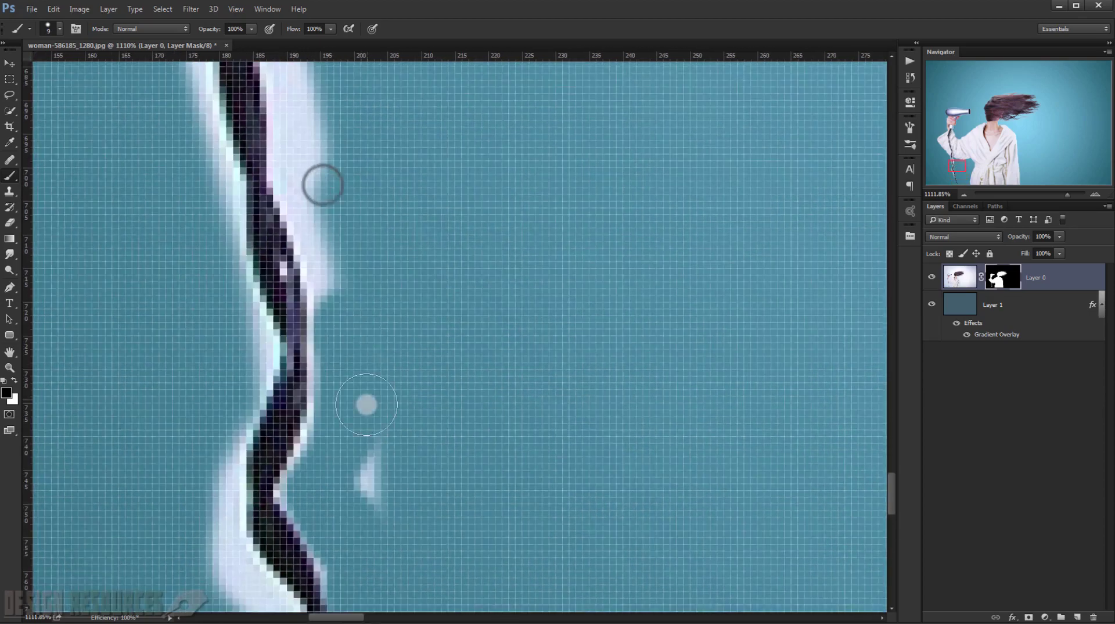
{"action": "mouse_move", "coordinate": [366, 403]}
{"action": "left_mouse_down"}
{"action": "mouse_move", "coordinate": [311, 203]}
{"action": "mouse_move", "coordinate": [343, 386]}
{"action": "left_mouse_up"}
{"action": "mouse_move", "coordinate": [214, 347]}
{"action": "left_mouse_down"}
{"action": "mouse_move", "coordinate": [232, 349]}
{"action": "mouse_move", "coordinate": [201, 150]}
{"action": "mouse_move", "coordinate": [299, 362]}
{"action": "left_mouse_up"}
{"action": "mouse_move", "coordinate": [232, 142]}
{"action": "left_mouse_down"}
{"action": "mouse_move", "coordinate": [251, 134]}
{"action": "mouse_move", "coordinate": [295, 325]}
{"action": "left_mouse_up"}
{"action": "left_click_drag", "start_coordinate": [365, 163], "coordinate": [402, 379]}
{"action": "left_click_drag", "start_coordinate": [448, 467], "coordinate": [459, 87]}
{"action": "left_click_drag", "start_coordinate": [335, 293], "coordinate": [406, 477]}
{"action": "mouse_move", "coordinate": [411, 486]}
{"action": "left_mouse_down"}
{"action": "mouse_move", "coordinate": [336, 222]}
{"action": "mouse_move", "coordinate": [367, 369]}
{"action": "left_mouse_up"}
{"action": "left_click_drag", "start_coordinate": [351, 356], "coordinate": [260, 211]}
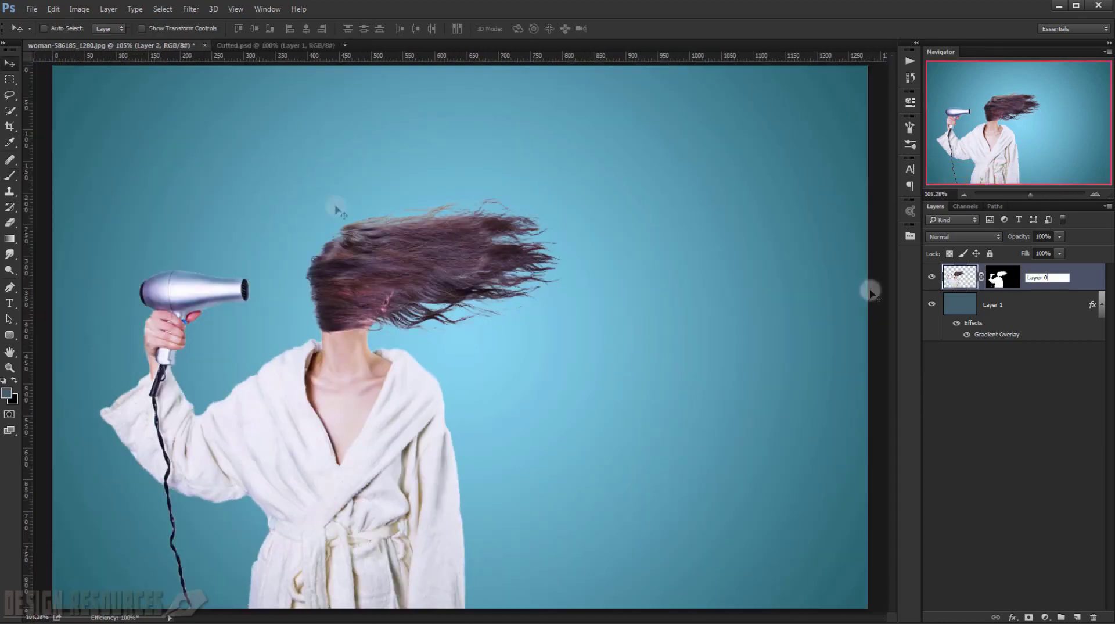
- Duplicate the masked woman layer, and hide the original Layer 0 and the gradient background layer
{"action": "scroll", "coordinate": [334, 369], "scroll_direction": "up", "scroll_amount": 5}
{"action": "left_click_drag", "start_coordinate": [331, 351], "coordinate": [355, 207]}
{"action": "scroll", "coordinate": [303, 258], "scroll_direction": "down", "scroll_amount": 4}
{"action": "left_click", "coordinate": [1045, 283]}
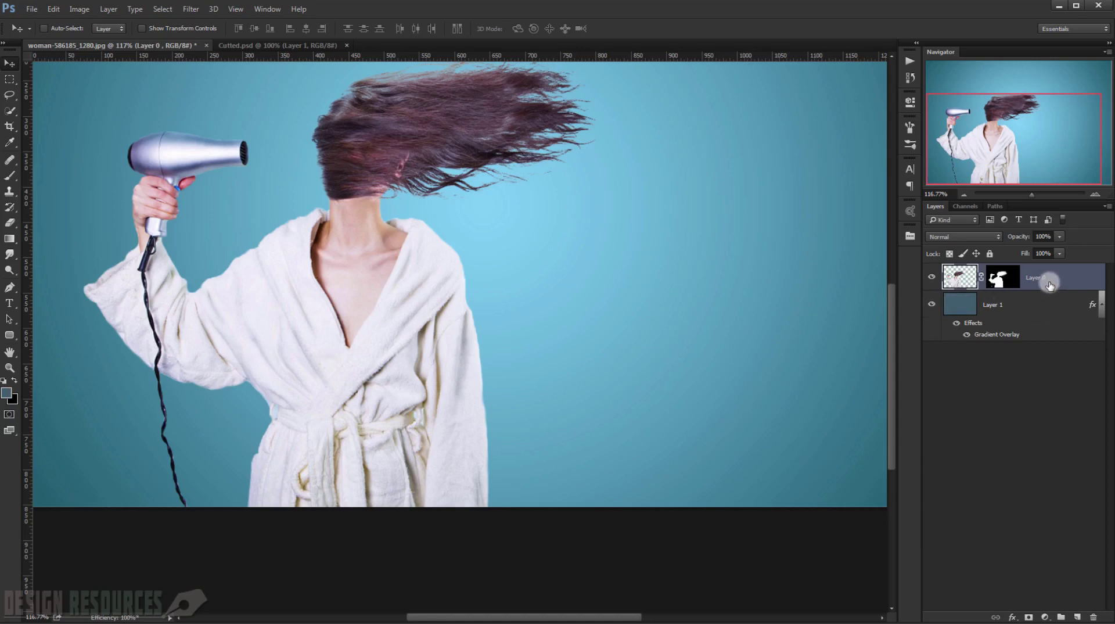
{"action": "key", "text": "ctrl+j"}
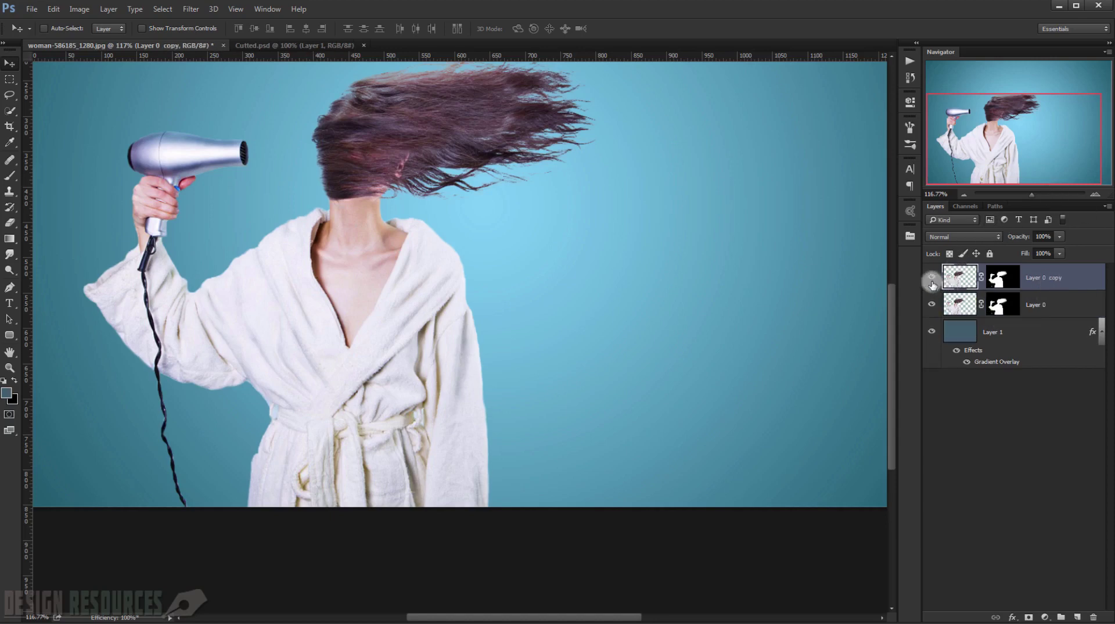
{"action": "left_click", "coordinate": [931, 332]}
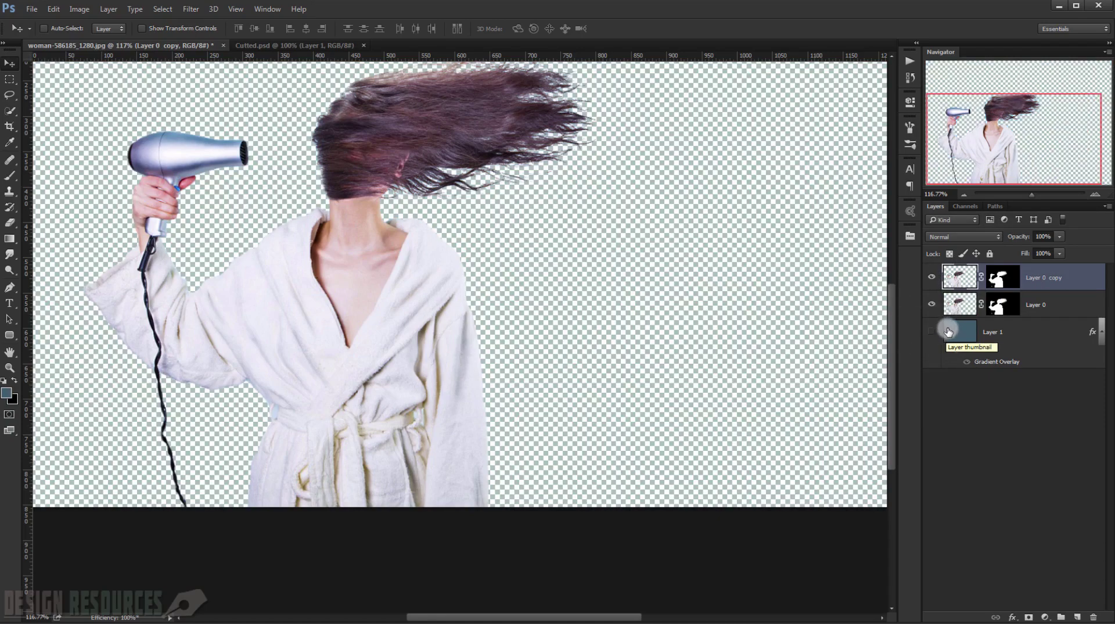
{"action": "left_click", "coordinate": [932, 304]}
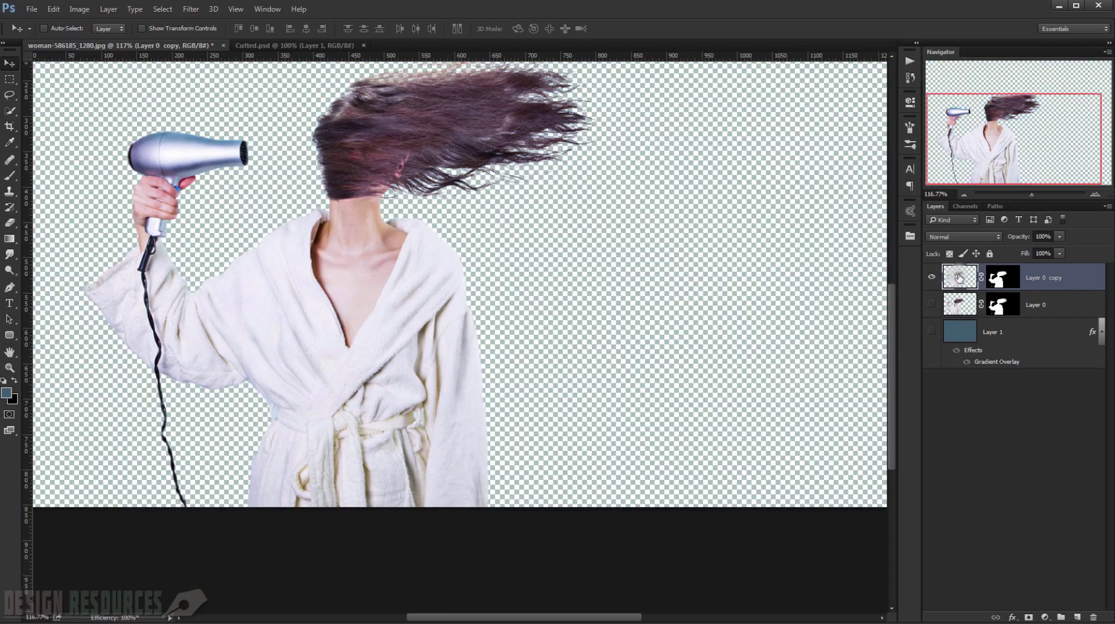
- Stamp the visible woman cutout onto a new top layer named Cutted, and hide the masked copy beneath it
{"action": "left_click", "coordinate": [1077, 617]}
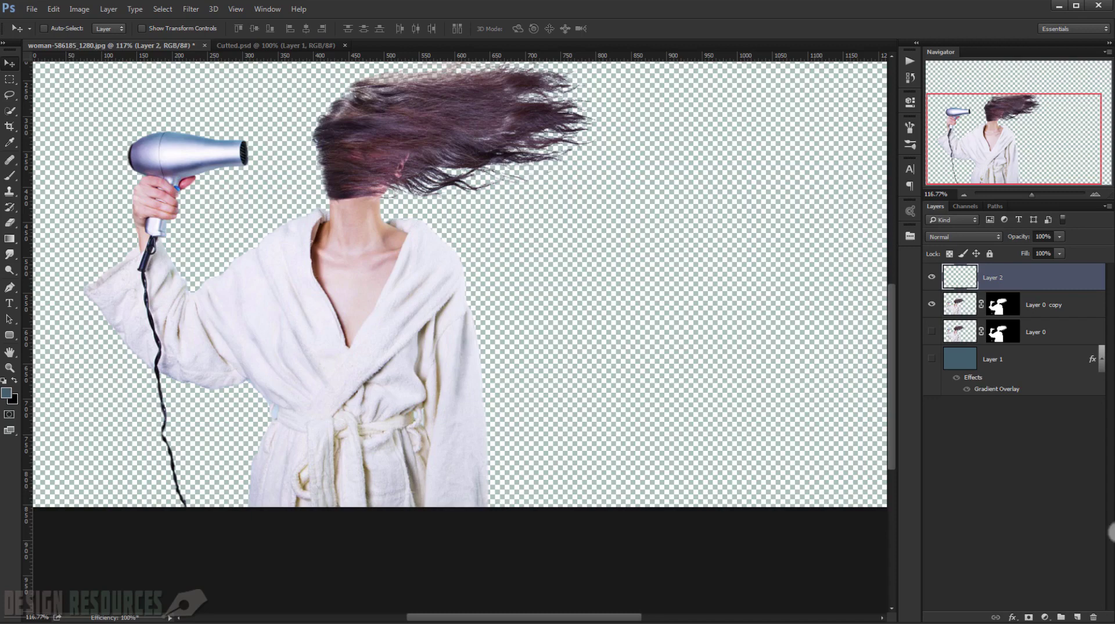
{"action": "key", "text": "ctrl+shift+alt+e"}
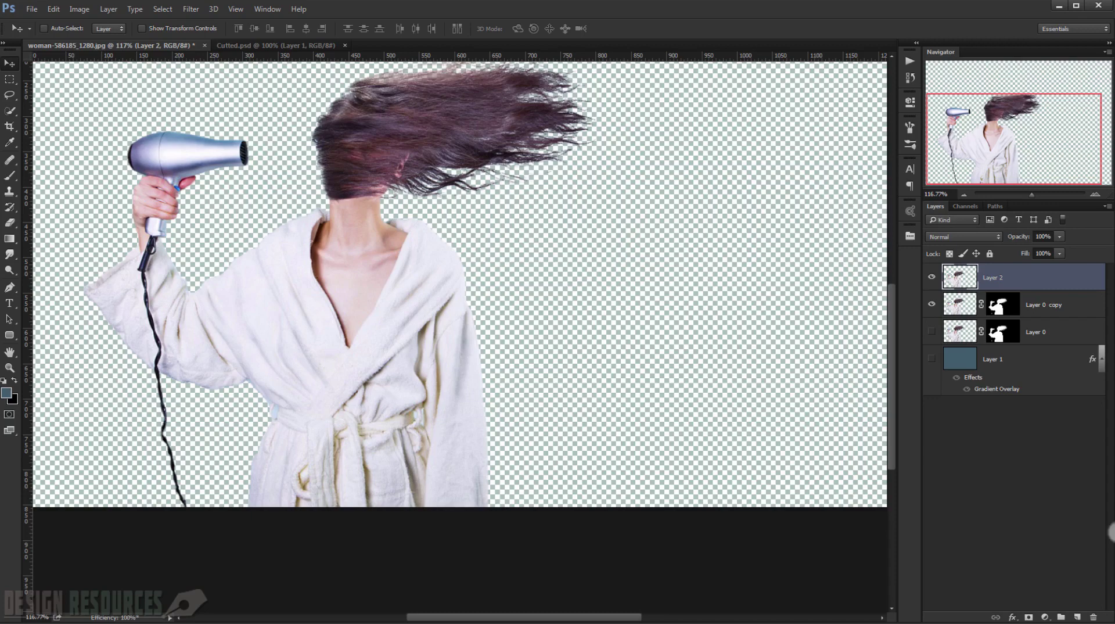
{"action": "left_click", "coordinate": [934, 306]}
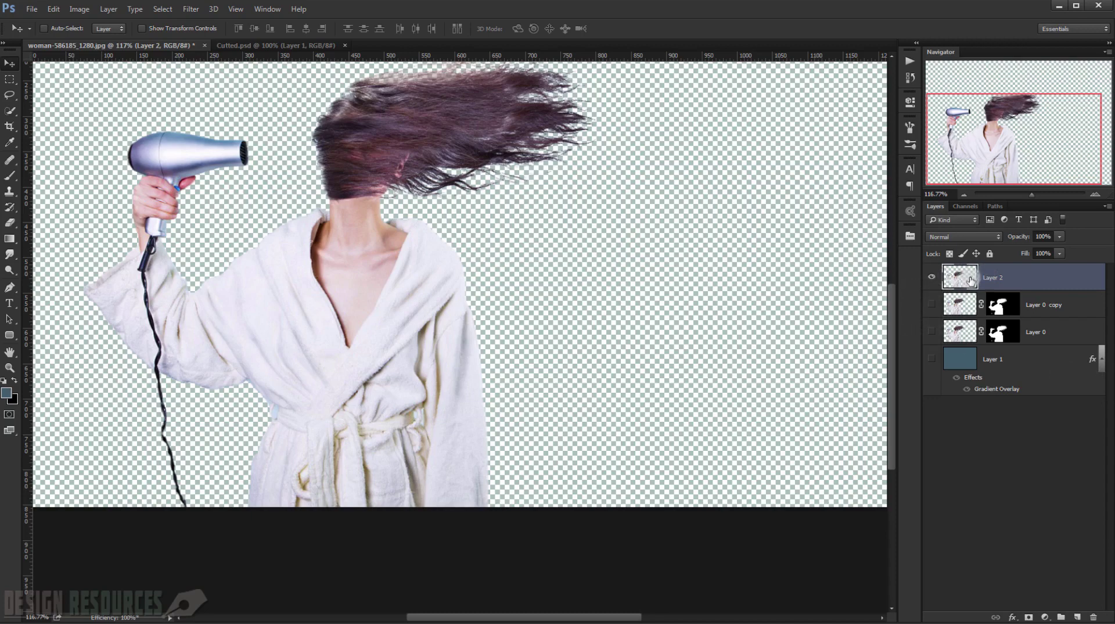
{"action": "left_click", "coordinate": [934, 305]}
{"action": "left_click", "coordinate": [934, 305]}
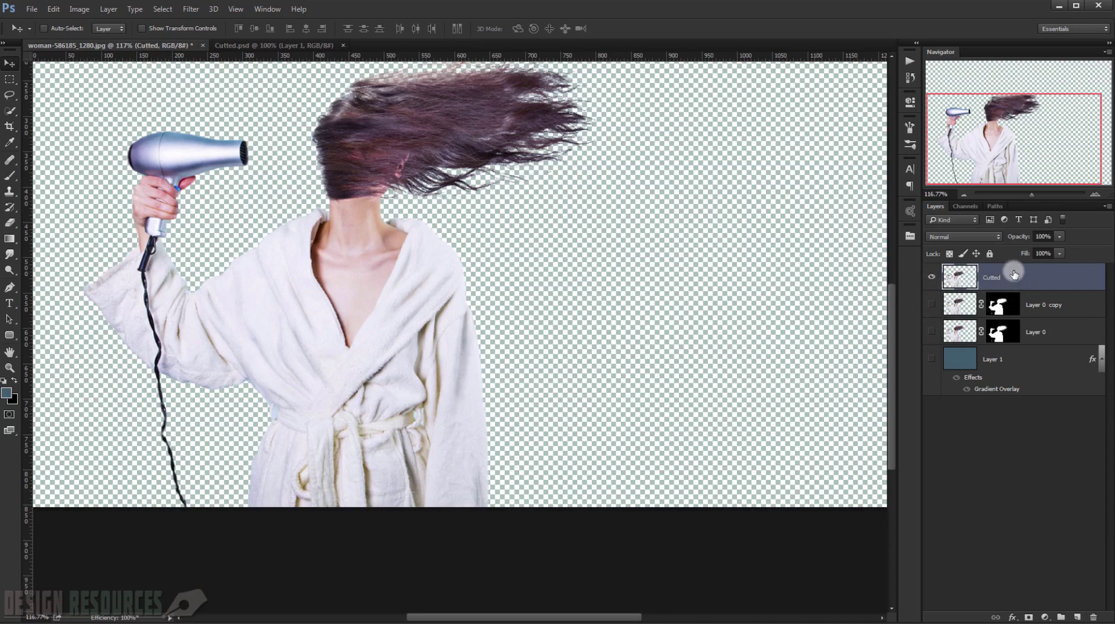
- Group Layer 0 and its copy, hide the group, and show the gradient background layer again with its effects list collapsed
{"action": "left_click", "coordinate": [1048, 308]}
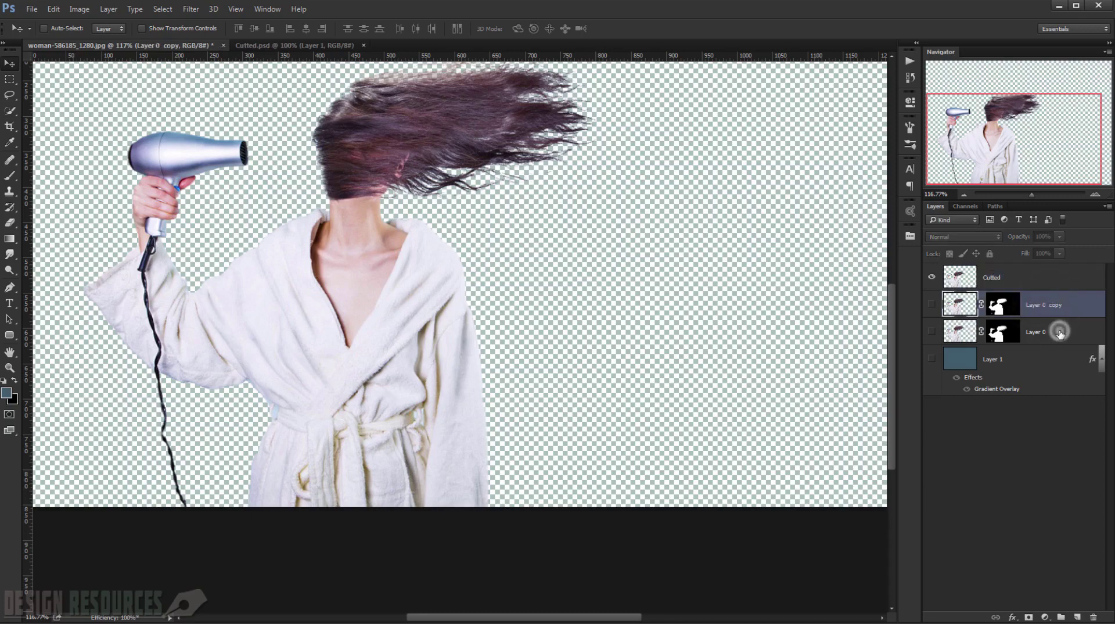
{"action": "left_click", "coordinate": [1060, 332], "text": "shift"}
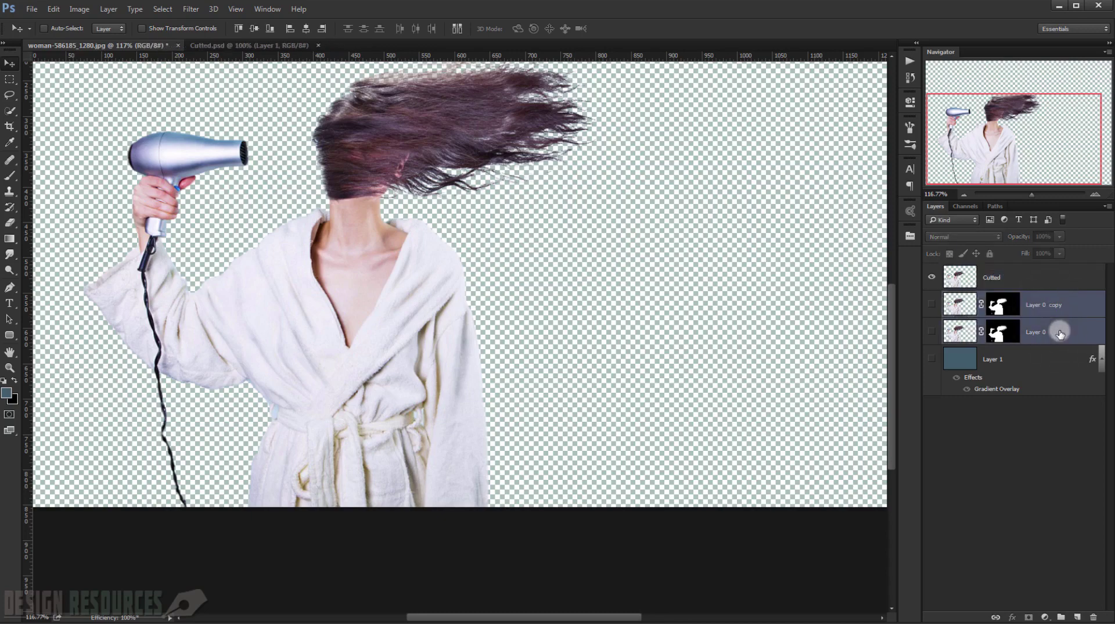
{"action": "key", "text": "ctrl+g"}
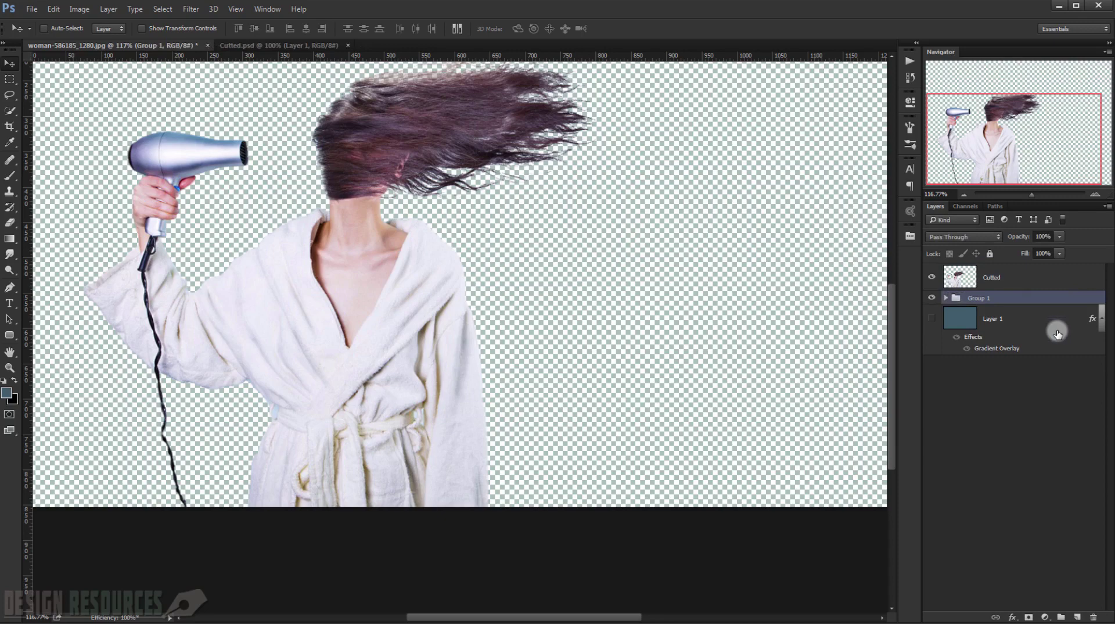
{"action": "left_click", "coordinate": [932, 298]}
{"action": "left_click", "coordinate": [932, 318]}
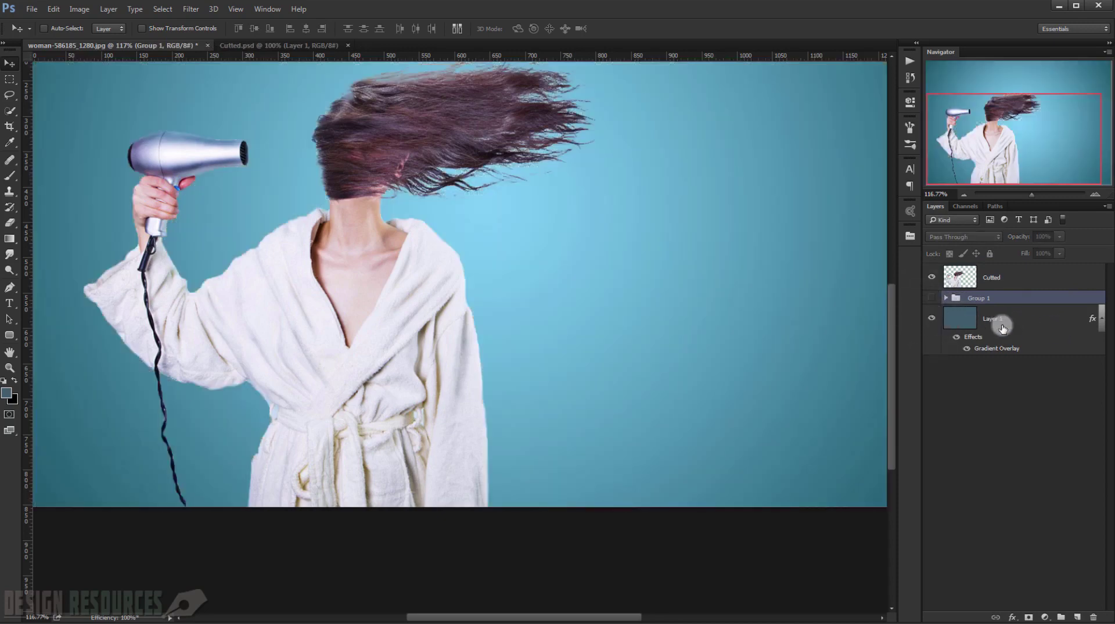
{"action": "left_click", "coordinate": [1103, 323]}
- Duplicate the Cutted layer and open the original Cutted layer beneath the copy in the Liquify filter
{"action": "key", "text": "h"}
{"action": "left_click_drag", "start_coordinate": [558, 286], "coordinate": [473, 368]}
{"action": "left_click", "coordinate": [1047, 285]}
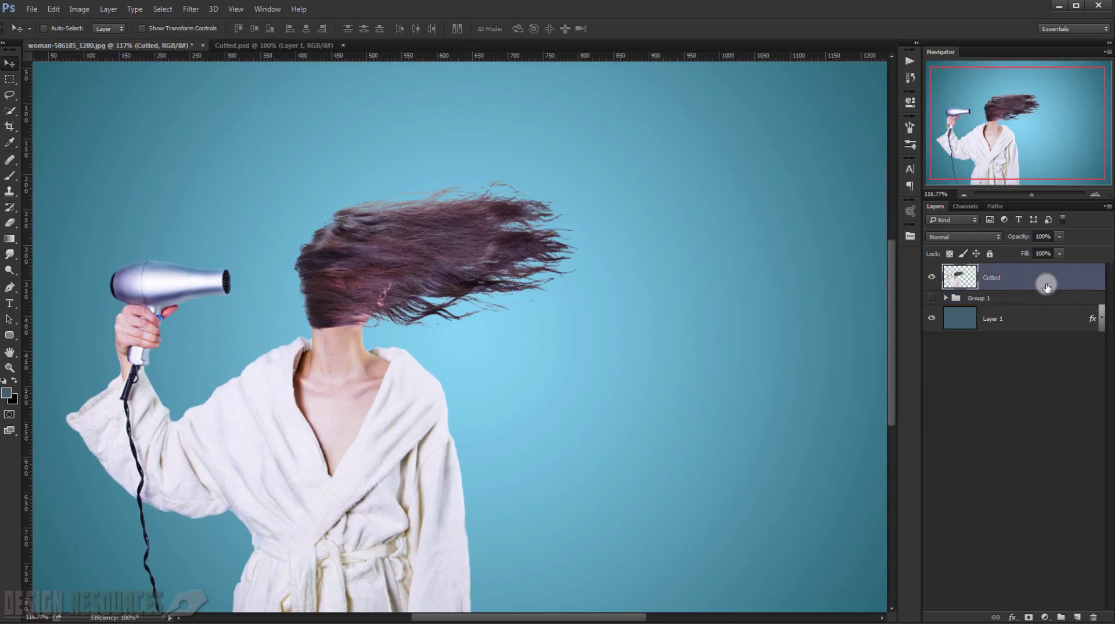
{"action": "key", "text": "ctrl+j"}
{"action": "left_click", "coordinate": [992, 305]}
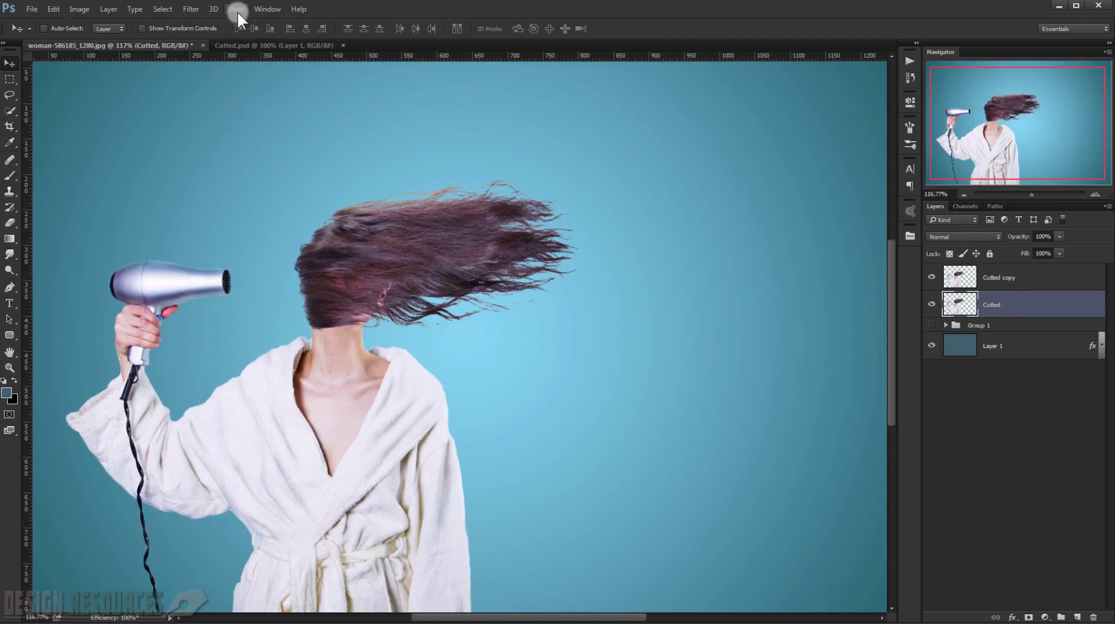
{"action": "left_click", "coordinate": [191, 10]}
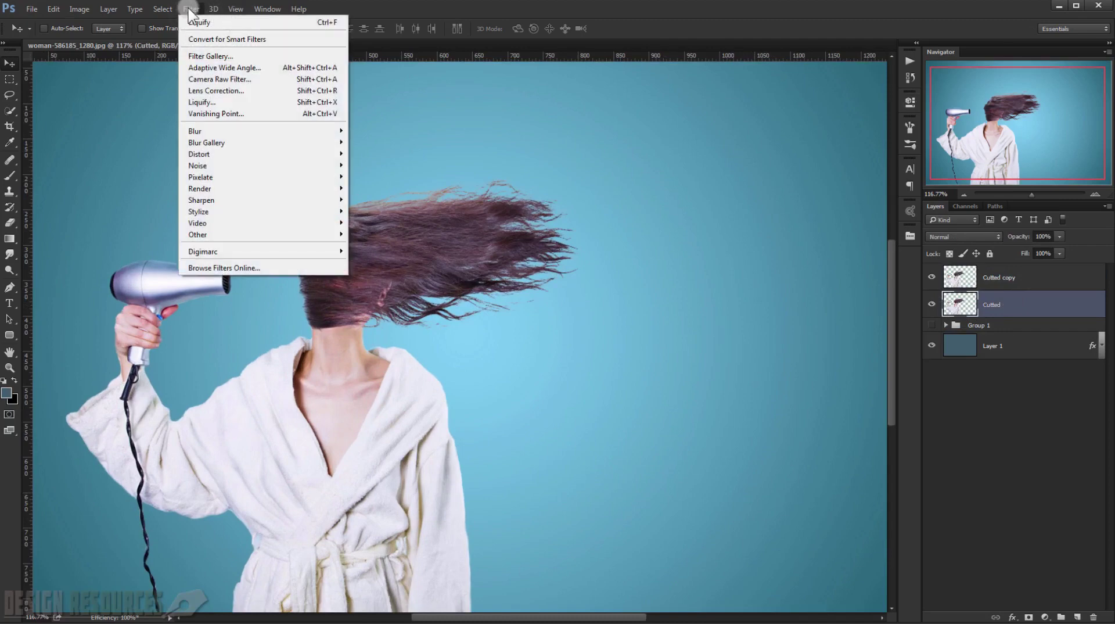
{"action": "left_click", "coordinate": [228, 101]}
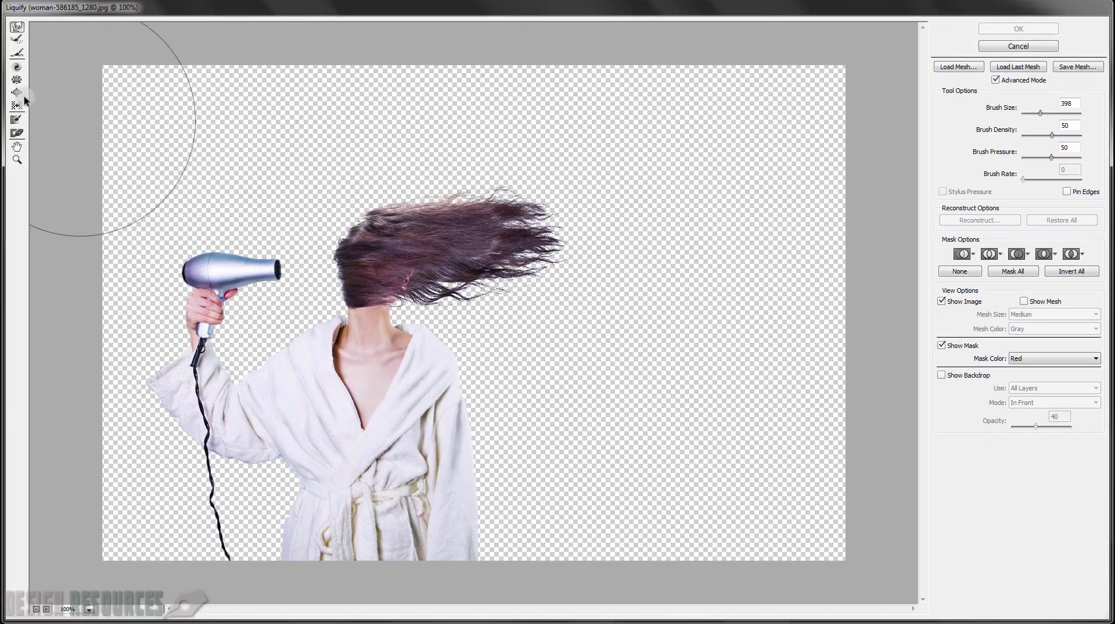
{"action": "left_click", "coordinate": [16, 119]}
{"action": "left_click_drag", "start_coordinate": [393, 256], "coordinate": [367, 256]}
{"action": "key", "text": "ctrl+z"}
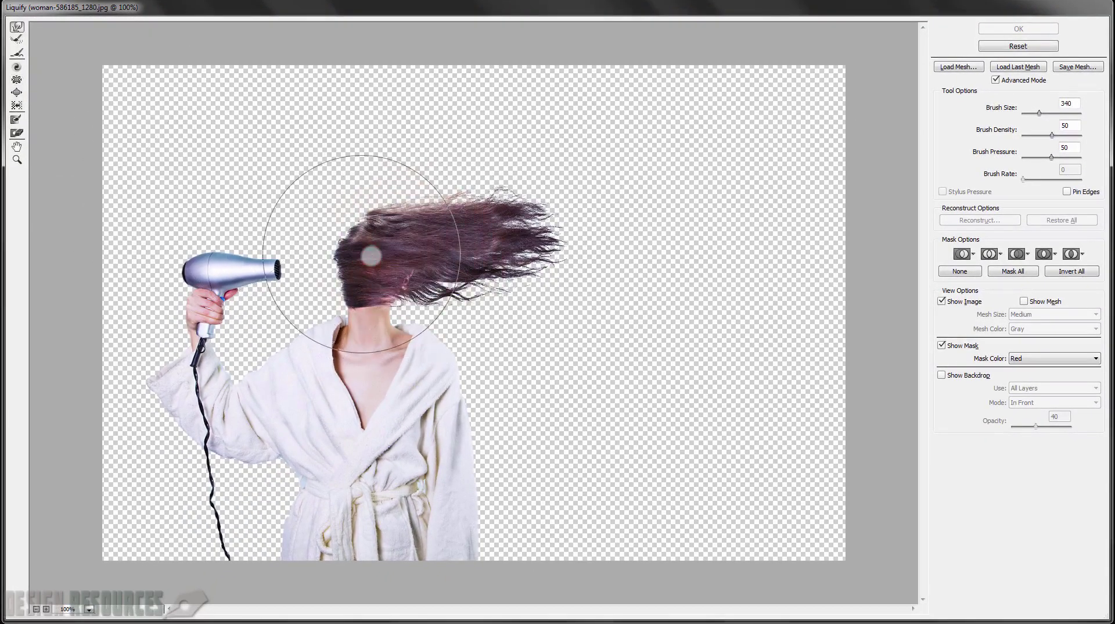
- Freeze the front of the hair, the hair dryer, the raised arm and the adjoining half of the robe with a size 96 Freeze Mask brush
{"action": "left_click", "coordinate": [17, 120]}
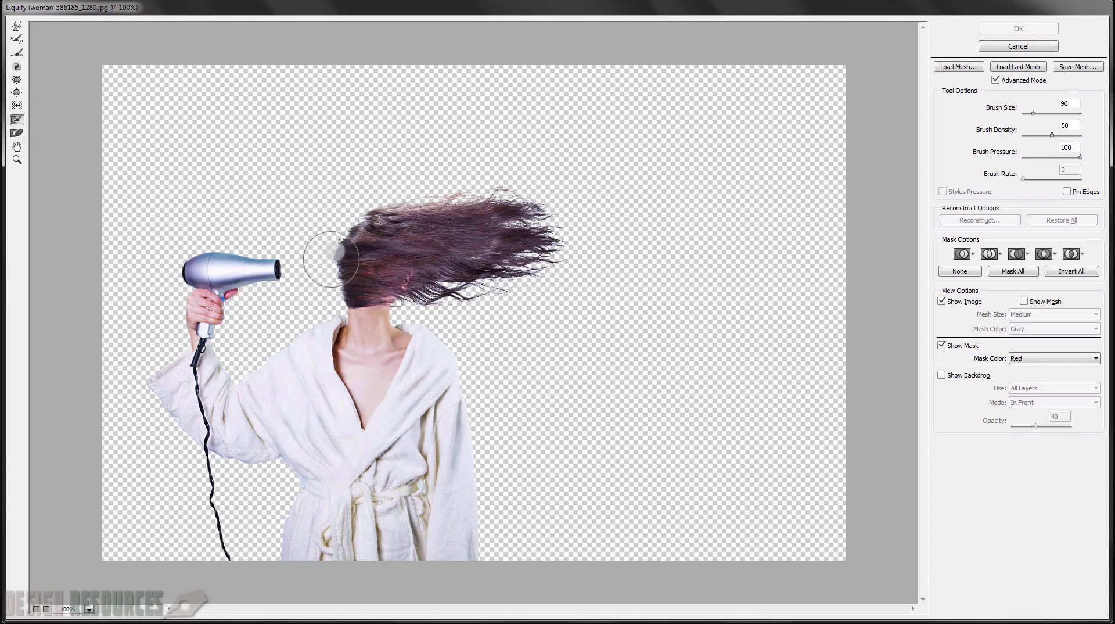
{"action": "mouse_move", "coordinate": [347, 233]}
{"action": "left_mouse_down"}
{"action": "mouse_move", "coordinate": [323, 363]}
{"action": "mouse_move", "coordinate": [347, 444]}
{"action": "mouse_move", "coordinate": [319, 550]}
{"action": "mouse_move", "coordinate": [291, 583]}
{"action": "mouse_move", "coordinate": [231, 569]}
{"action": "mouse_move", "coordinate": [203, 423]}
{"action": "mouse_move", "coordinate": [184, 384]}
{"action": "mouse_move", "coordinate": [169, 392]}
{"action": "mouse_move", "coordinate": [200, 253]}
{"action": "mouse_move", "coordinate": [288, 283]}
{"action": "mouse_move", "coordinate": [247, 317]}
{"action": "left_mouse_up"}
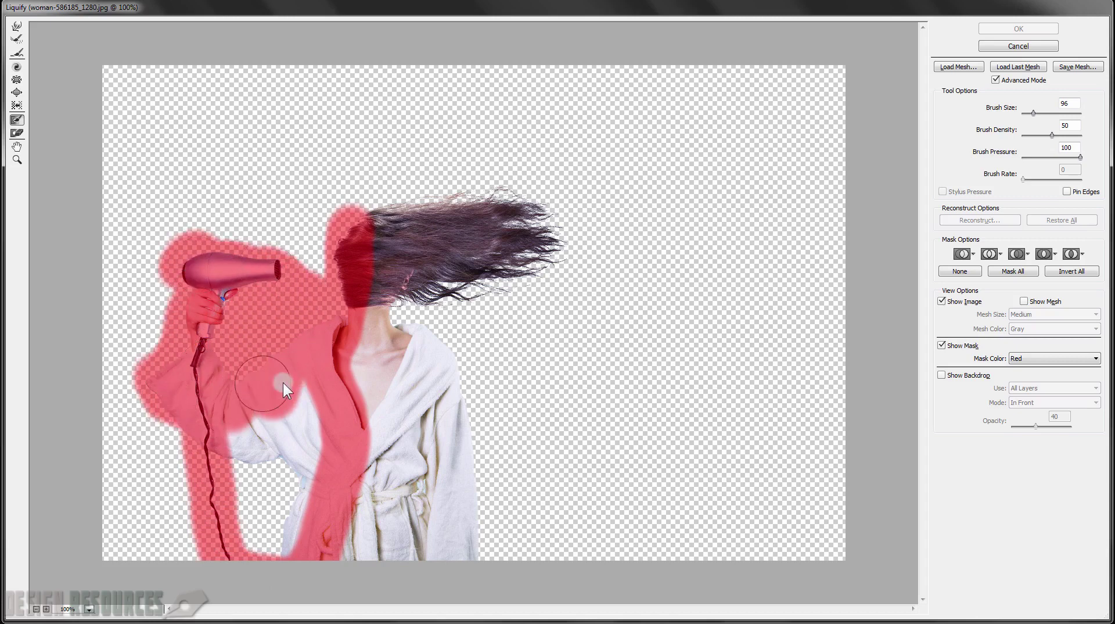
{"action": "mouse_move", "coordinate": [266, 438]}
{"action": "left_mouse_down"}
{"action": "mouse_move", "coordinate": [270, 471]}
{"action": "mouse_move", "coordinate": [299, 416]}
{"action": "mouse_move", "coordinate": [318, 447]}
{"action": "mouse_move", "coordinate": [303, 516]}
{"action": "mouse_move", "coordinate": [247, 494]}
{"action": "mouse_move", "coordinate": [262, 545]}
{"action": "left_mouse_up"}
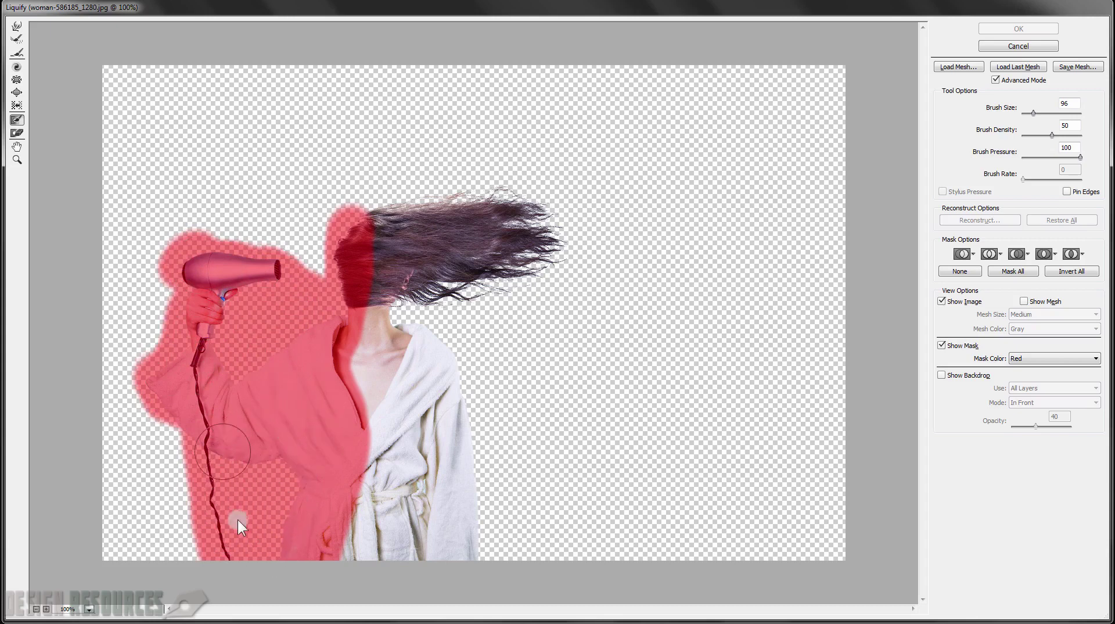
{"action": "left_click", "coordinate": [235, 302]}
- Stretch the unfrozen hair far out to the right with repeated Forward Warp strokes at brush size 340
{"action": "left_click", "coordinate": [18, 28]}
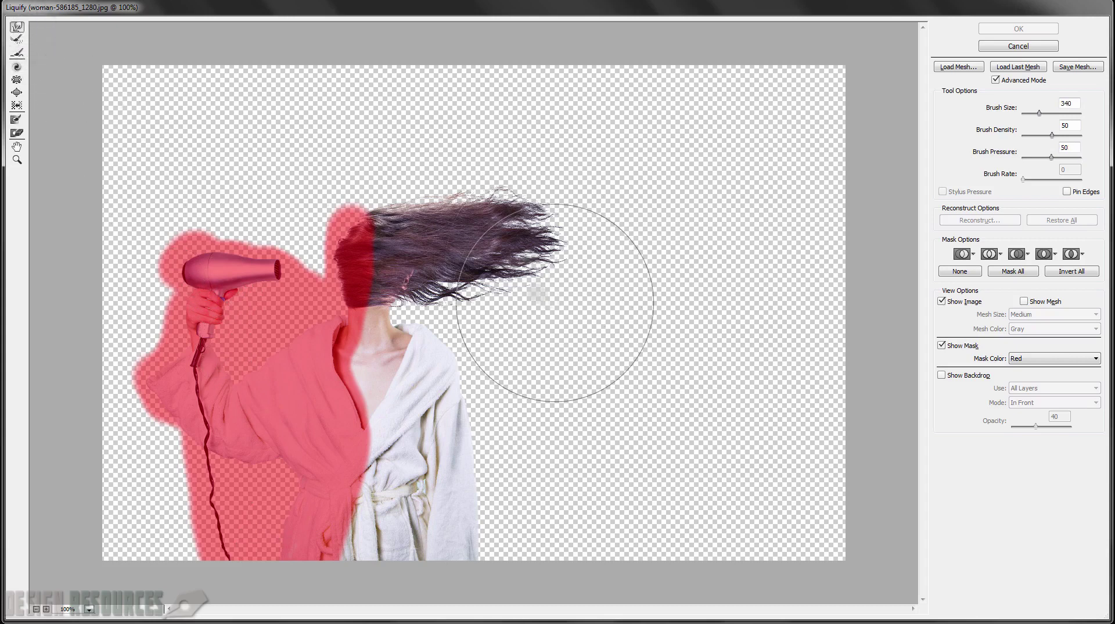
{"action": "left_click_drag", "start_coordinate": [449, 249], "coordinate": [540, 240]}
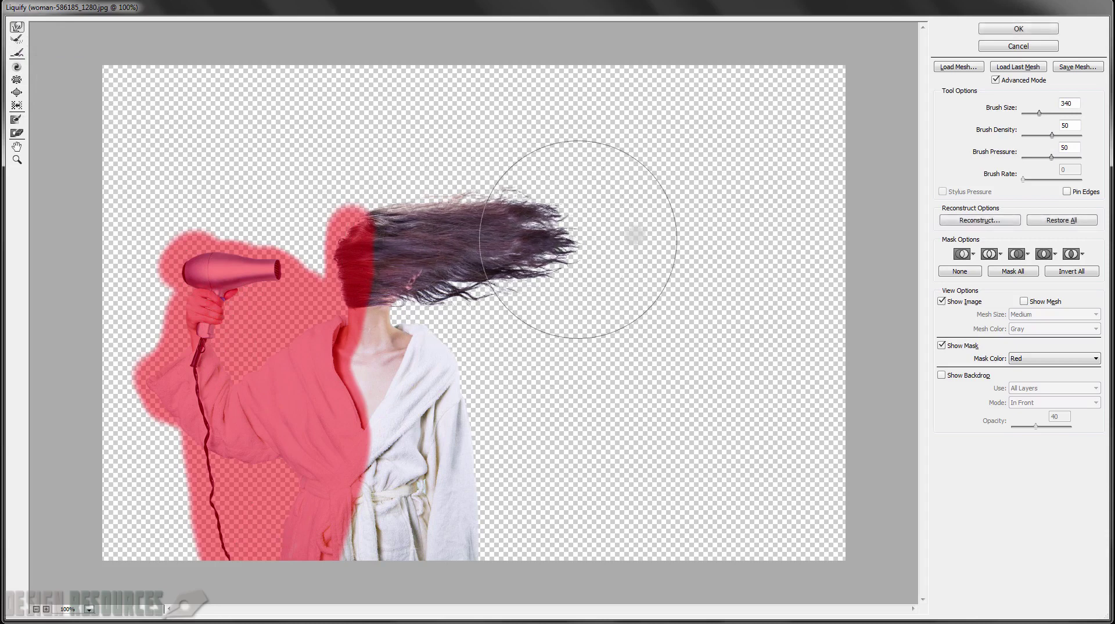
{"action": "left_click_drag", "start_coordinate": [432, 236], "coordinate": [634, 236]}
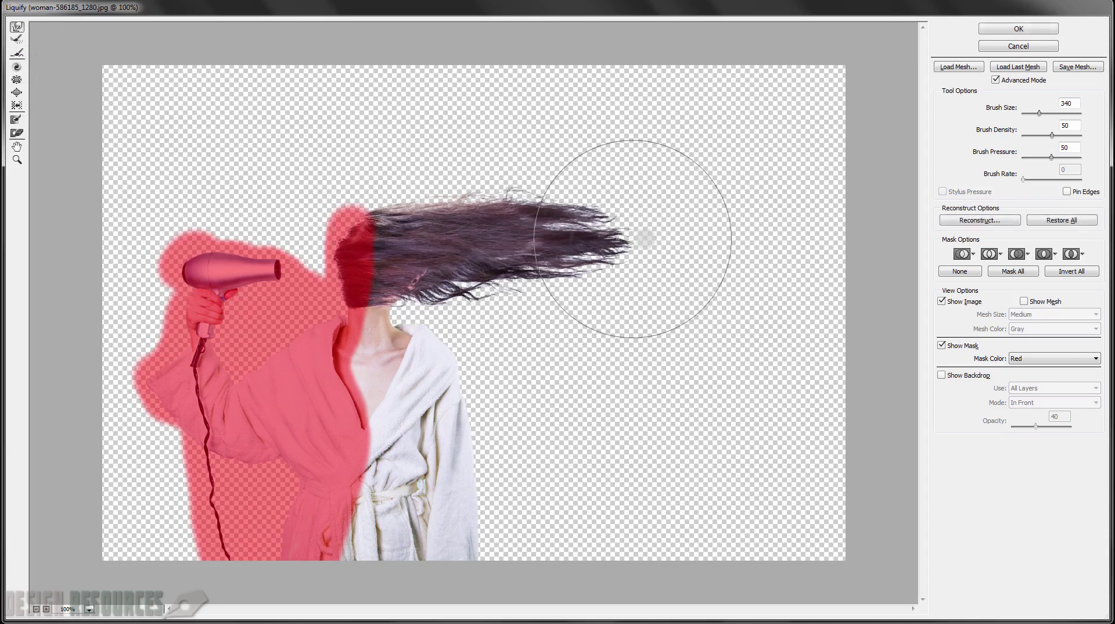
{"action": "left_click_drag", "start_coordinate": [449, 254], "coordinate": [717, 249]}
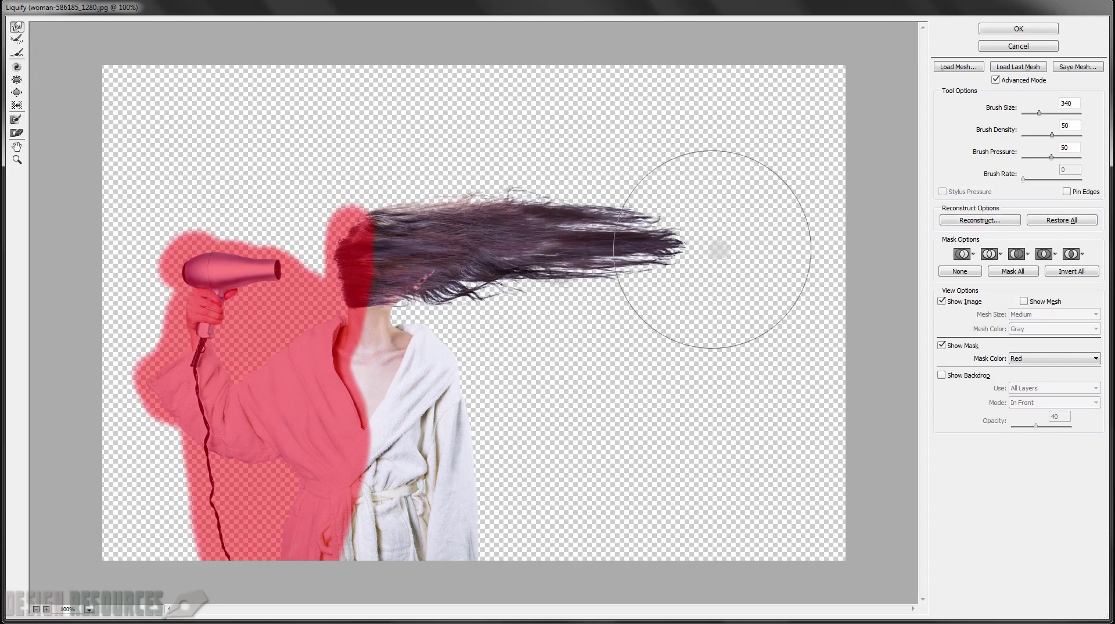
{"action": "left_click_drag", "start_coordinate": [451, 251], "coordinate": [609, 248]}
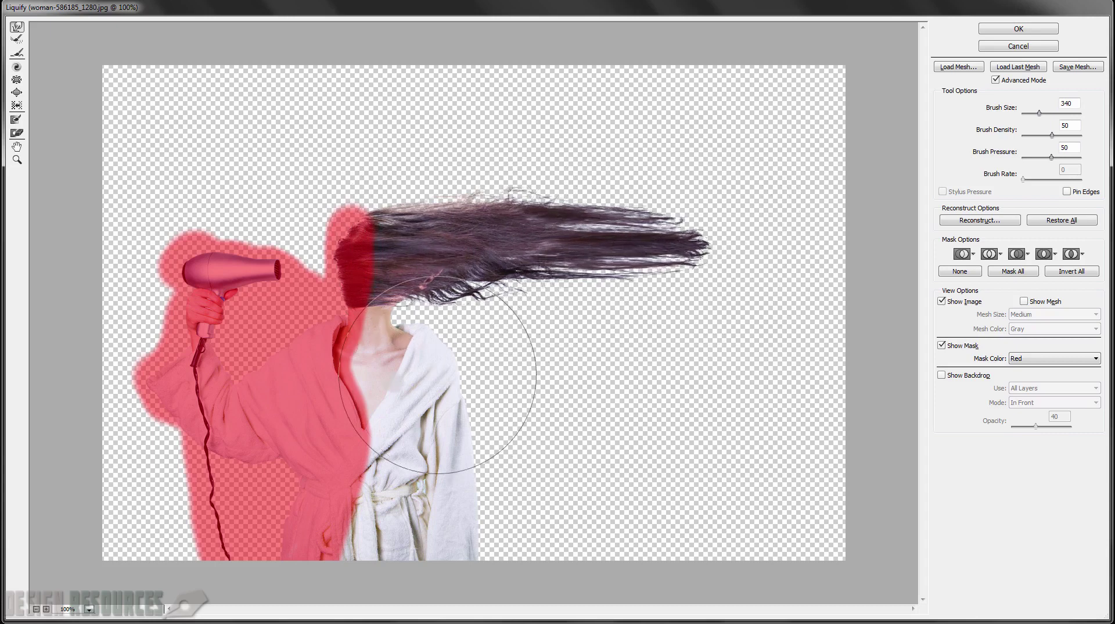
- Push the unfrozen shoulder, chest and lower robe outward to the right with Forward Warp strokes at brush size 340
{"action": "left_click_drag", "start_coordinate": [395, 344], "coordinate": [439, 325]}
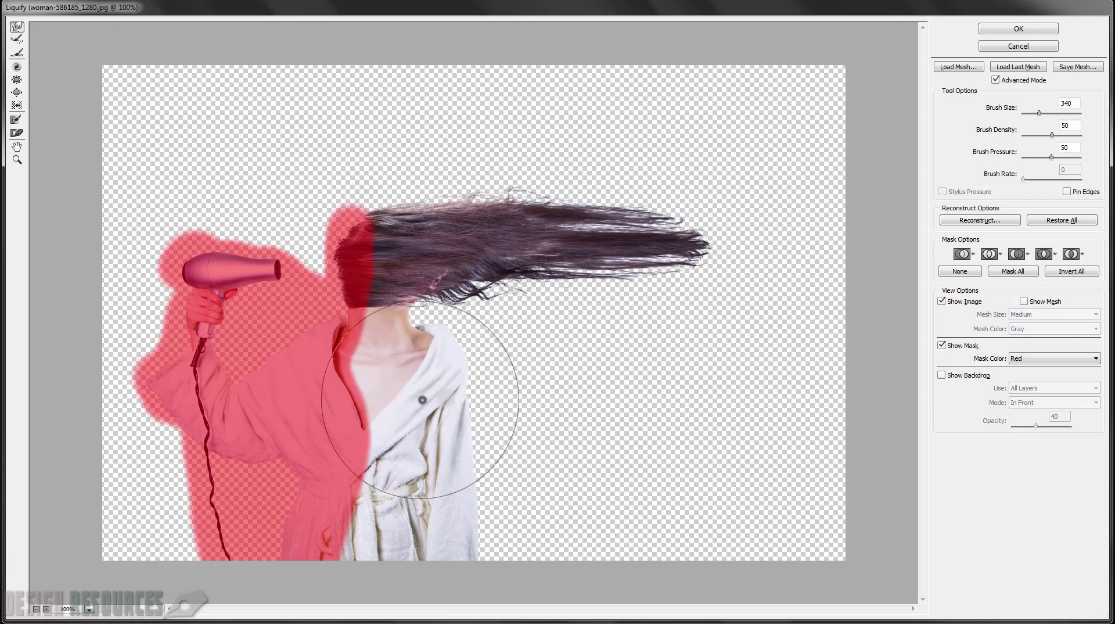
{"action": "left_click_drag", "start_coordinate": [419, 399], "coordinate": [469, 395]}
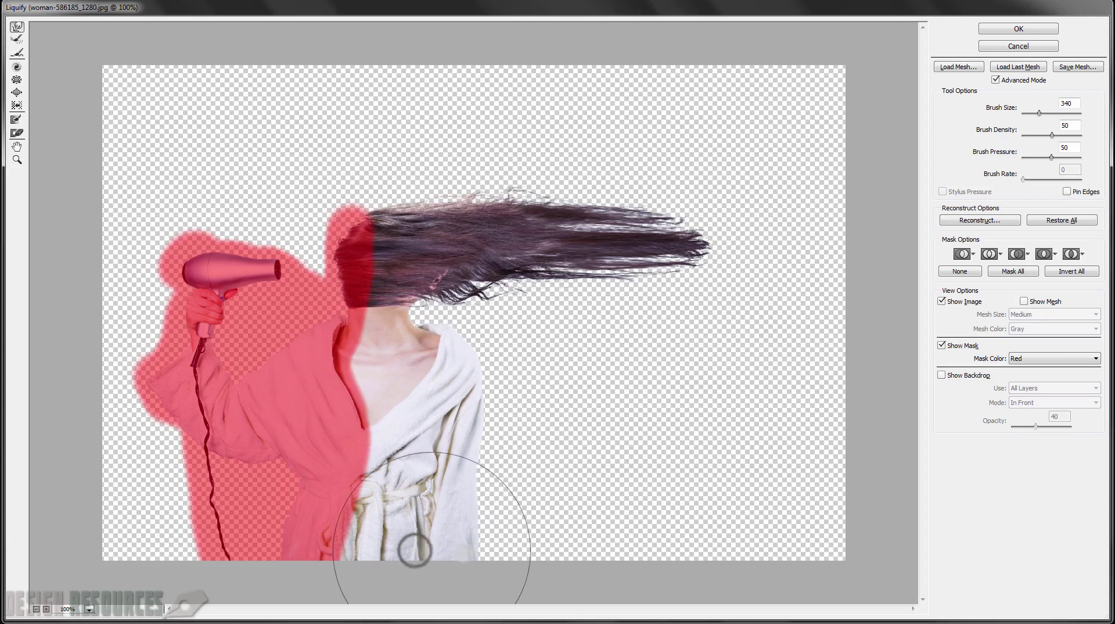
{"action": "mouse_move", "coordinate": [414, 549]}
{"action": "left_mouse_down"}
{"action": "mouse_move", "coordinate": [477, 555]}
{"action": "mouse_move", "coordinate": [458, 462]}
{"action": "mouse_move", "coordinate": [509, 460]}
{"action": "mouse_move", "coordinate": [484, 451]}
{"action": "mouse_move", "coordinate": [460, 403]}
{"action": "mouse_move", "coordinate": [504, 400]}
{"action": "mouse_move", "coordinate": [454, 377]}
{"action": "mouse_move", "coordinate": [478, 372]}
{"action": "mouse_move", "coordinate": [400, 500]}
{"action": "mouse_move", "coordinate": [470, 526]}
{"action": "mouse_move", "coordinate": [460, 550]}
{"action": "mouse_move", "coordinate": [500, 543]}
{"action": "mouse_move", "coordinate": [449, 575]}
{"action": "mouse_move", "coordinate": [516, 579]}
{"action": "mouse_move", "coordinate": [474, 518]}
{"action": "mouse_move", "coordinate": [480, 477]}
{"action": "mouse_move", "coordinate": [506, 461]}
{"action": "mouse_move", "coordinate": [475, 448]}
{"action": "mouse_move", "coordinate": [434, 388]}
{"action": "mouse_move", "coordinate": [454, 381]}
{"action": "mouse_move", "coordinate": [469, 392]}
{"action": "mouse_move", "coordinate": [479, 485]}
{"action": "mouse_move", "coordinate": [492, 500]}
{"action": "mouse_move", "coordinate": [455, 536]}
{"action": "mouse_move", "coordinate": [578, 567]}
{"action": "mouse_move", "coordinate": [575, 580]}
{"action": "mouse_move", "coordinate": [632, 569]}
{"action": "mouse_move", "coordinate": [539, 519]}
{"action": "mouse_move", "coordinate": [535, 463]}
{"action": "mouse_move", "coordinate": [563, 439]}
{"action": "mouse_move", "coordinate": [544, 433]}
{"action": "mouse_move", "coordinate": [556, 419]}
{"action": "mouse_move", "coordinate": [508, 371]}
{"action": "left_mouse_up"}
- Reduce the warp brush to size 182, pull the neck and the robe's waist farther right, and apply the Liquify filter
{"action": "left_click_drag", "start_coordinate": [407, 332], "coordinate": [337, 333]}
{"action": "mouse_move", "coordinate": [381, 332]}
{"action": "left_mouse_down"}
{"action": "mouse_move", "coordinate": [415, 330]}
{"action": "mouse_move", "coordinate": [423, 306]}
{"action": "left_mouse_up"}
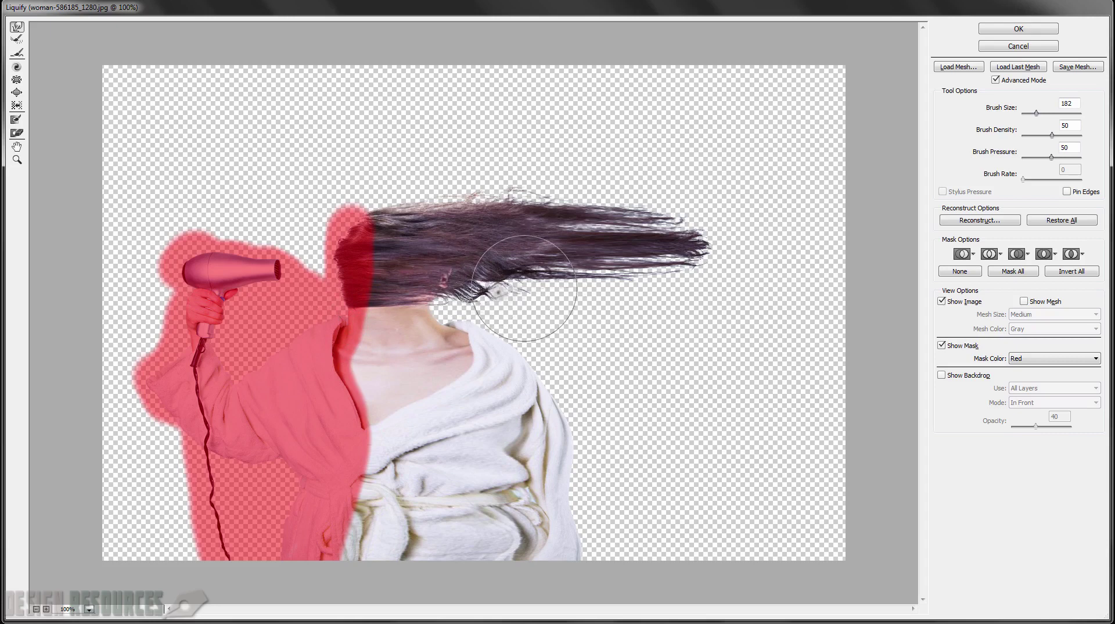
{"action": "mouse_move", "coordinate": [370, 475]}
{"action": "left_mouse_down"}
{"action": "mouse_move", "coordinate": [483, 565]}
{"action": "mouse_move", "coordinate": [594, 575]}
{"action": "mouse_move", "coordinate": [555, 516]}
{"action": "mouse_move", "coordinate": [554, 489]}
{"action": "mouse_move", "coordinate": [512, 482]}
{"action": "mouse_move", "coordinate": [547, 439]}
{"action": "mouse_move", "coordinate": [525, 395]}
{"action": "mouse_move", "coordinate": [554, 371]}
{"action": "mouse_move", "coordinate": [510, 358]}
{"action": "mouse_move", "coordinate": [532, 353]}
{"action": "mouse_move", "coordinate": [563, 482]}
{"action": "mouse_move", "coordinate": [571, 552]}
{"action": "left_mouse_up"}
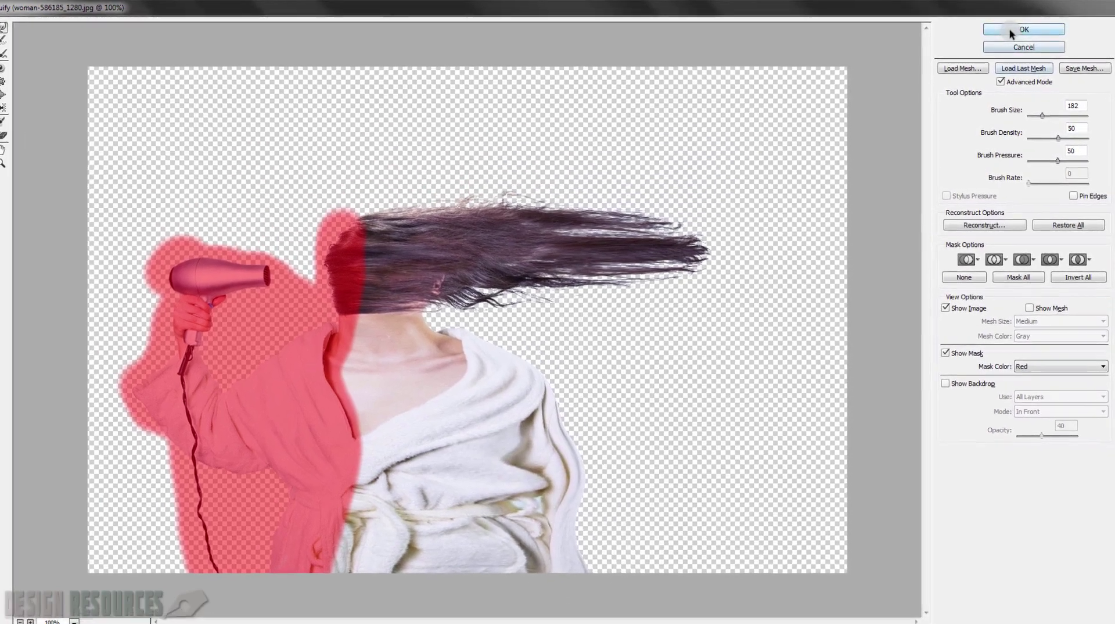
{"action": "left_click", "coordinate": [1014, 27]}
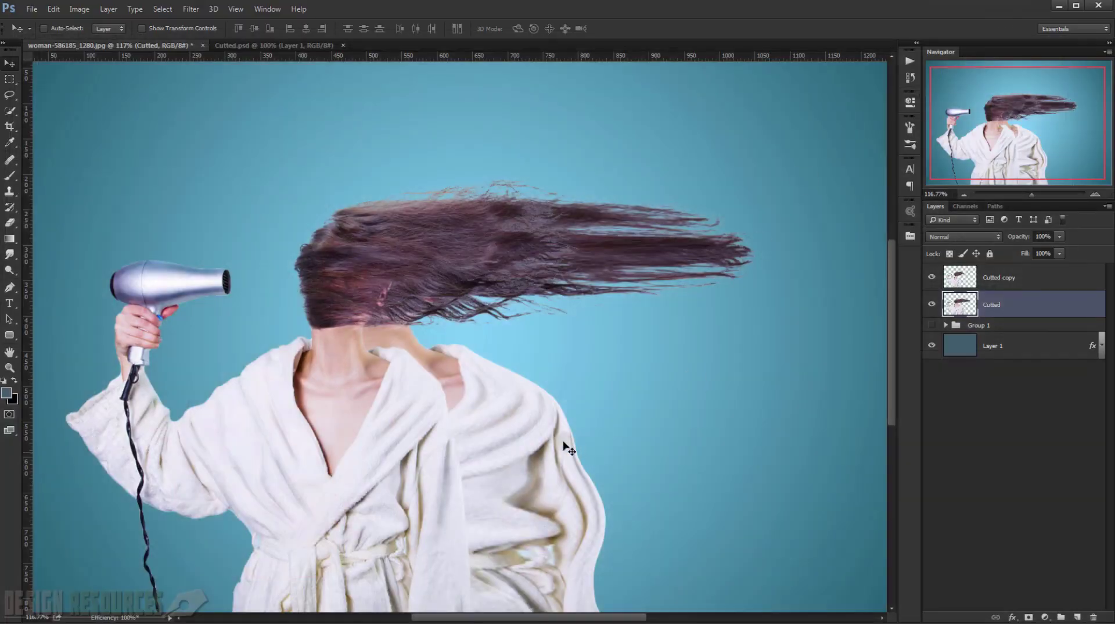
- Add a black layer mask to the Cutted layer and a white layer mask to the Cutted copy layer
{"action": "scroll", "coordinate": [556, 436], "scroll_direction": "up", "scroll_amount": 4}
{"action": "left_click_drag", "start_coordinate": [438, 433], "coordinate": [502, 348]}
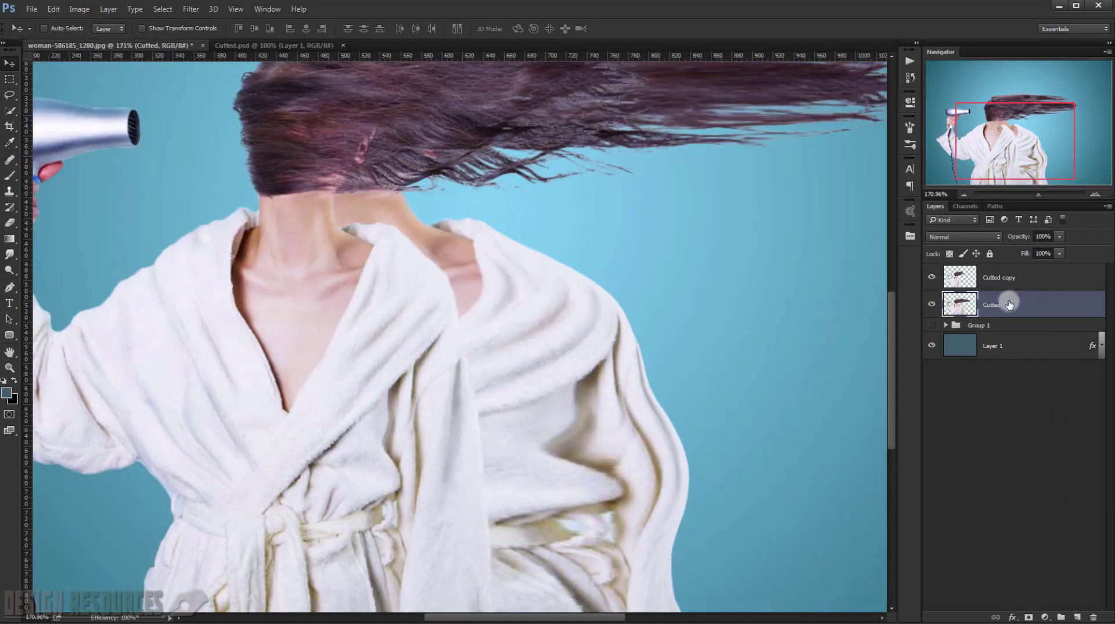
{"action": "left_click", "coordinate": [1031, 618], "text": "alt"}
{"action": "left_click", "coordinate": [1031, 618]}
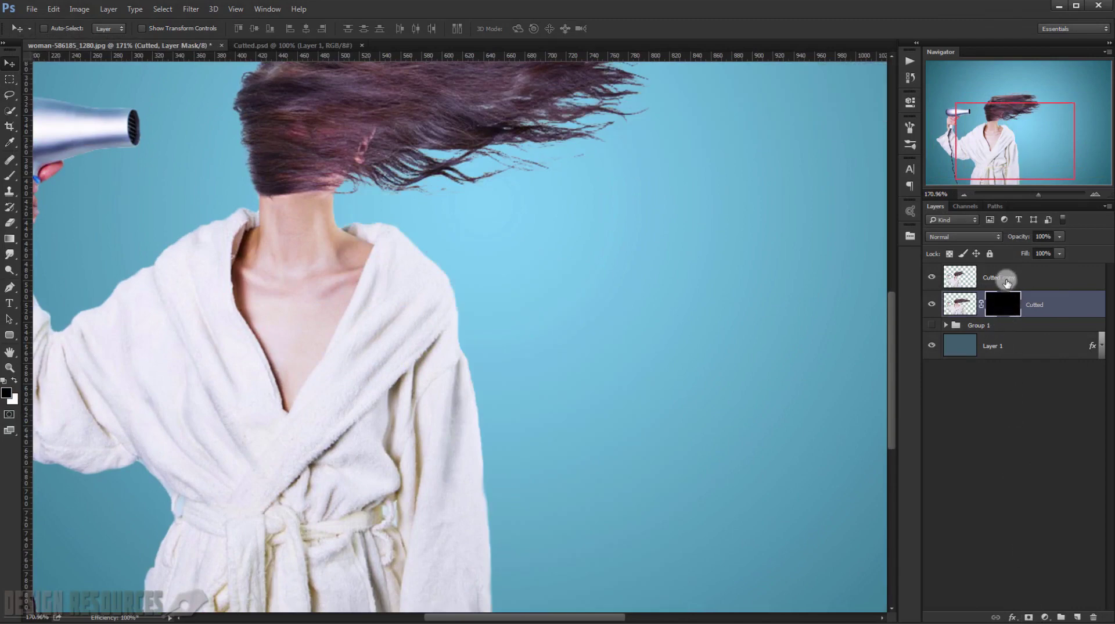
{"action": "left_click", "coordinate": [997, 282]}
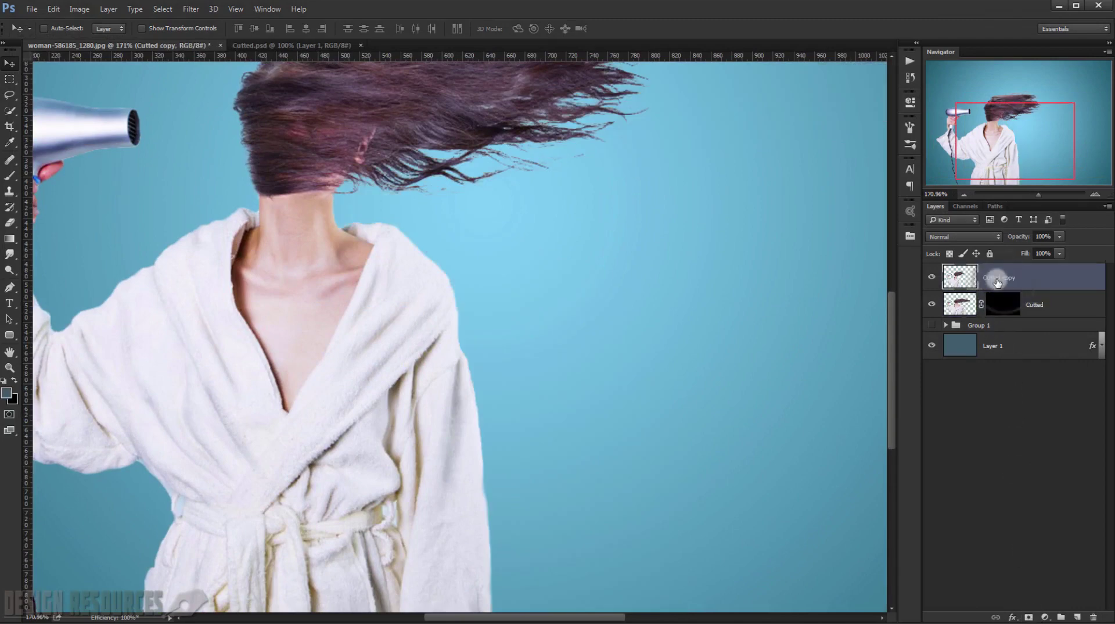
{"action": "left_click", "coordinate": [1028, 617]}
- Choose the 435 splatter brush, resize it to 230 px, and paint black on the Cutted copy mask over the shoulder and flying hair
{"action": "left_click_drag", "start_coordinate": [518, 367], "coordinate": [590, 389]}
{"action": "left_click", "coordinate": [9, 178]}
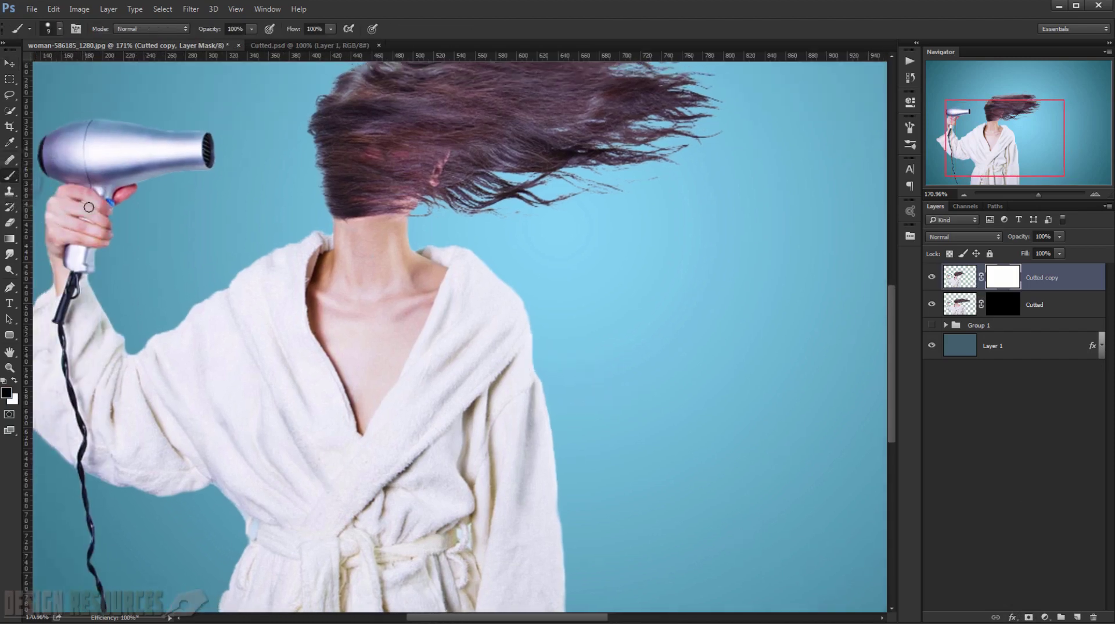
{"action": "left_click_drag", "start_coordinate": [446, 301], "coordinate": [454, 299]}
{"action": "right_click", "coordinate": [455, 300]}
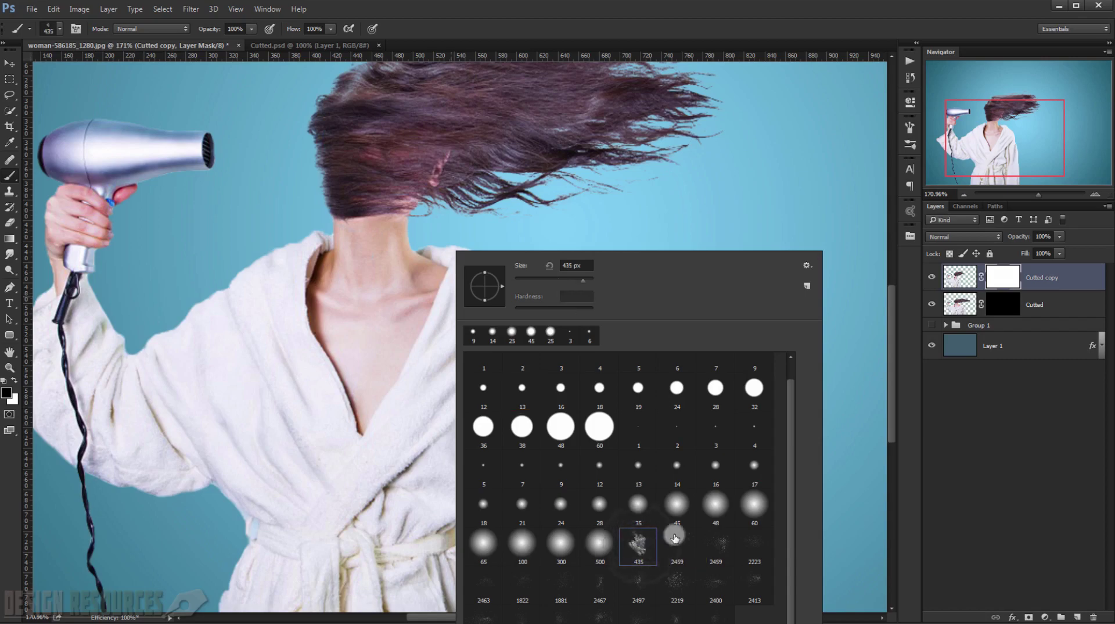
{"action": "left_click", "coordinate": [702, 16]}
{"action": "mouse_move", "coordinate": [665, 327]}
{"action": "left_mouse_down"}
{"action": "mouse_move", "coordinate": [589, 342]}
{"action": "mouse_move", "coordinate": [497, 311]}
{"action": "left_mouse_up"}
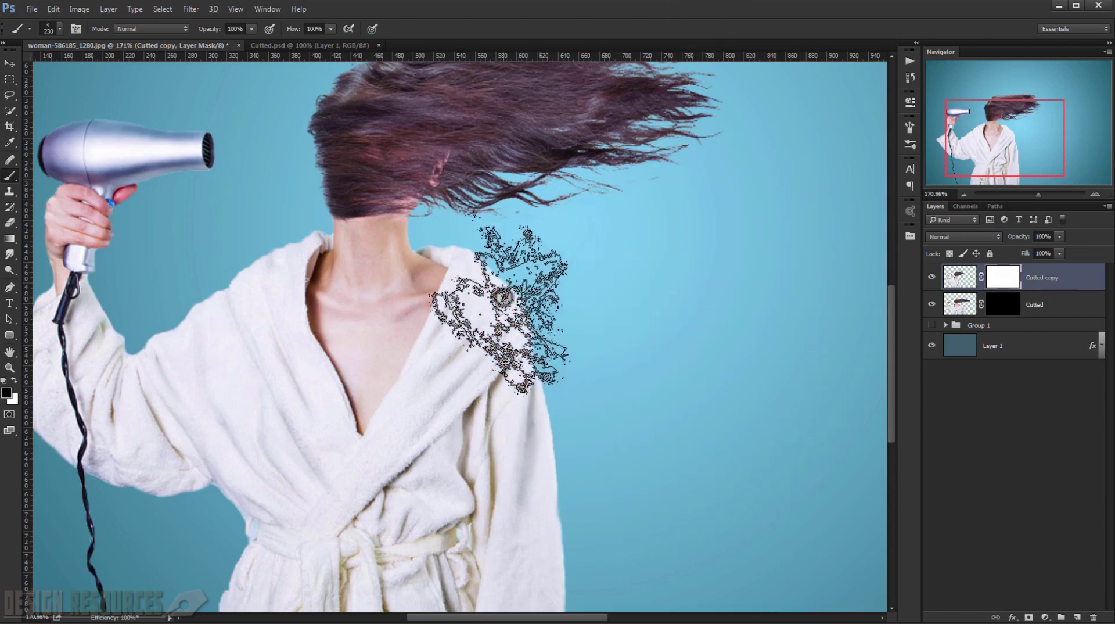
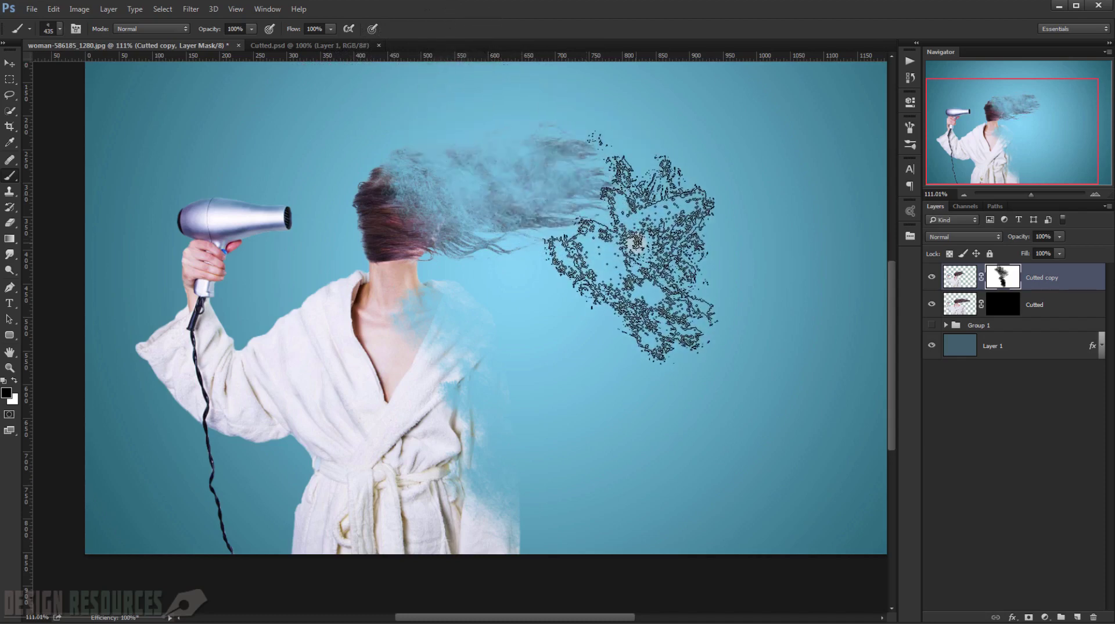
- Rotate the canvas view counterclockwise and mask out the remaining flying hair with the 435 px splatter brush
{"action": "key", "text": "r"}
{"action": "mouse_move", "coordinate": [622, 314]}
{"action": "left_mouse_down"}
{"action": "mouse_move", "coordinate": [629, 267]}
{"action": "mouse_move", "coordinate": [616, 243]}
{"action": "left_mouse_up"}
{"action": "key", "text": "b"}
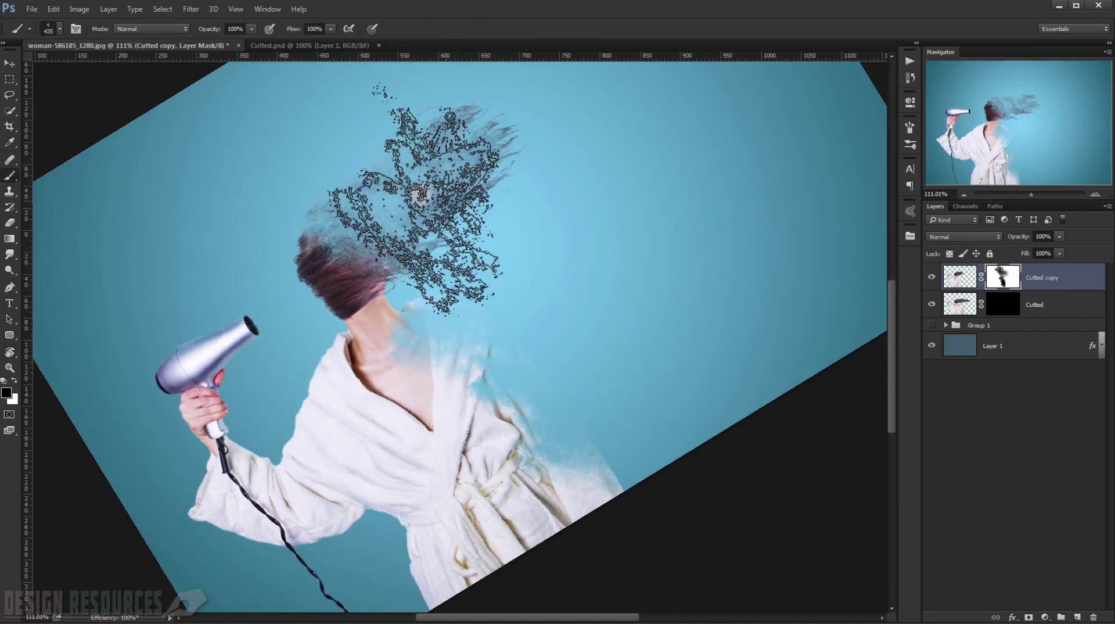
{"action": "left_click", "coordinate": [414, 201]}
{"action": "left_click", "coordinate": [405, 224]}
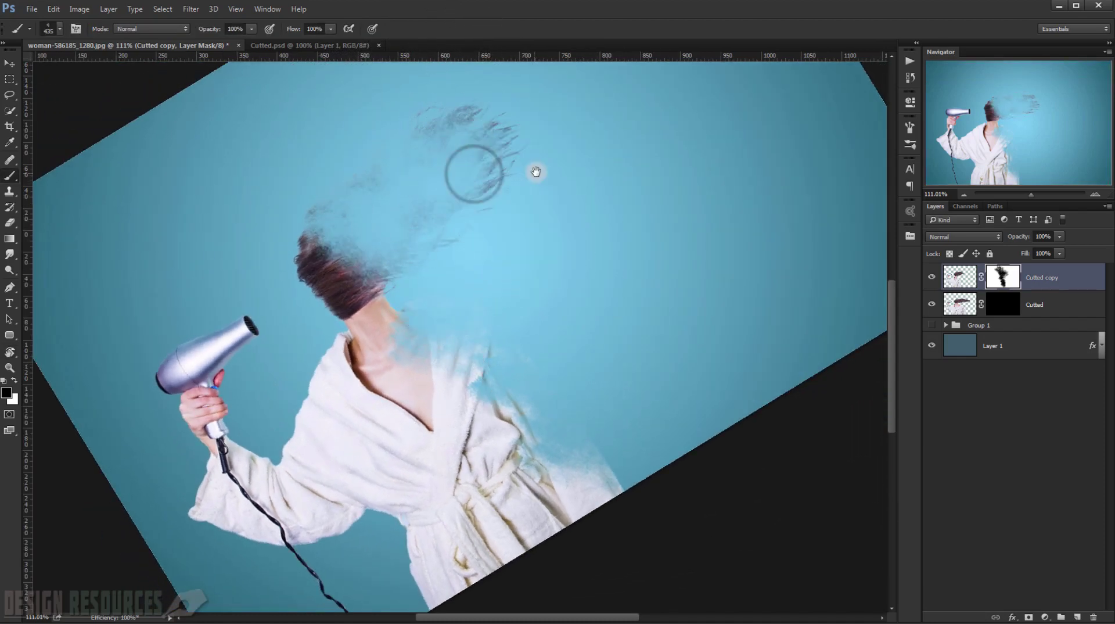
{"action": "left_click_drag", "start_coordinate": [533, 172], "coordinate": [511, 214]}
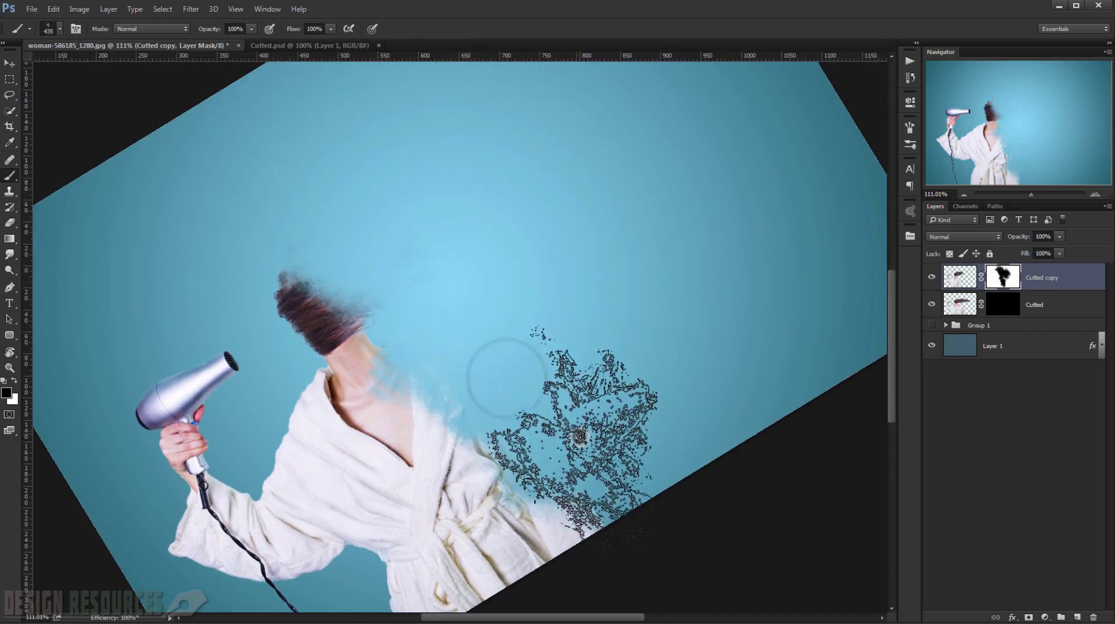
- Mask out more of the sleeve's outer edge with dabs of the 435 px splatter brush
{"action": "left_click", "coordinate": [524, 467]}
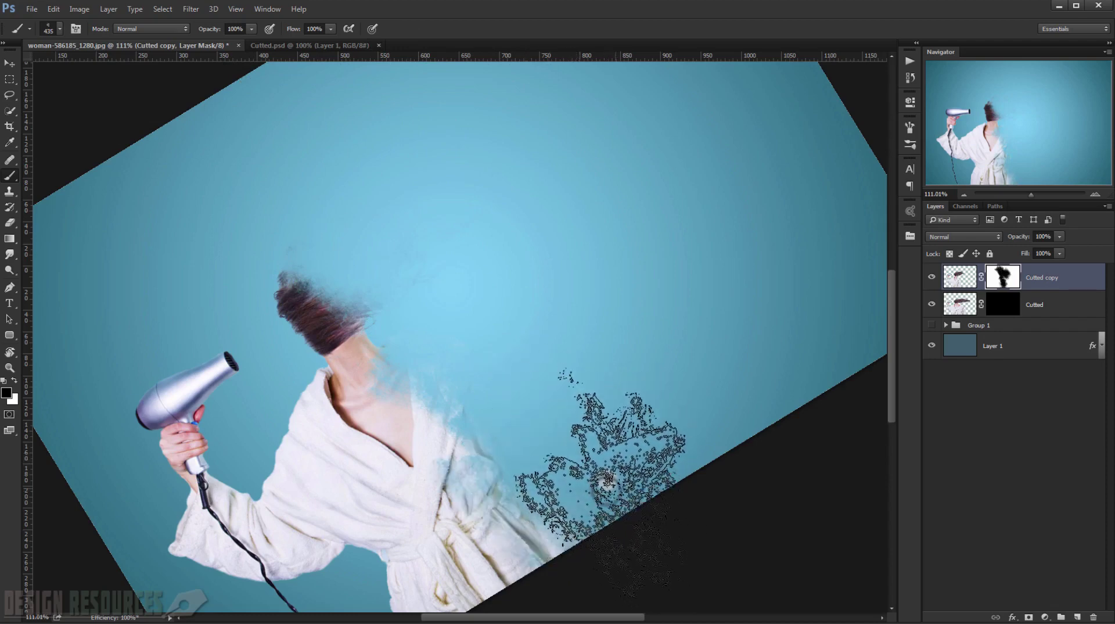
{"action": "left_click", "coordinate": [545, 484]}
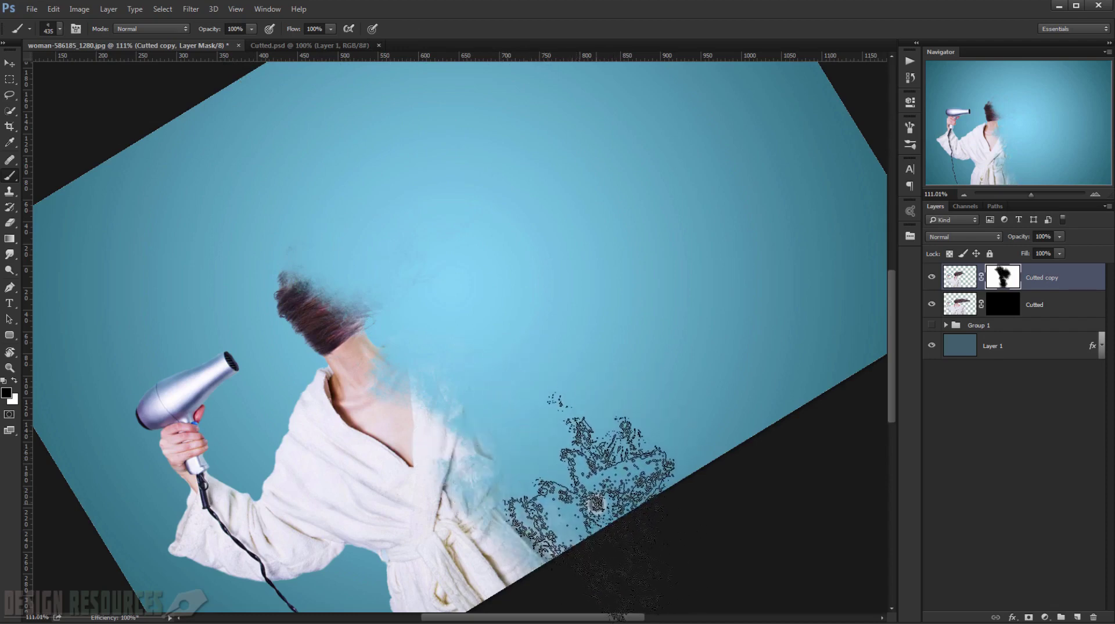
{"action": "scroll", "coordinate": [665, 449], "scroll_direction": "down", "scroll_amount": 4}
{"action": "scroll", "coordinate": [595, 382], "scroll_direction": "up", "scroll_amount": 5}
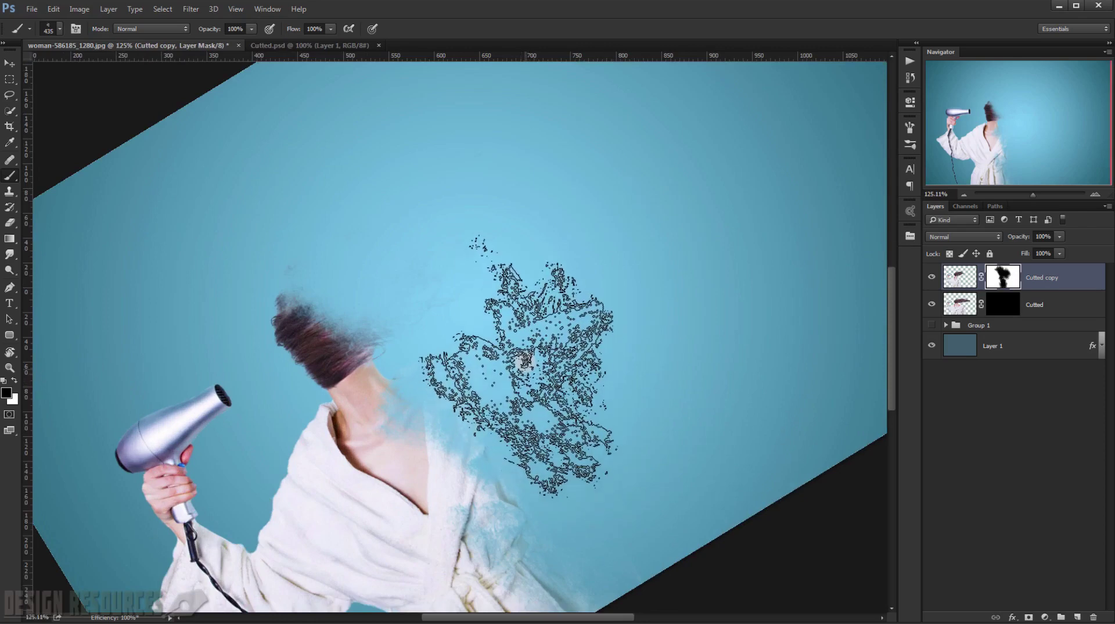
- Switch to the 2219 particle brush at 500 px and mask specks out of the robe's edge, undoing the unwanted stroke
{"action": "right_click", "coordinate": [529, 372]}
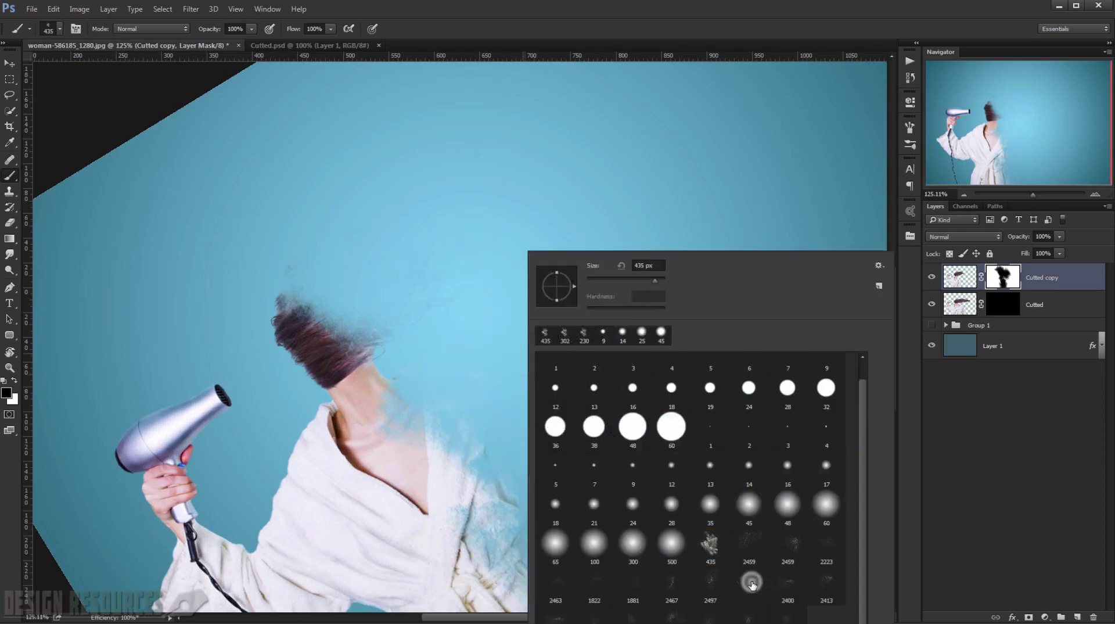
{"action": "left_click", "coordinate": [716, 12]}
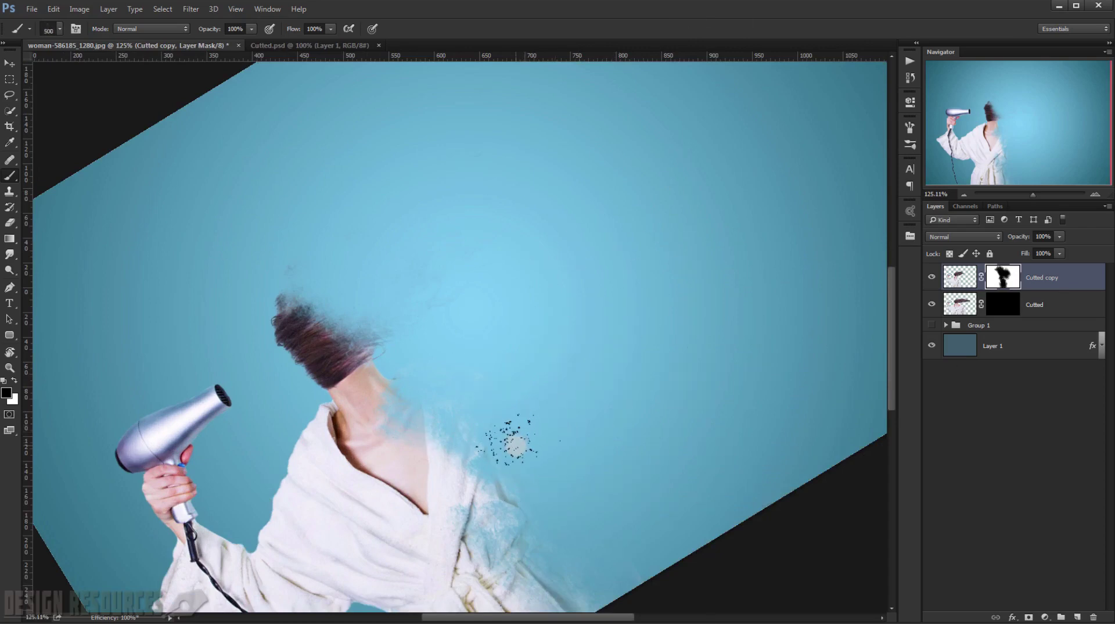
{"action": "left_click", "coordinate": [504, 446]}
{"action": "mouse_move", "coordinate": [504, 445]}
{"action": "left_mouse_down"}
{"action": "mouse_move", "coordinate": [596, 511]}
{"action": "mouse_move", "coordinate": [585, 523]}
{"action": "mouse_move", "coordinate": [629, 528]}
{"action": "left_mouse_up"}
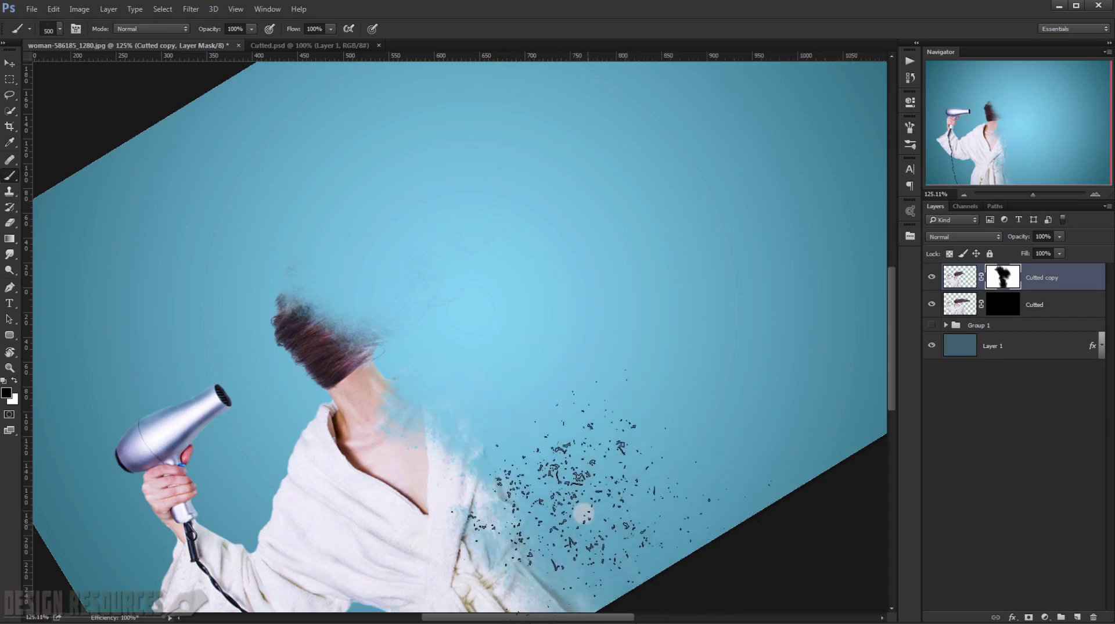
{"action": "mouse_move", "coordinate": [581, 515]}
{"action": "left_mouse_down"}
{"action": "mouse_move", "coordinate": [551, 511]}
{"action": "mouse_move", "coordinate": [535, 374]}
{"action": "mouse_move", "coordinate": [561, 409]}
{"action": "mouse_move", "coordinate": [512, 429]}
{"action": "left_mouse_up"}
{"action": "key", "text": "ctrl+z"}
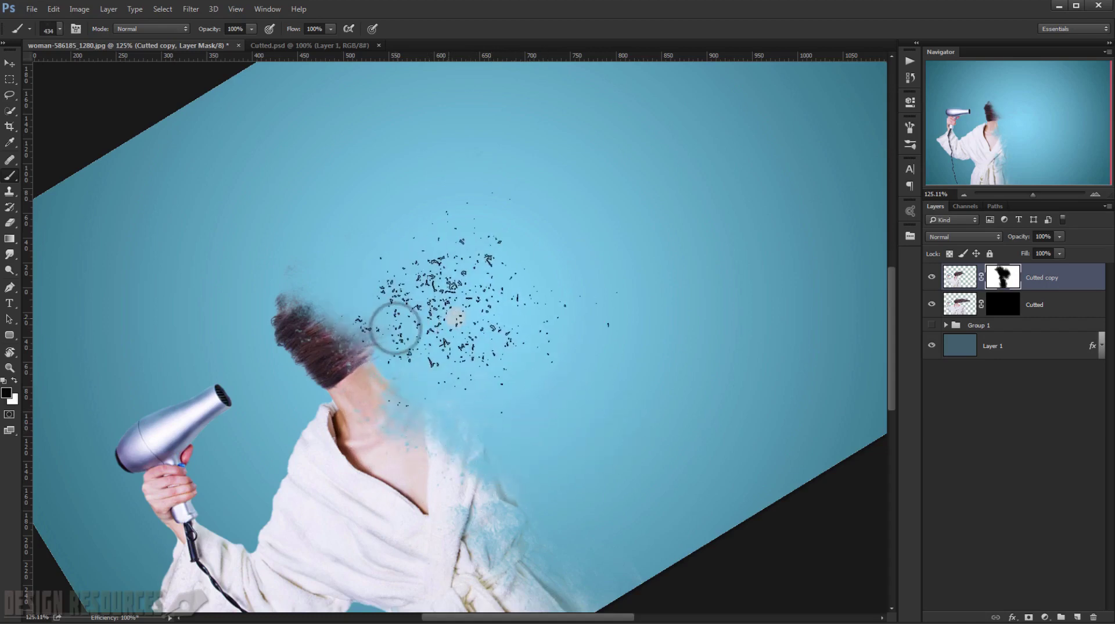
{"action": "scroll", "coordinate": [396, 326], "scroll_direction": "up", "scroll_amount": 3}
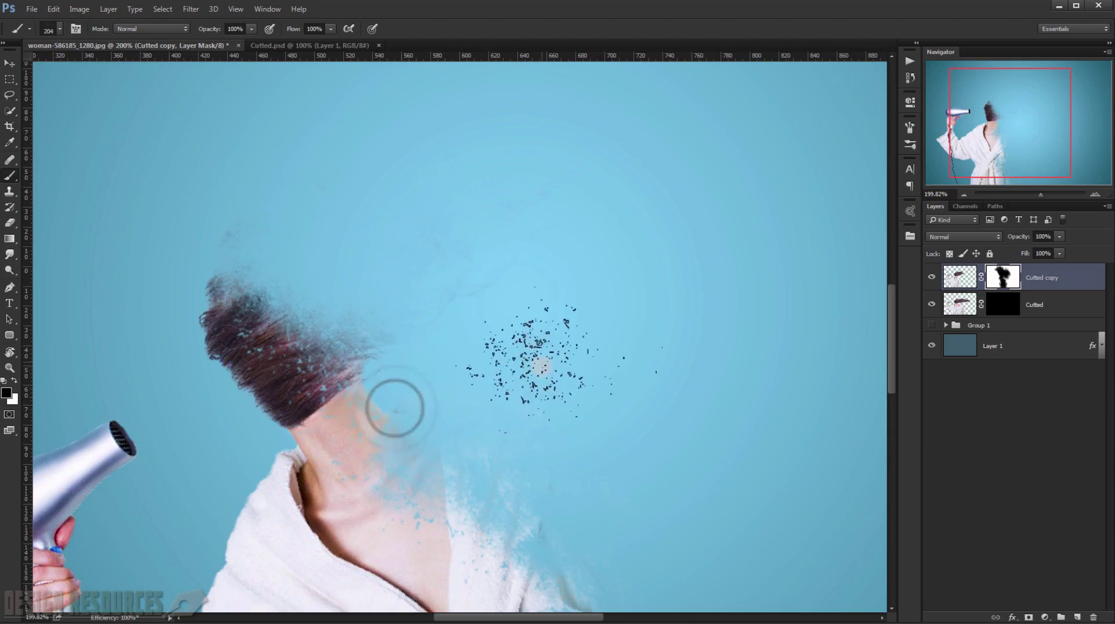
- Return to the 435 splatter brush, resize it to 165 px, and mask out the edge of the neck below the hair
{"action": "right_click", "coordinate": [538, 361]}
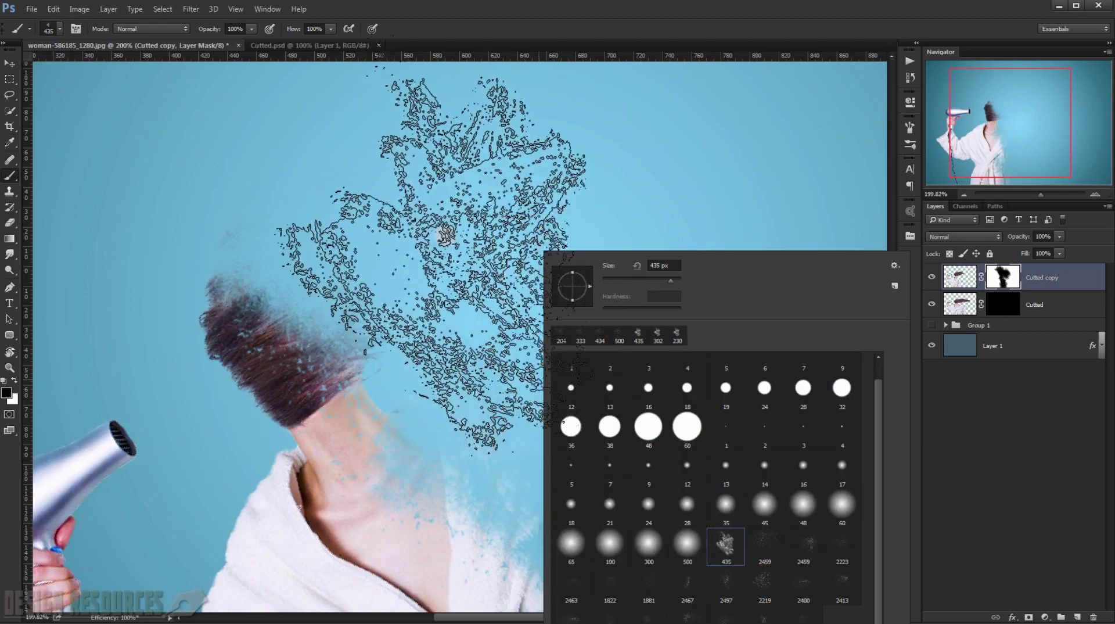
{"action": "left_click", "coordinate": [605, 54]}
{"action": "mouse_move", "coordinate": [497, 342]}
{"action": "left_mouse_down"}
{"action": "mouse_move", "coordinate": [410, 344]}
{"action": "mouse_move", "coordinate": [333, 364]}
{"action": "left_mouse_up"}
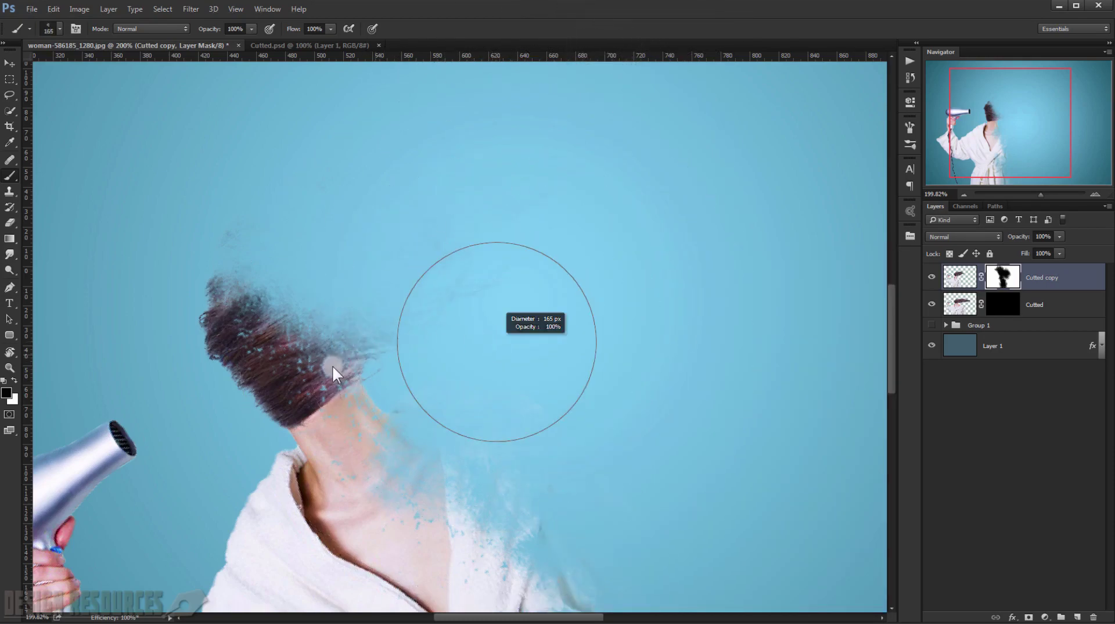
{"action": "left_click", "coordinate": [386, 405]}
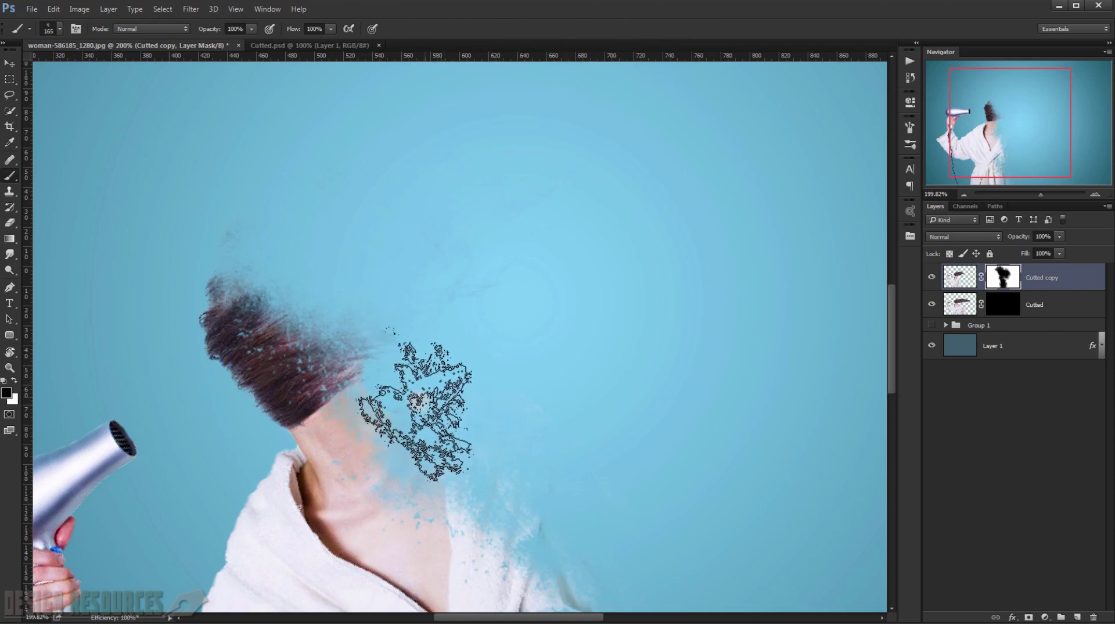
{"action": "left_click", "coordinate": [408, 401]}
- Hide and show the Cutted copy layer again to check the masked dispersion edge
{"action": "scroll", "coordinate": [544, 406], "scroll_direction": "down", "scroll_amount": 3}
{"action": "left_click_drag", "start_coordinate": [565, 443], "coordinate": [542, 383]}
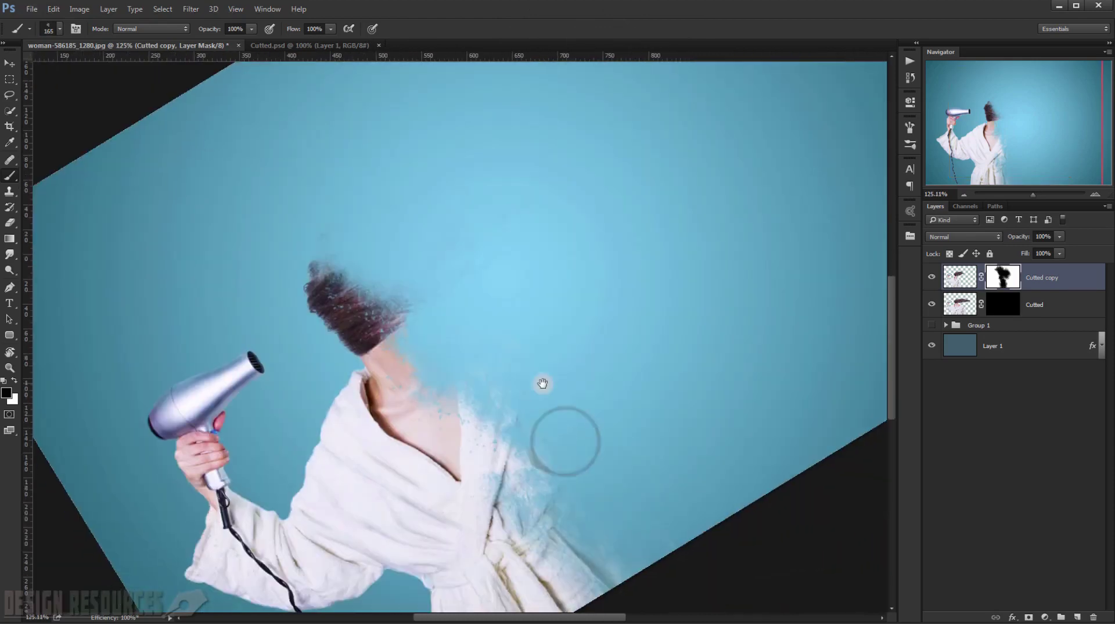
{"action": "scroll", "coordinate": [548, 413], "scroll_direction": "up", "scroll_amount": 1}
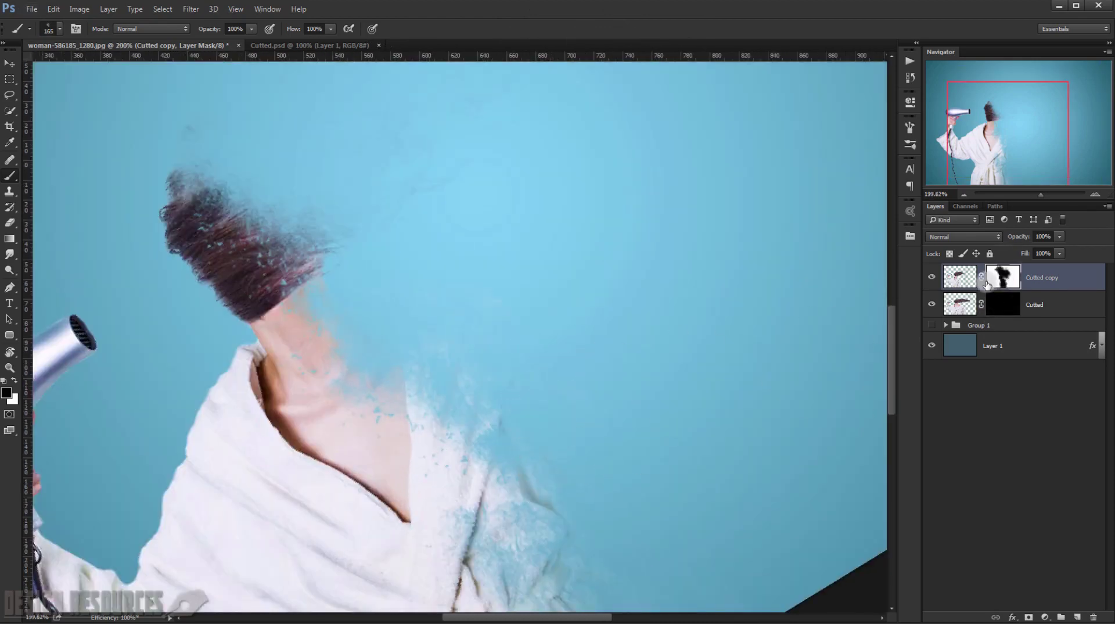
{"action": "left_click", "coordinate": [932, 278]}
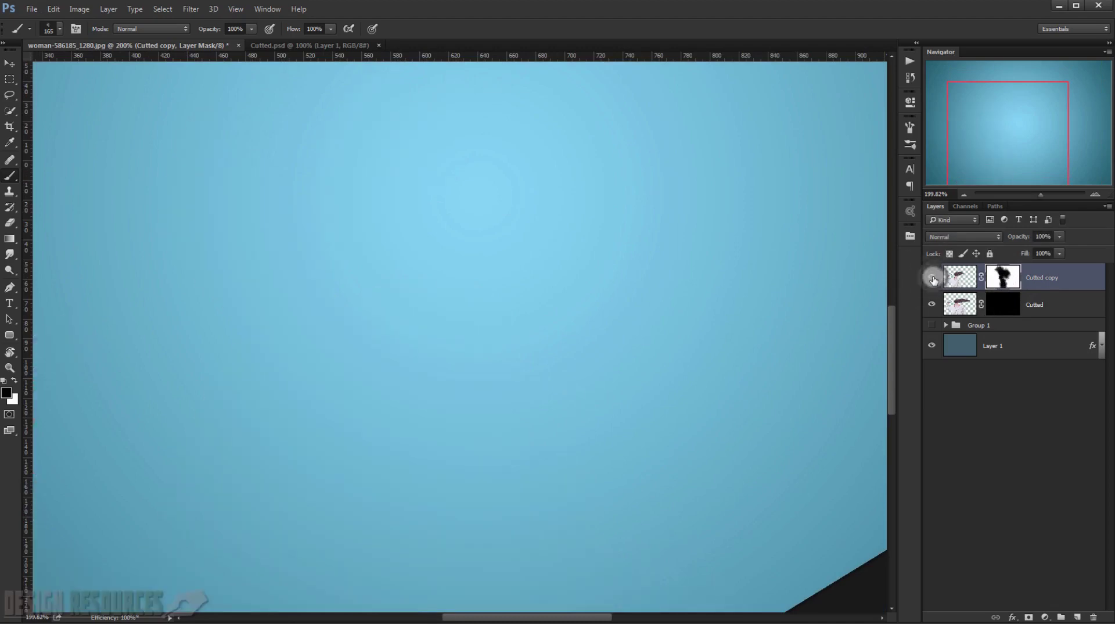
{"action": "left_click", "coordinate": [932, 279]}
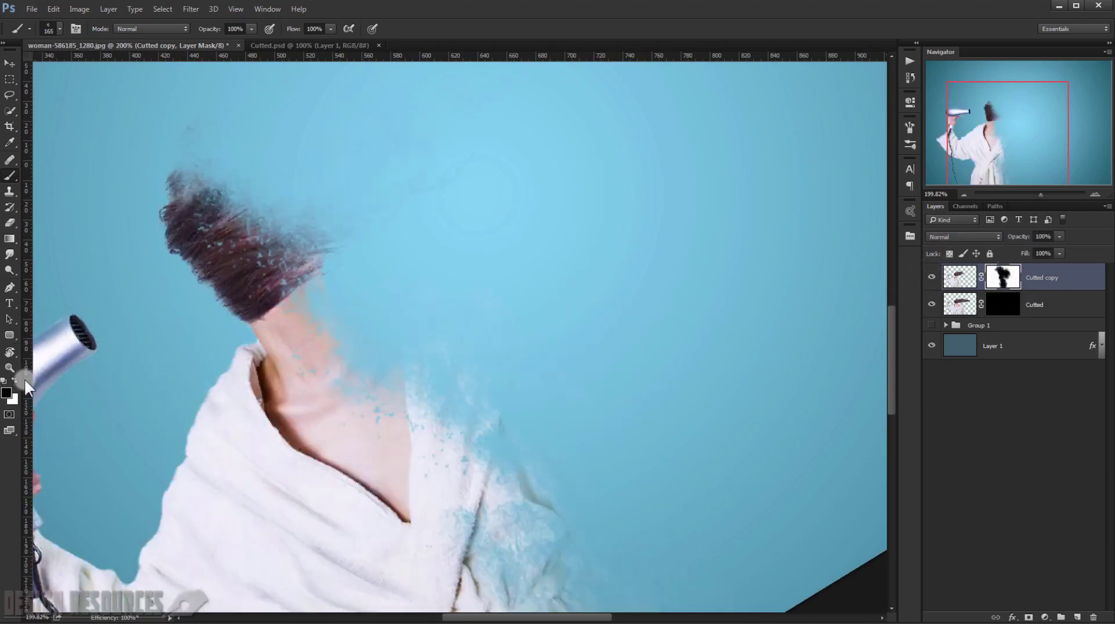
- With white as foreground, choose the 2482 px particle brush, reduce it to 400 and 290 px, and paint specks back beside the shoulder and hair
{"action": "right_click", "coordinate": [604, 395]}
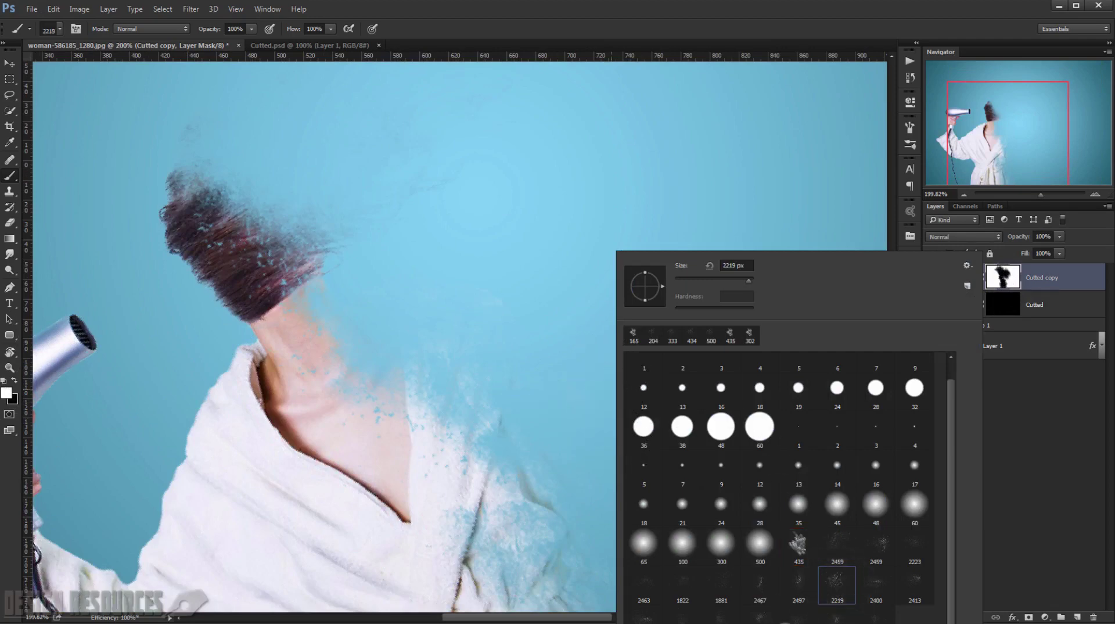
{"action": "left_click", "coordinate": [693, 23]}
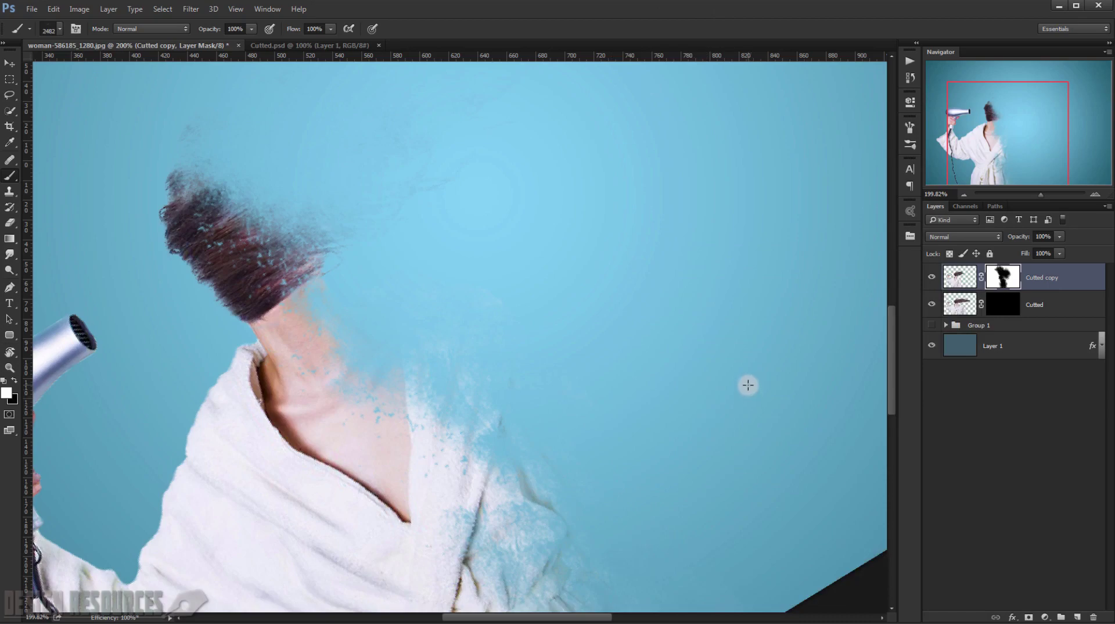
{"action": "key", "text": "bracketleft"}
{"action": "key", "text": "bracketleft"}
{"action": "key", "text": "bracketleft"}
{"action": "key", "text": "bracketleft"}
{"action": "key", "text": "bracketleft"}
{"action": "key", "text": "bracketleft"}
{"action": "key", "text": "bracketleft"}
{"action": "key", "text": "bracketleft"}
{"action": "key", "text": "bracketleft"}
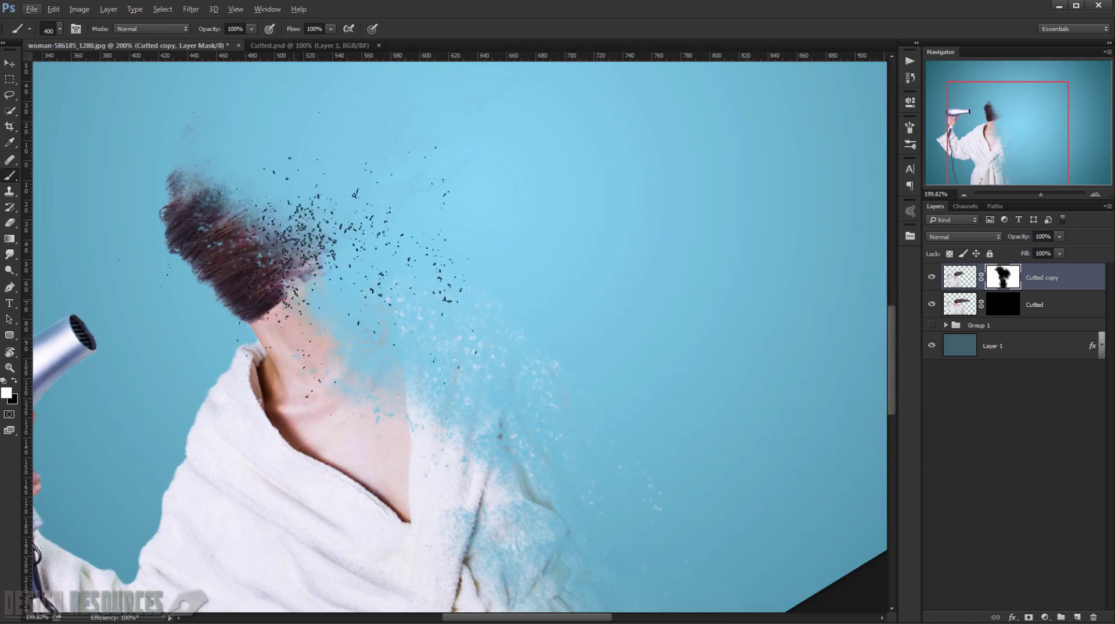
{"action": "left_click_drag", "start_coordinate": [295, 288], "coordinate": [300, 233]}
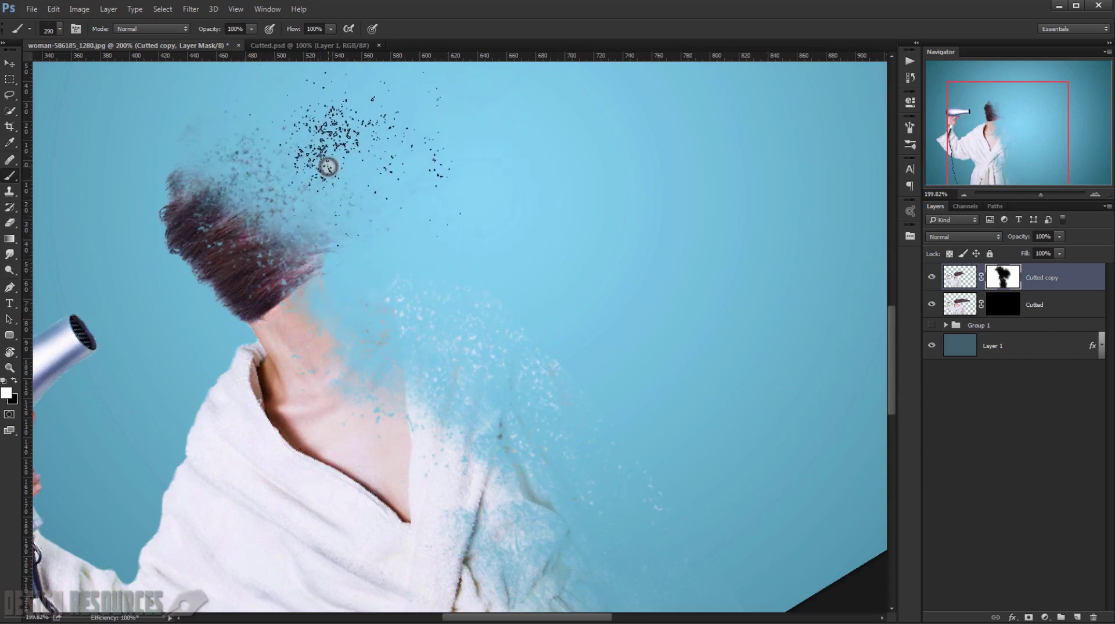
{"action": "scroll", "coordinate": [464, 221], "scroll_direction": "down", "scroll_amount": 3}
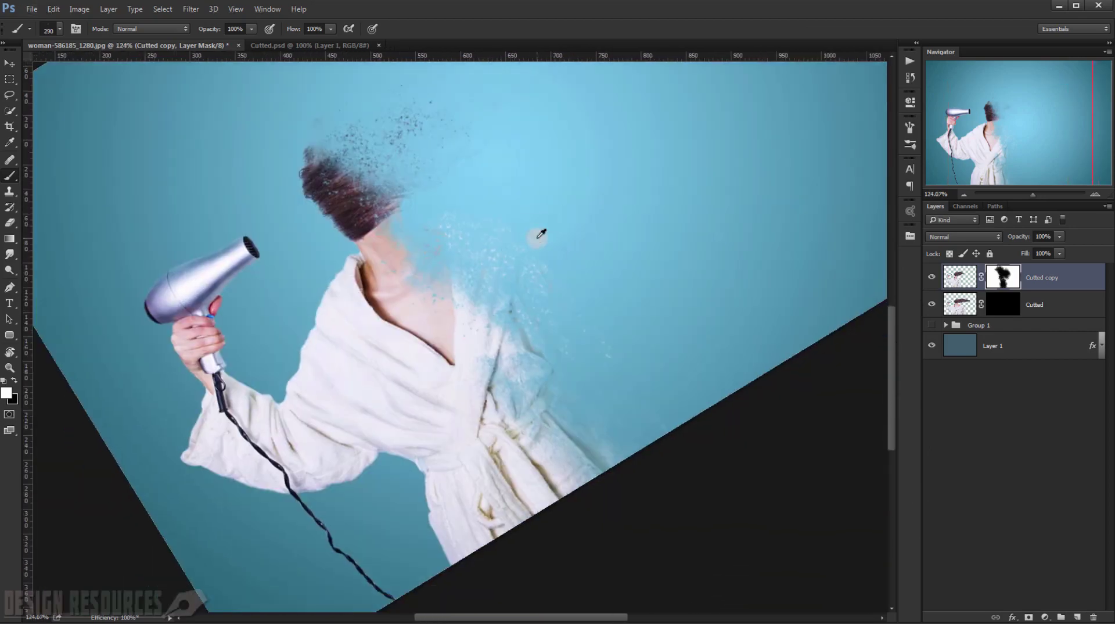
- Undo the last speck dab, choose the 435 splatter brush at 293 px, and paint the shoulder back with white on the Cutted copy mask
{"action": "scroll", "coordinate": [537, 237], "scroll_direction": "up", "scroll_amount": 3}
{"action": "left_click", "coordinate": [529, 245]}
{"action": "key", "text": "ctrl+z"}
{"action": "right_click", "coordinate": [527, 249]}
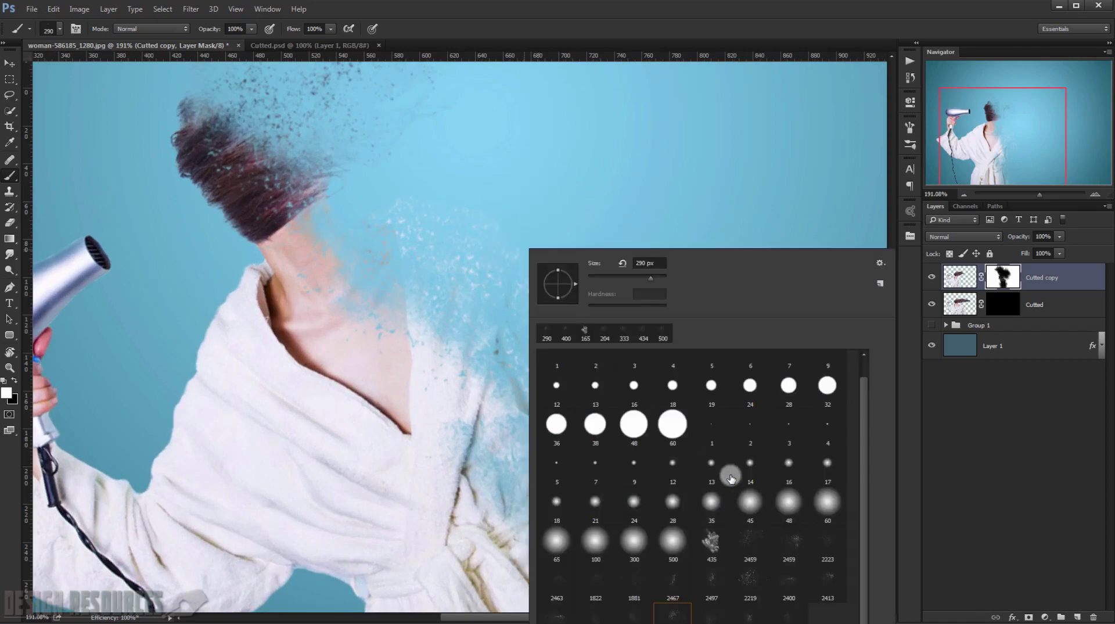
{"action": "left_click", "coordinate": [517, 266]}
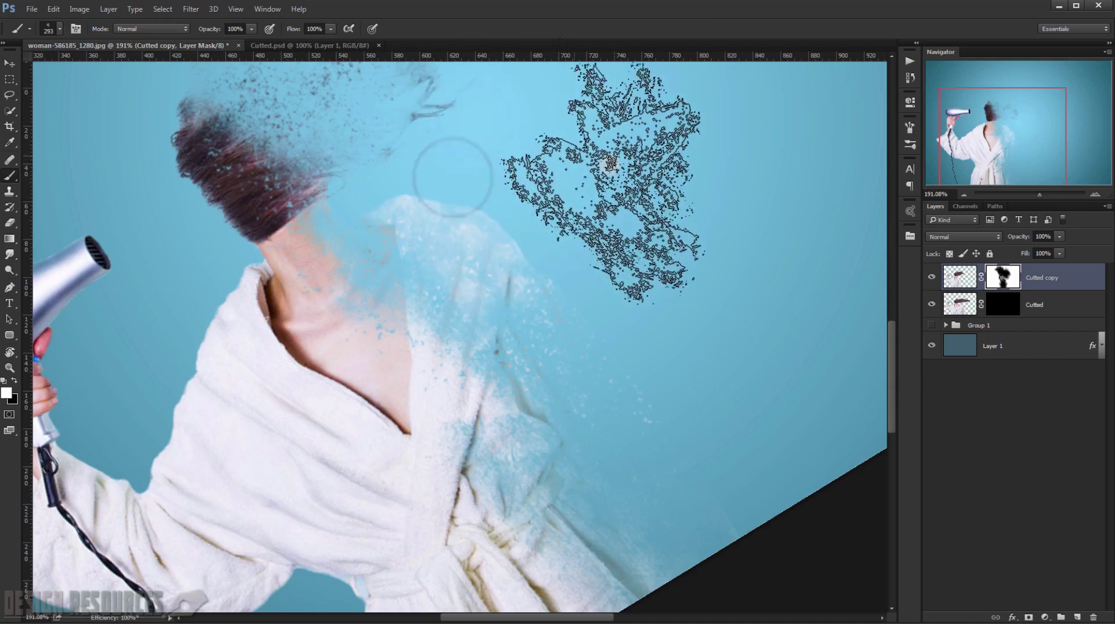
- With black as foreground, mask out the restored shoulder edge, then set the splatter brush to 75% opacity and 173 px
{"action": "key", "text": "x"}
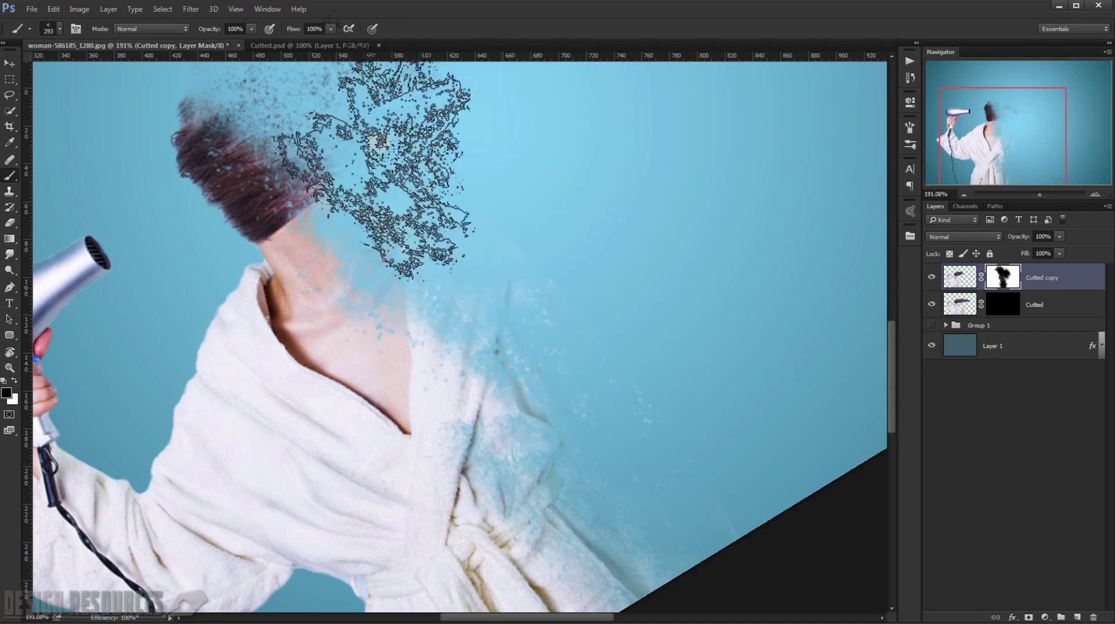
{"action": "scroll", "coordinate": [469, 352], "scroll_direction": "up", "scroll_amount": 5}
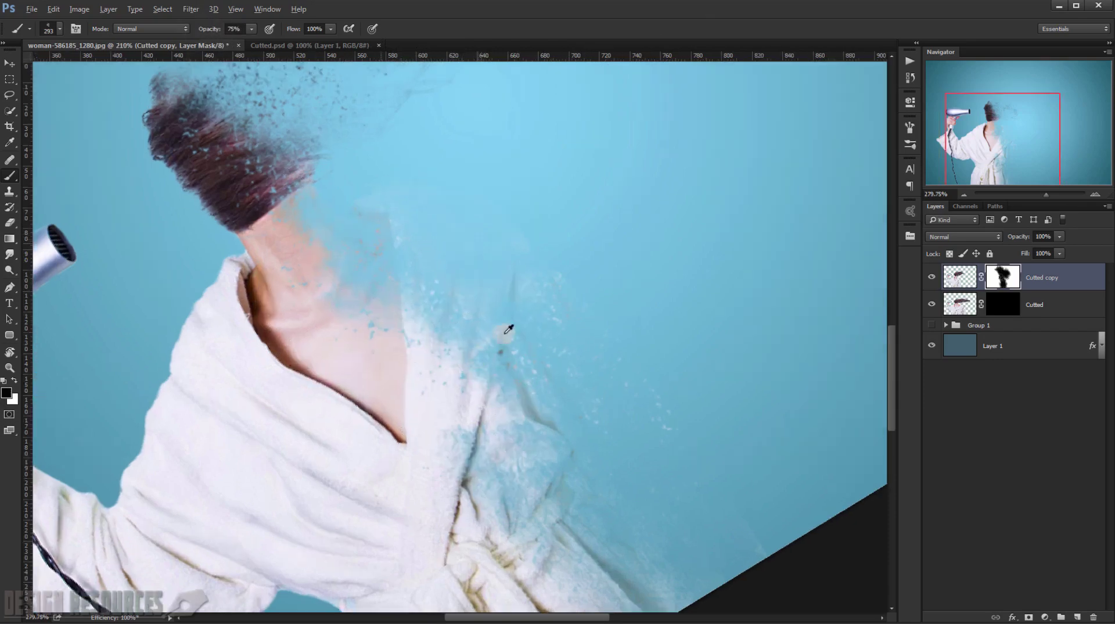
{"action": "left_click_drag", "start_coordinate": [530, 319], "coordinate": [423, 357]}
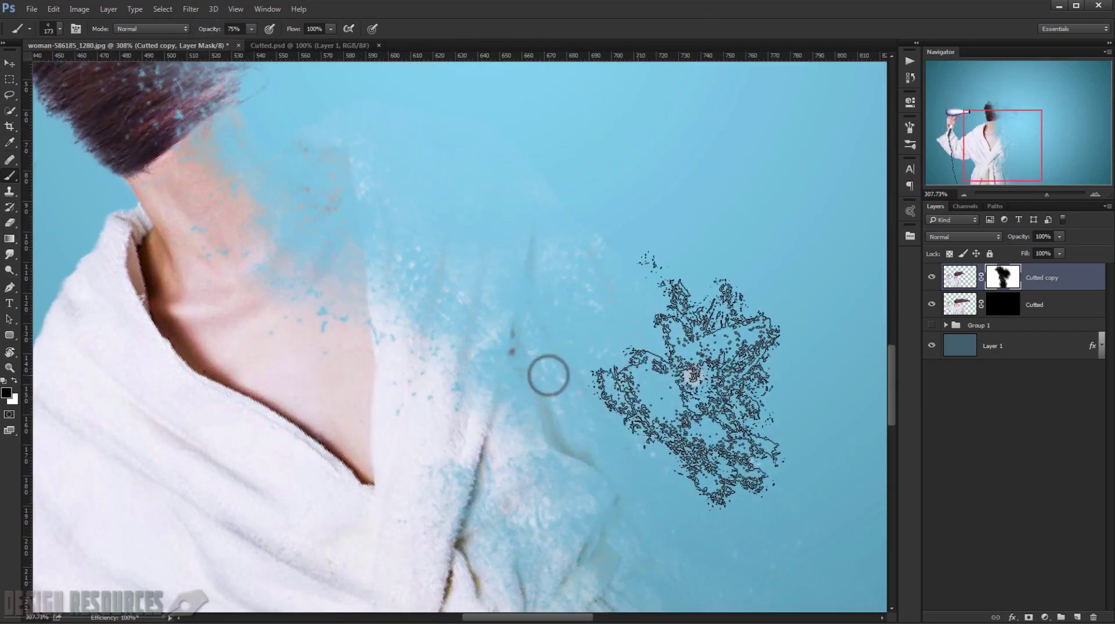
- Alternate white and black at 173 px to bring back the robe's sleeve folds and fade their outer edge
{"action": "key", "text": "x"}
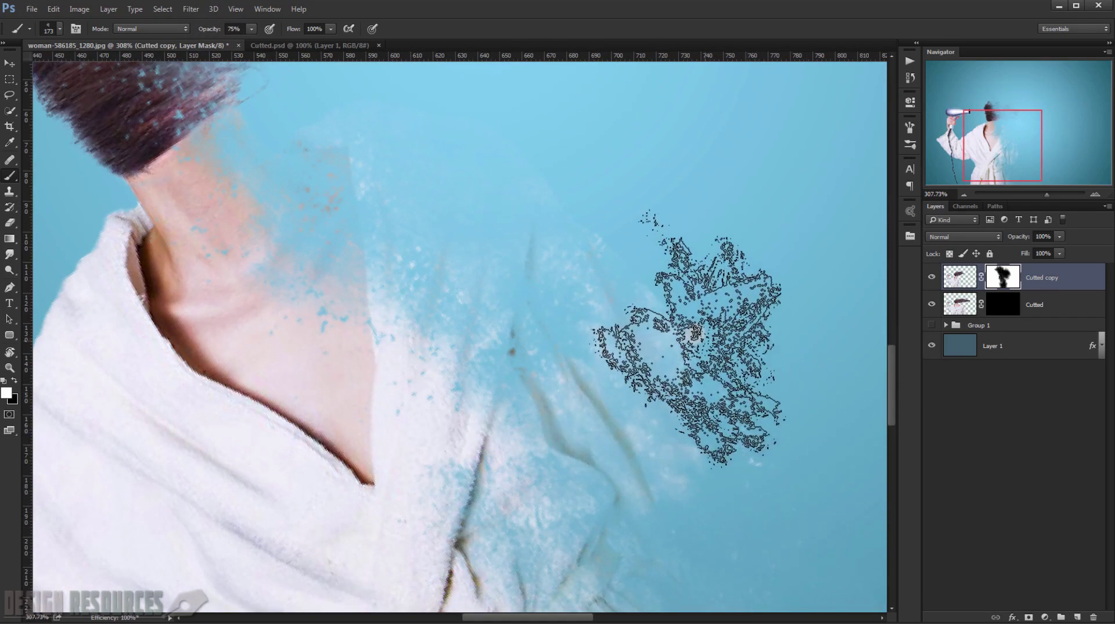
{"action": "key", "text": "x"}
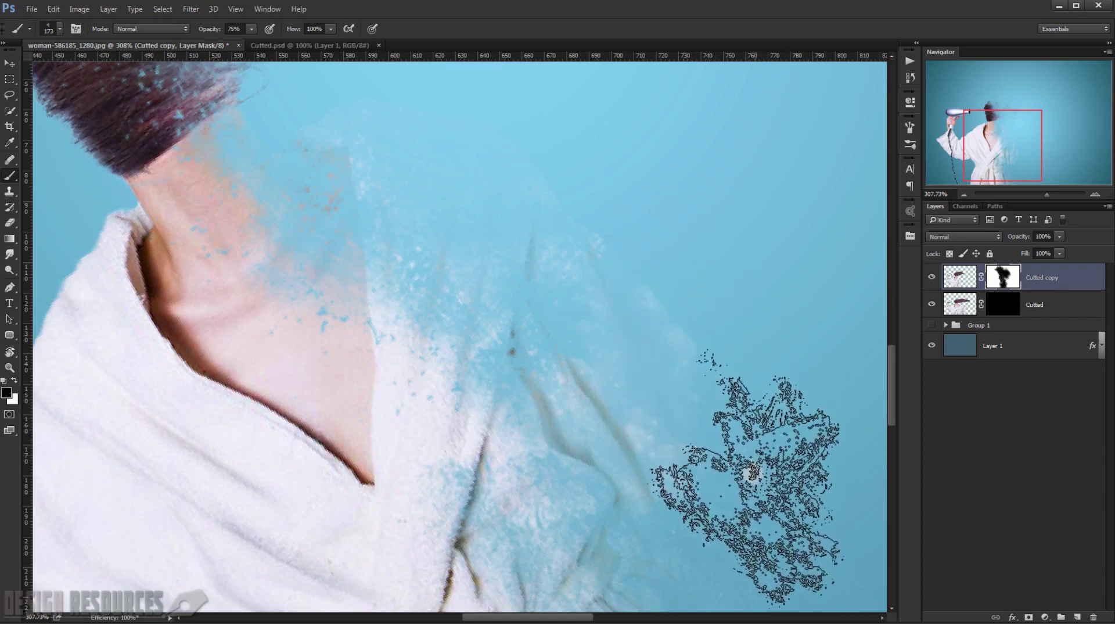
{"action": "left_click_drag", "start_coordinate": [673, 363], "coordinate": [653, 335]}
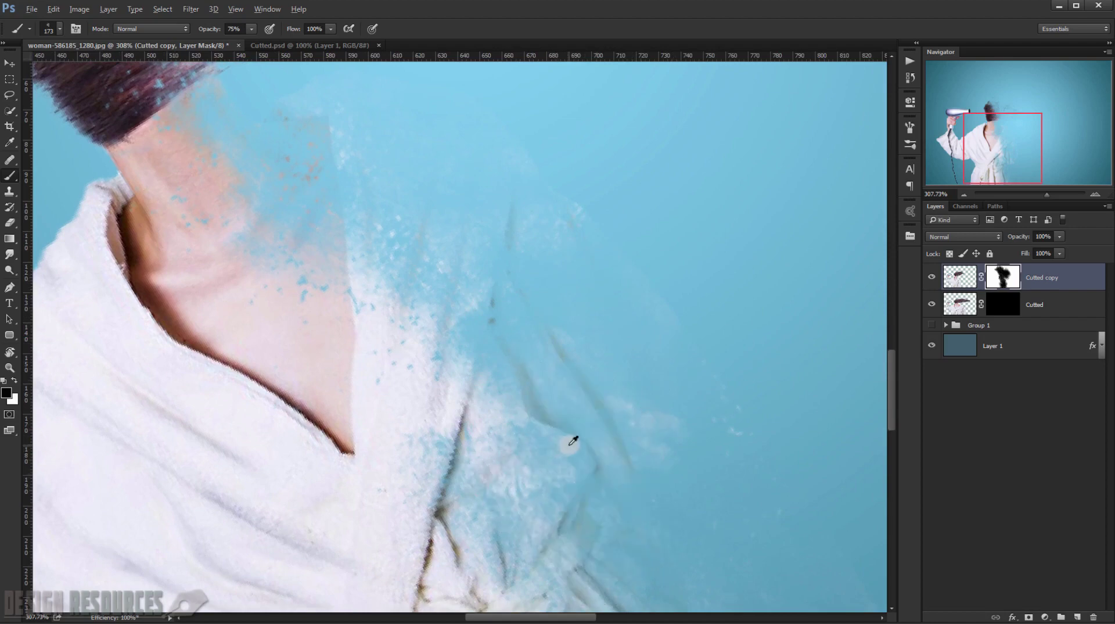
- Reduce the splatter brush to 87 px and refine the sleeve edge, painting folds back with white and masking them with black
{"action": "left_click_drag", "start_coordinate": [489, 451], "coordinate": [475, 454]}
{"action": "left_click", "coordinate": [523, 492]}
{"action": "key", "text": "x"}
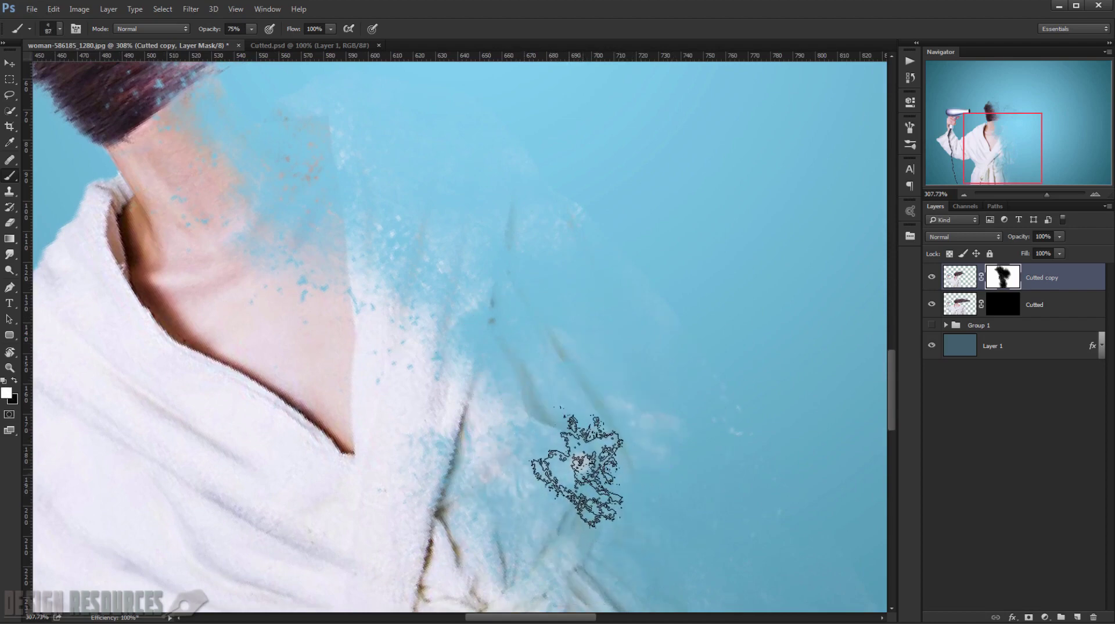
{"action": "key", "text": "x"}
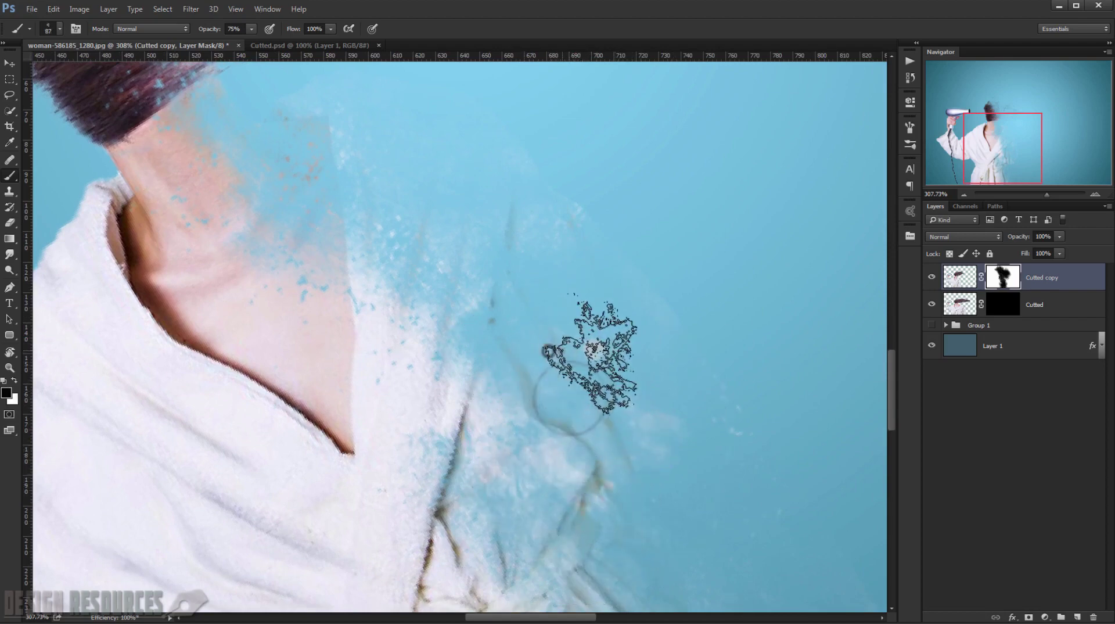
{"action": "mouse_move", "coordinate": [626, 421]}
{"action": "left_mouse_down"}
{"action": "mouse_move", "coordinate": [579, 480]}
{"action": "mouse_move", "coordinate": [574, 529]}
{"action": "mouse_move", "coordinate": [511, 522]}
{"action": "mouse_move", "coordinate": [614, 526]}
{"action": "mouse_move", "coordinate": [600, 445]}
{"action": "mouse_move", "coordinate": [561, 410]}
{"action": "left_mouse_up"}
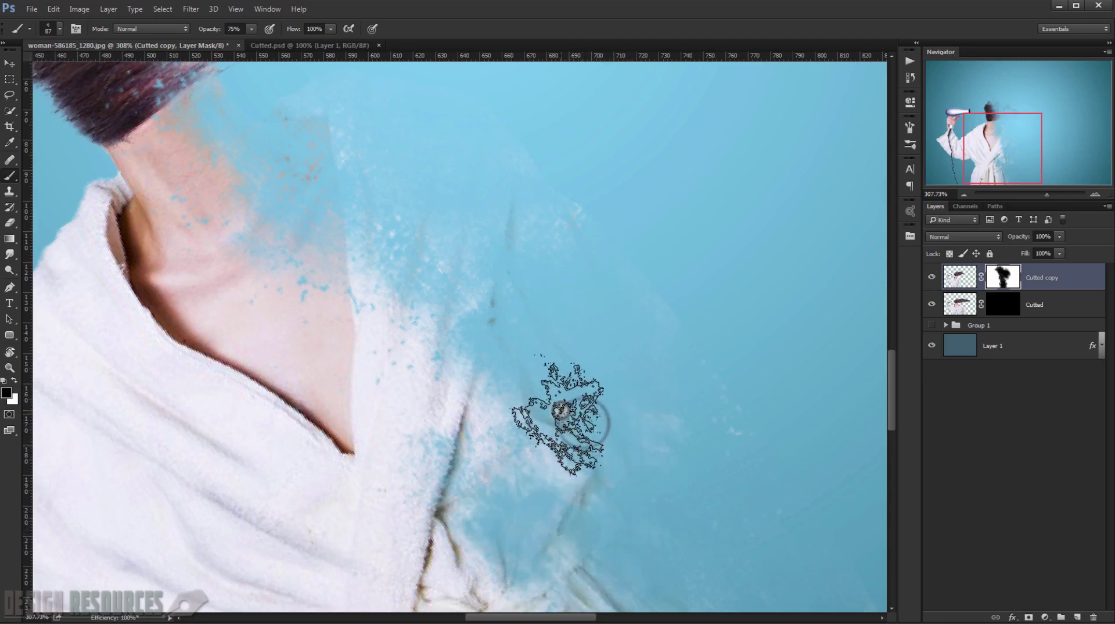
- Set the splatter brush to 132 px and 100% opacity, and mask stray edges along the robe's lower side and the neck
{"action": "scroll", "coordinate": [654, 452], "scroll_direction": "down", "scroll_amount": 9}
{"action": "scroll", "coordinate": [668, 449], "scroll_direction": "up", "scroll_amount": 4}
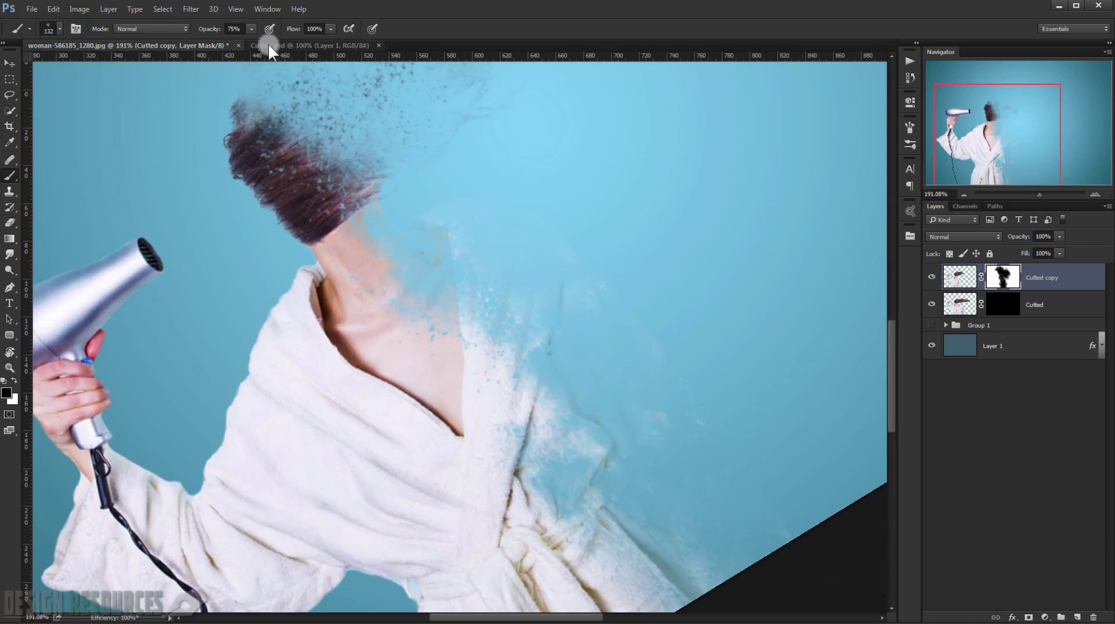
{"action": "mouse_move", "coordinate": [627, 359]}
{"action": "left_mouse_down"}
{"action": "mouse_move", "coordinate": [695, 330]}
{"action": "mouse_move", "coordinate": [634, 345]}
{"action": "mouse_move", "coordinate": [596, 366]}
{"action": "left_mouse_up"}
{"action": "right_click", "coordinate": [609, 534]}
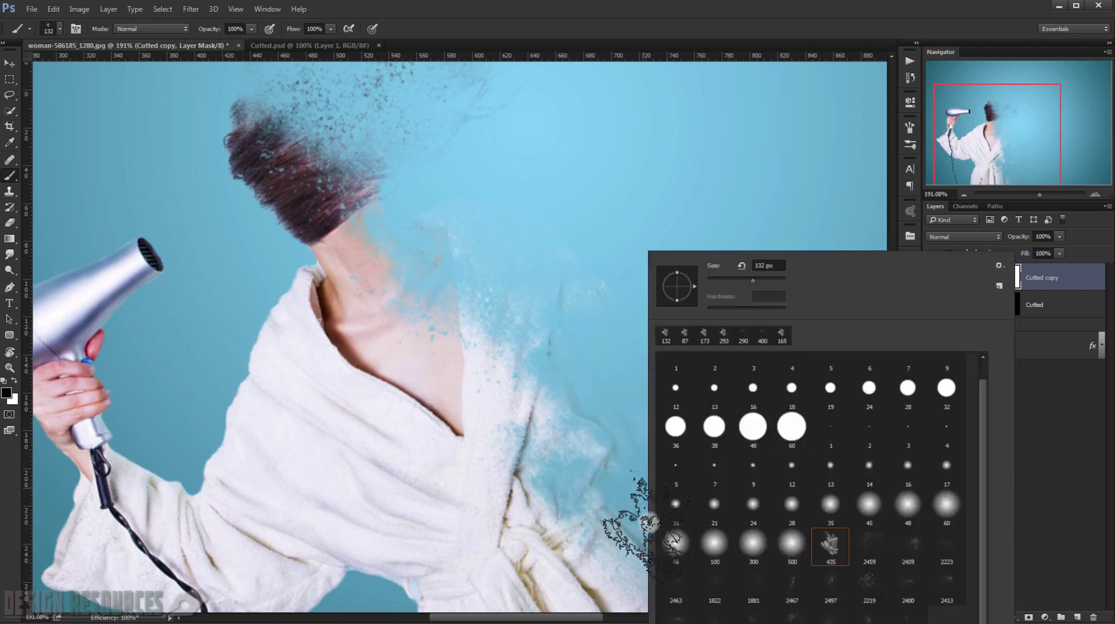
{"action": "key", "text": "Escape"}
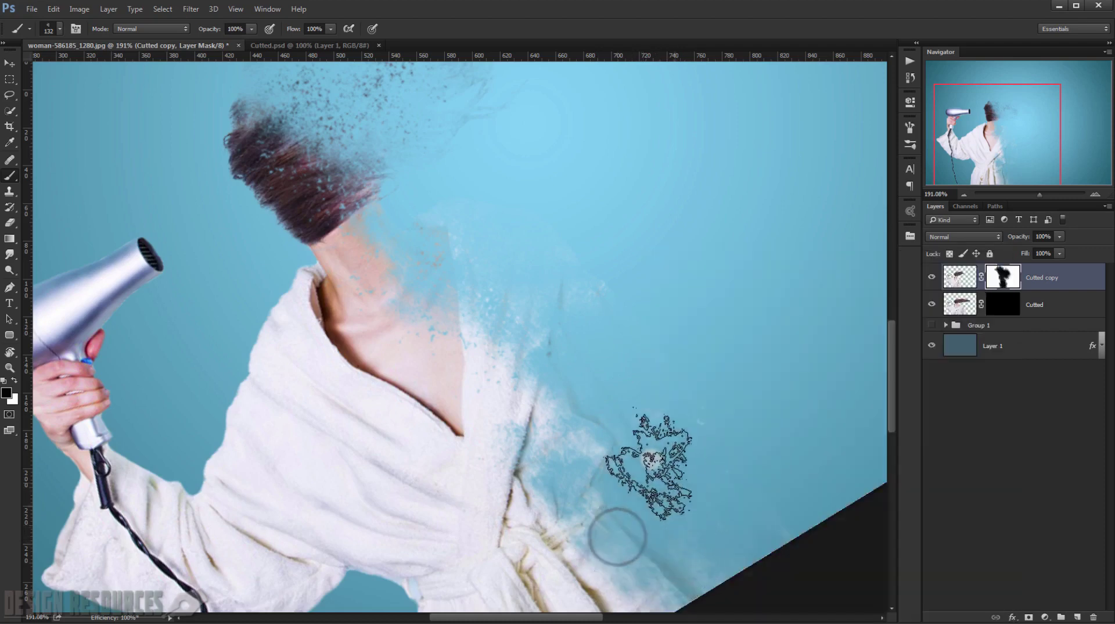
{"action": "left_click_drag", "start_coordinate": [411, 289], "coordinate": [428, 232]}
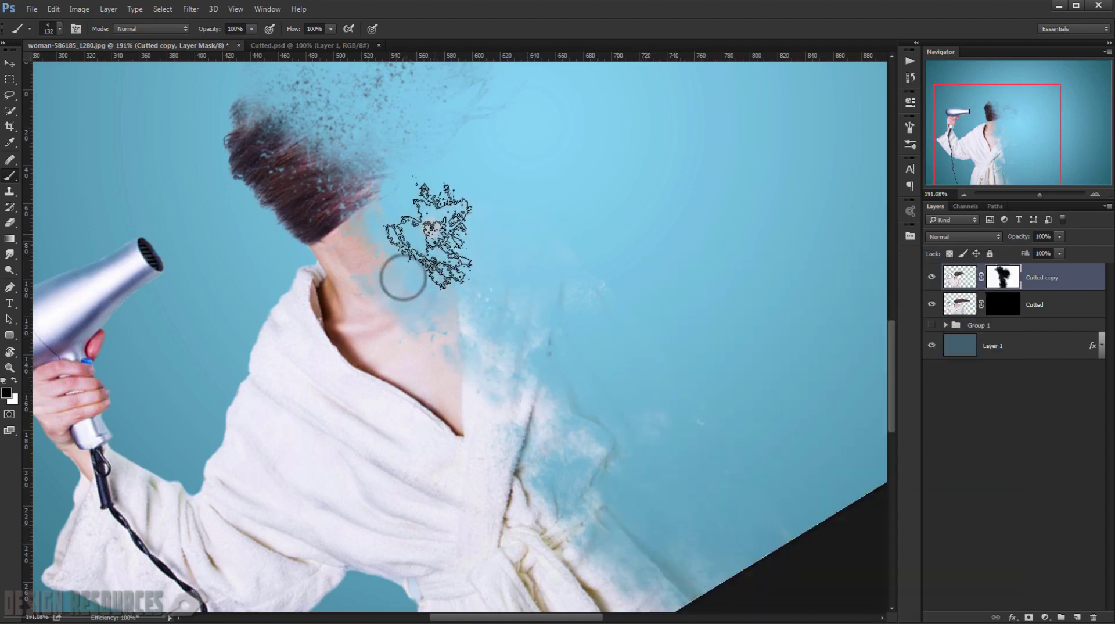
- Select the Cutted layer's mask, set the splatter brush to 154 px, and paint liquified robe fragments in with white beside the shoulder
{"action": "key", "text": "ctrl+0"}
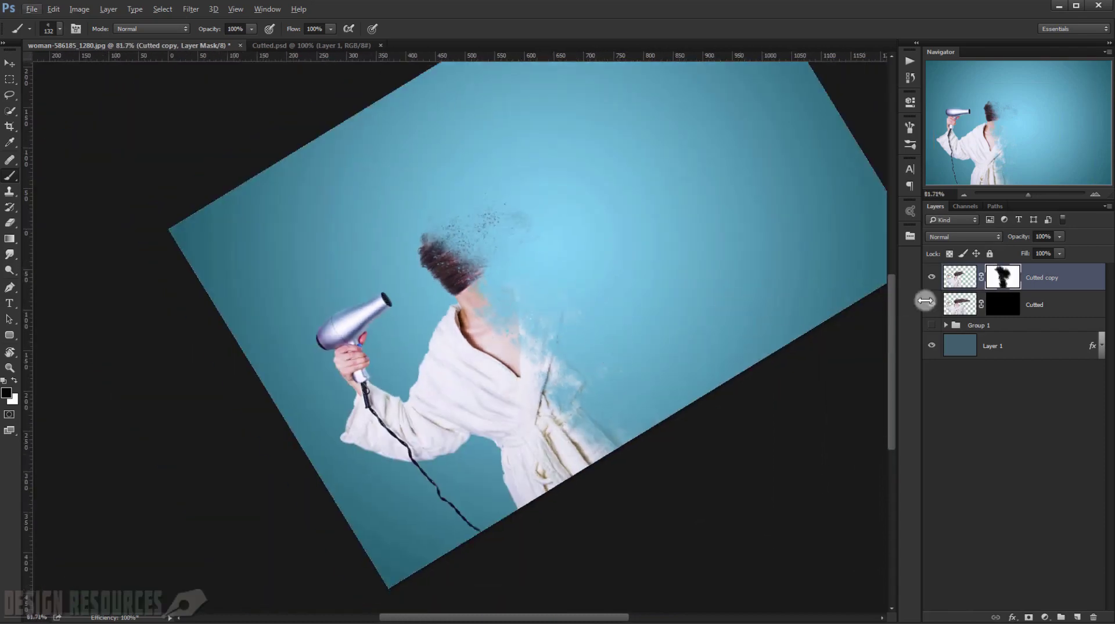
{"action": "left_click", "coordinate": [1011, 311]}
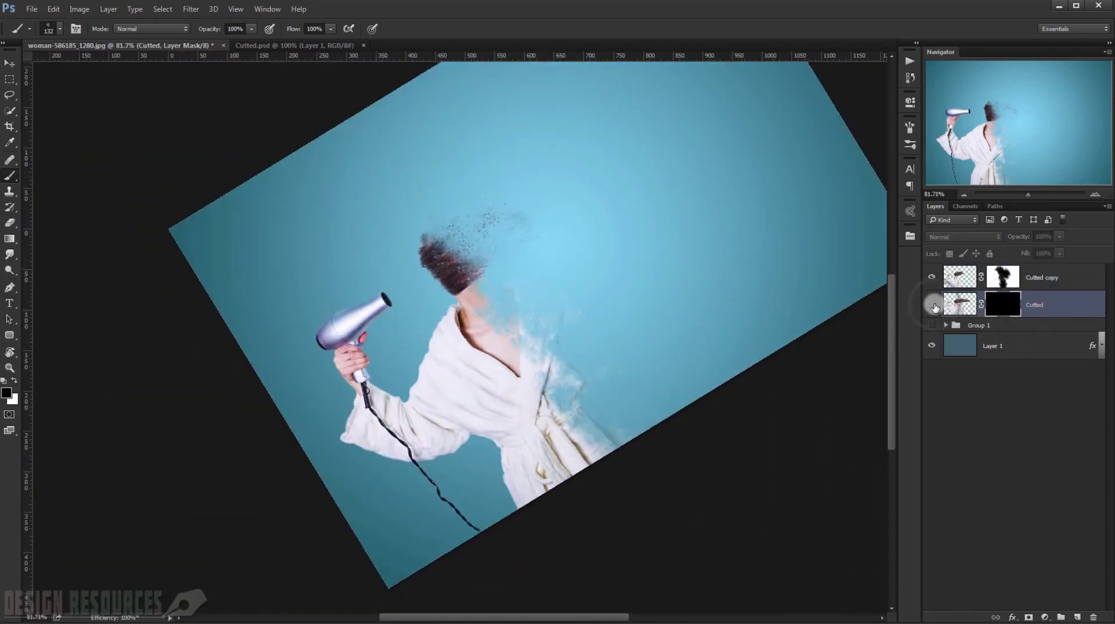
{"action": "left_click", "coordinate": [1003, 308], "text": "shift"}
{"action": "scroll", "coordinate": [534, 356], "scroll_direction": "up", "scroll_amount": 10}
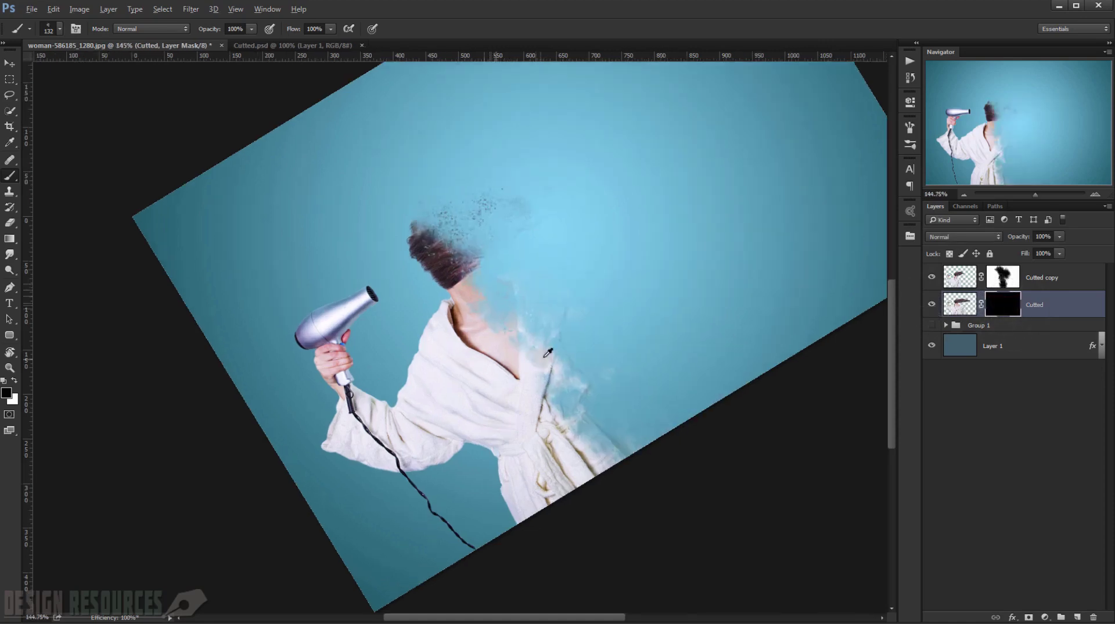
{"action": "scroll", "coordinate": [557, 315], "scroll_direction": "up", "scroll_amount": 5}
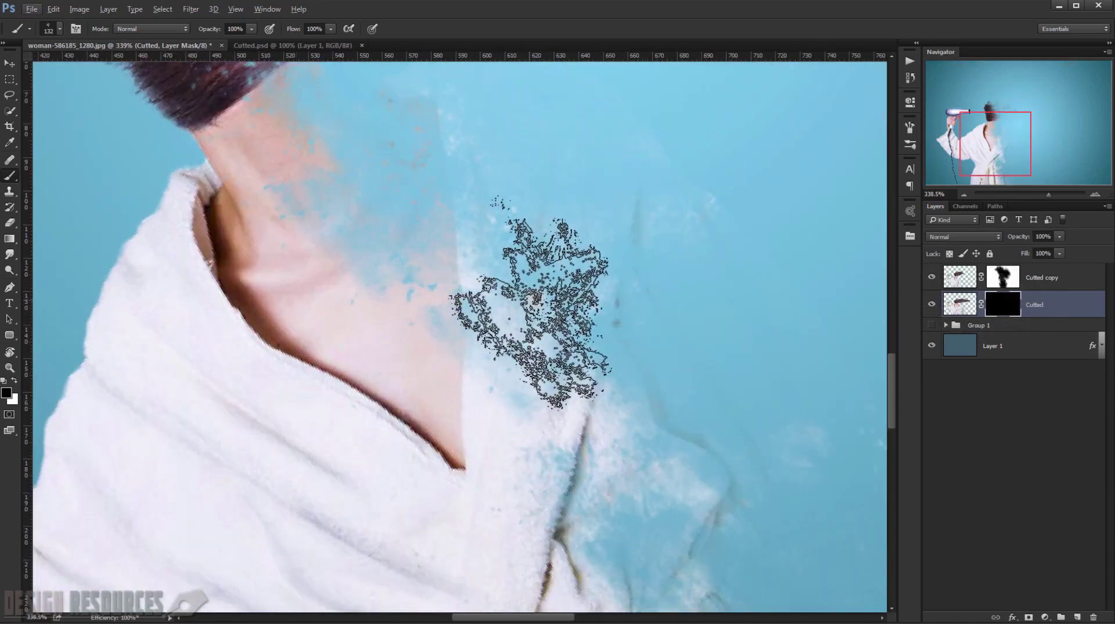
{"action": "left_click_drag", "start_coordinate": [543, 292], "coordinate": [564, 293]}
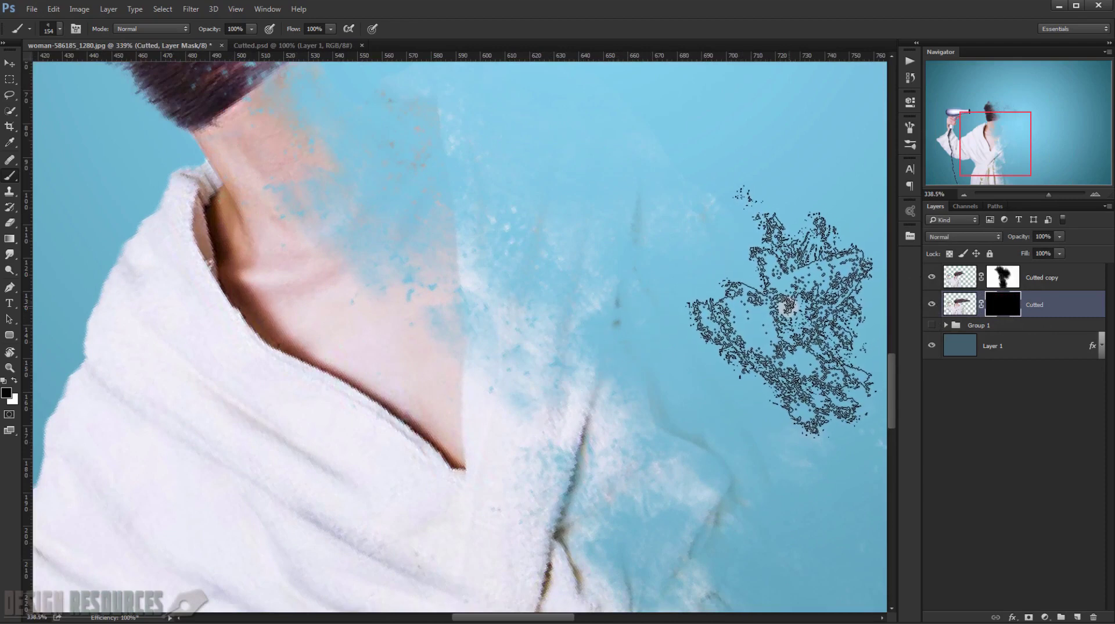
{"action": "key", "text": "x"}
{"action": "left_click", "coordinate": [666, 347]}
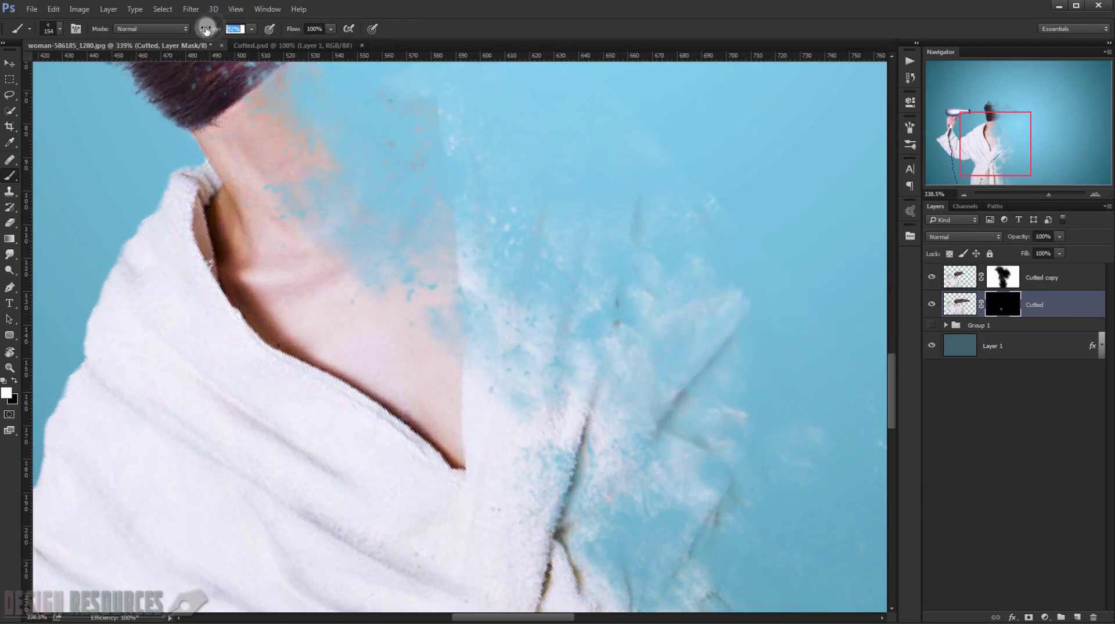
- Lower the brush opacity to 70% and paint more liquified fragments between the neck and shoulder
{"action": "left_click_drag", "start_coordinate": [193, 29], "coordinate": [192, 29]}
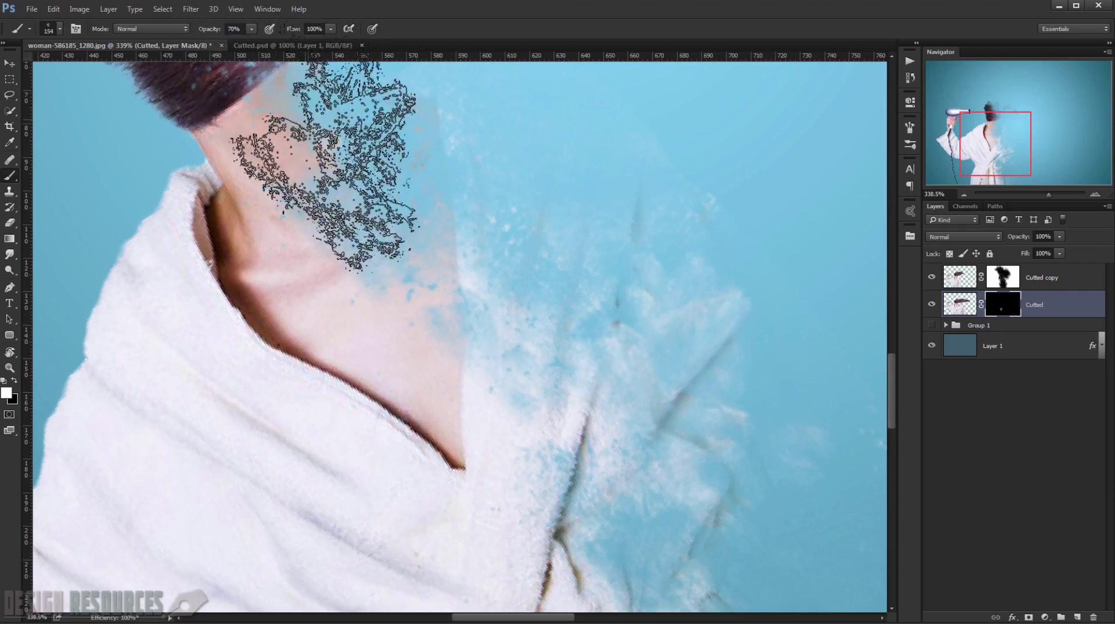
{"action": "left_click_drag", "start_coordinate": [361, 164], "coordinate": [423, 336]}
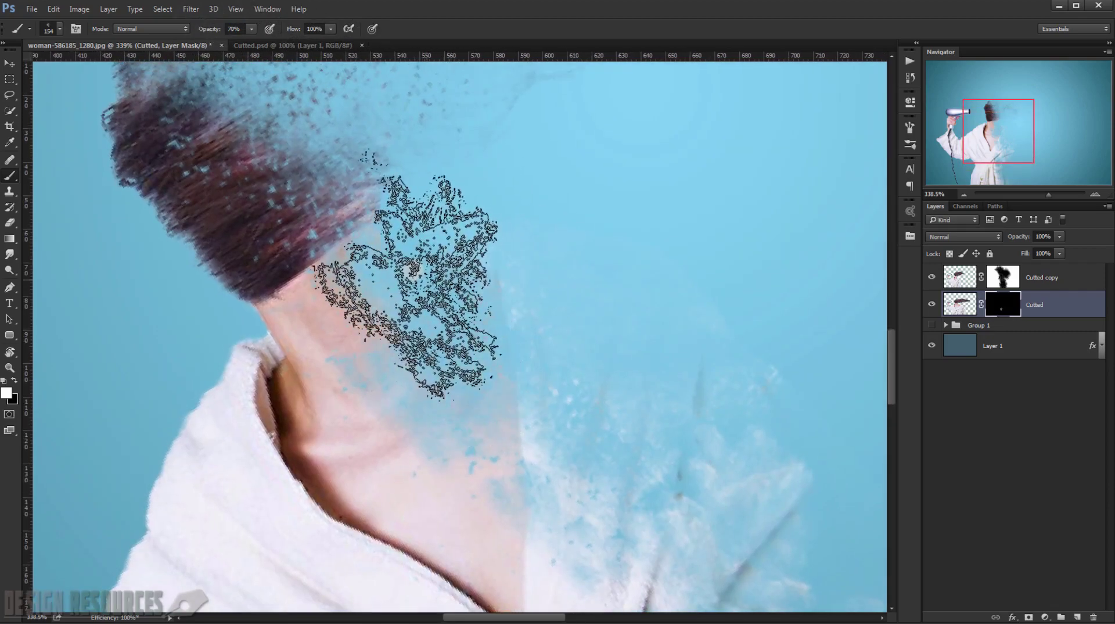
{"action": "mouse_move", "coordinate": [380, 200]}
{"action": "left_mouse_down"}
{"action": "mouse_move", "coordinate": [442, 354]}
{"action": "mouse_move", "coordinate": [435, 262]}
{"action": "mouse_move", "coordinate": [356, 136]}
{"action": "left_mouse_up"}
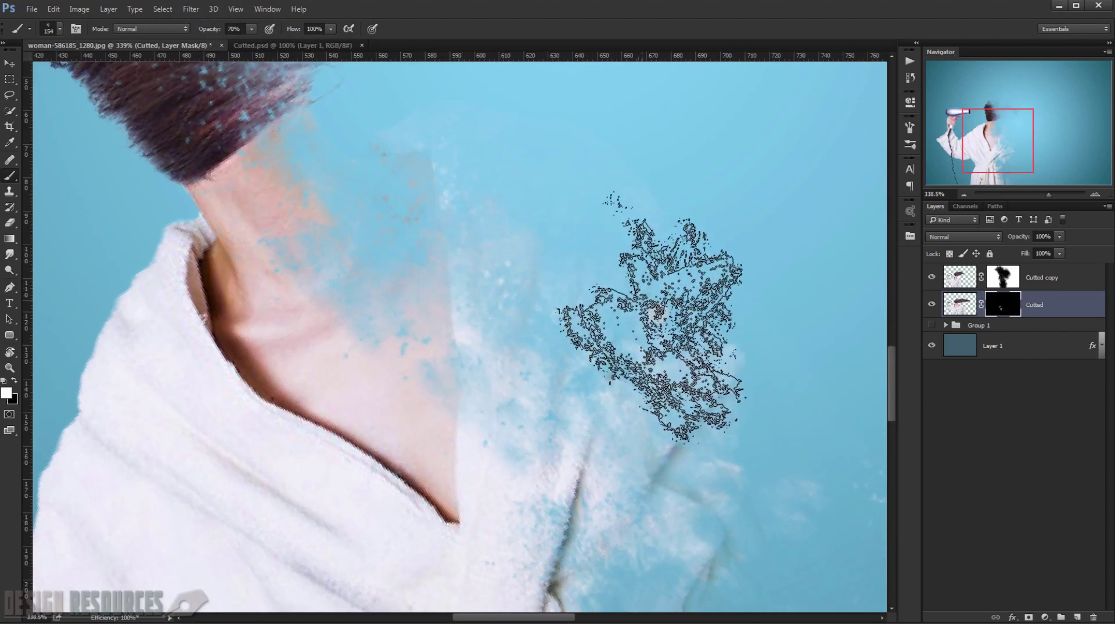
{"action": "left_click_drag", "start_coordinate": [673, 378], "coordinate": [643, 398]}
- Paint liquified robe fragments at 155 px outward from the sleeve and down to the robe's lower side
{"action": "left_click_drag", "start_coordinate": [712, 411], "coordinate": [602, 249]}
{"action": "mouse_move", "coordinate": [601, 436]}
{"action": "left_mouse_down"}
{"action": "mouse_move", "coordinate": [592, 410]}
{"action": "mouse_move", "coordinate": [503, 434]}
{"action": "left_mouse_up"}
{"action": "left_click_drag", "start_coordinate": [644, 446], "coordinate": [693, 454]}
{"action": "left_click", "coordinate": [667, 396]}
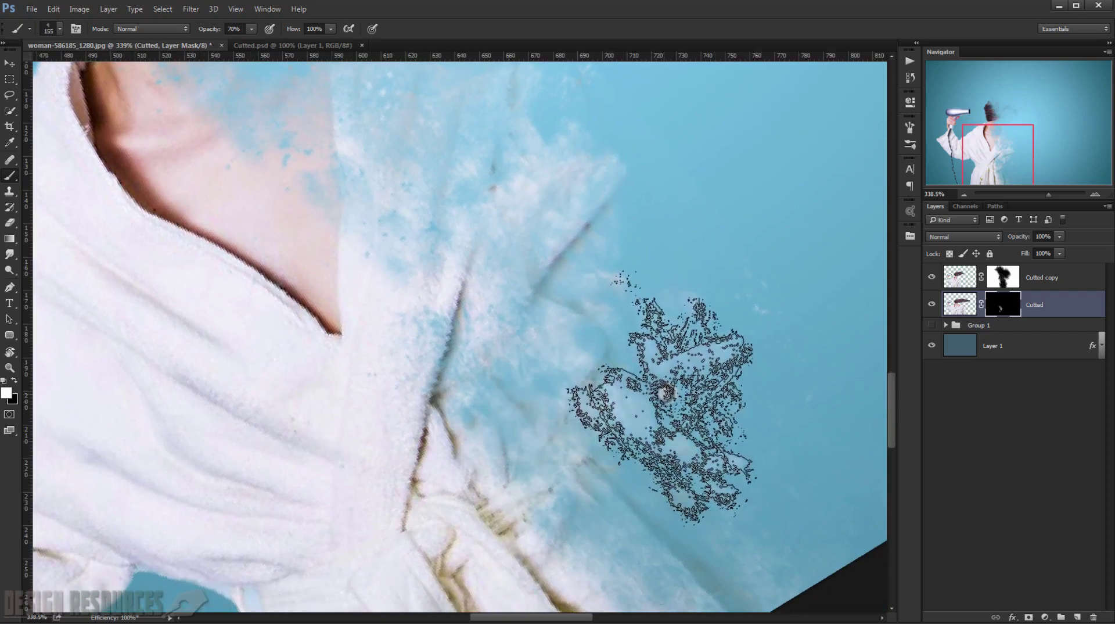
{"action": "left_click", "coordinate": [722, 483]}
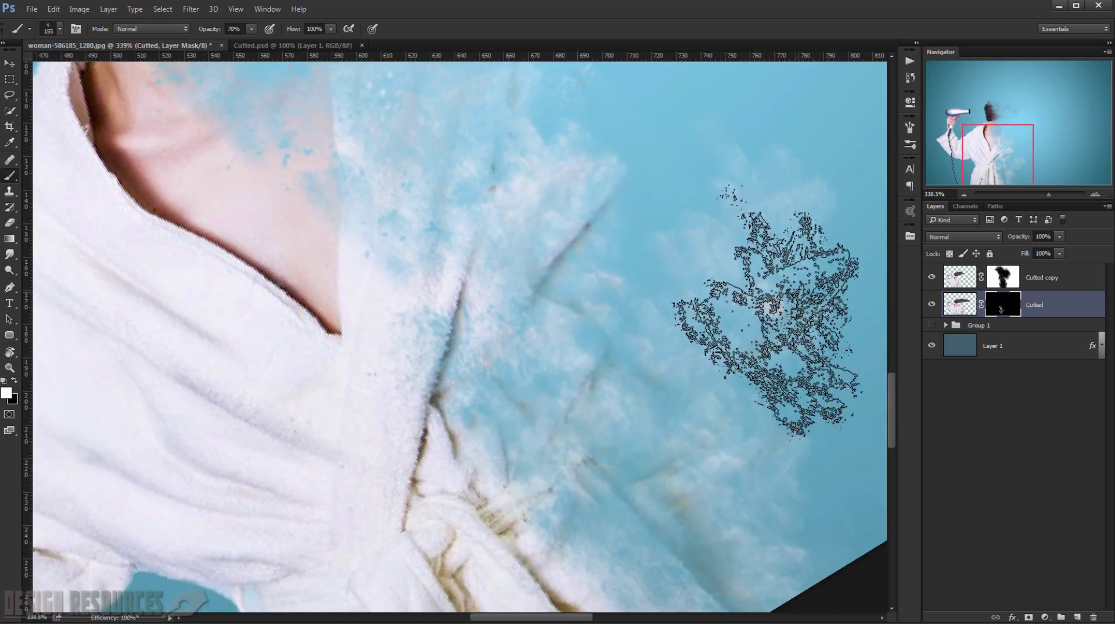
{"action": "scroll", "coordinate": [772, 331], "scroll_direction": "down", "scroll_amount": 5}
{"action": "left_click_drag", "start_coordinate": [779, 326], "coordinate": [655, 360]}
{"action": "scroll", "coordinate": [682, 372], "scroll_direction": "up", "scroll_amount": 3}
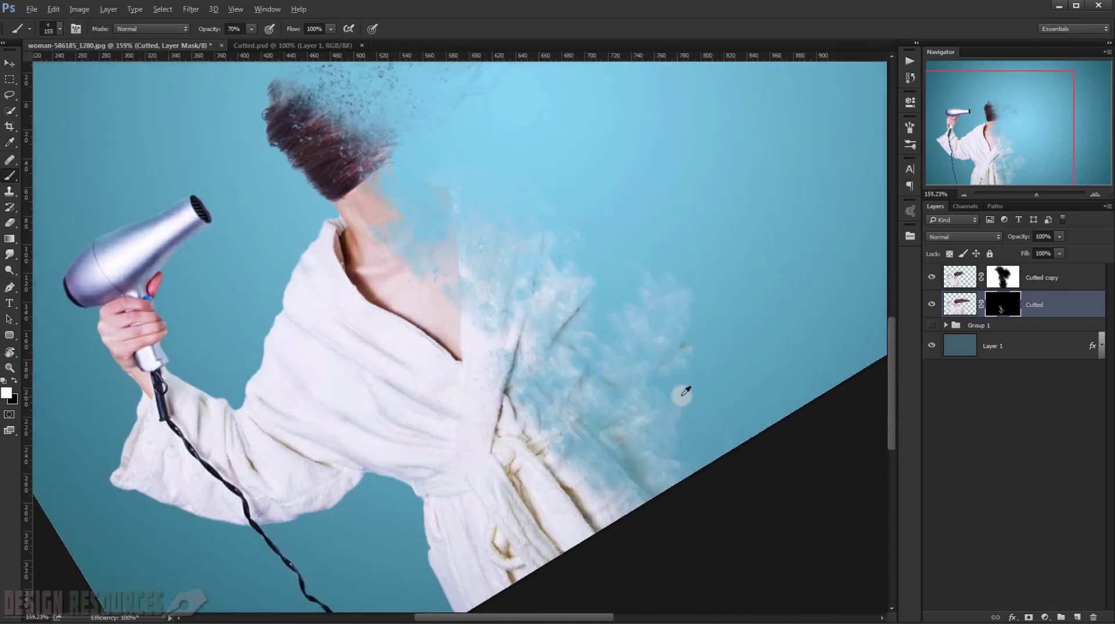
- Alternate black and white on the Cutted mask to thin and rebuild the fragments beside the robe's lower sleeve
{"action": "key", "text": "x"}
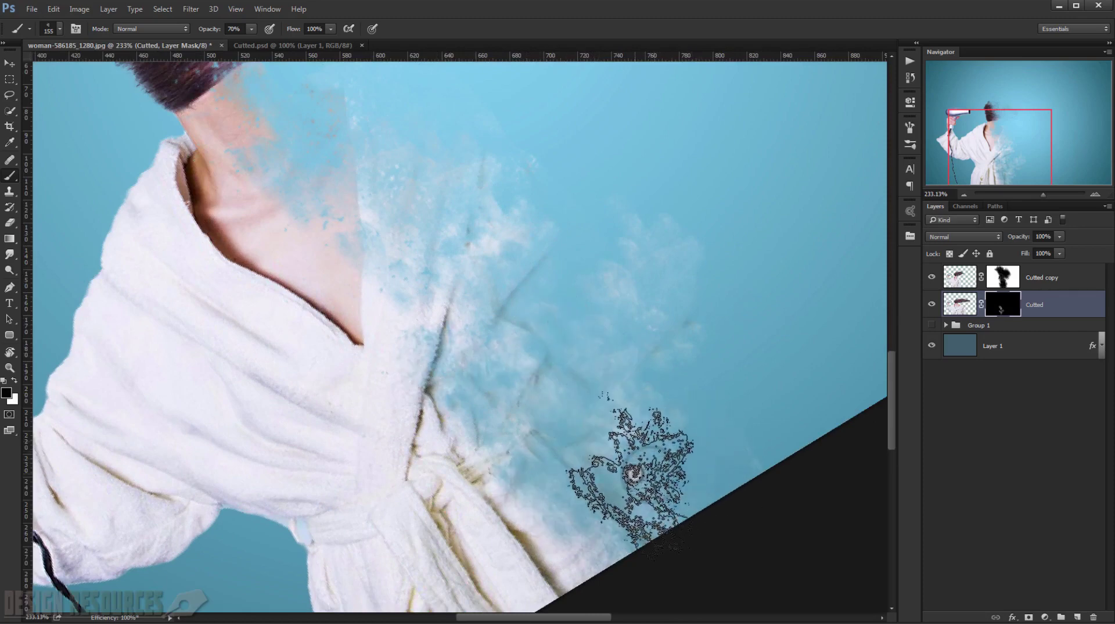
{"action": "key", "text": "x"}
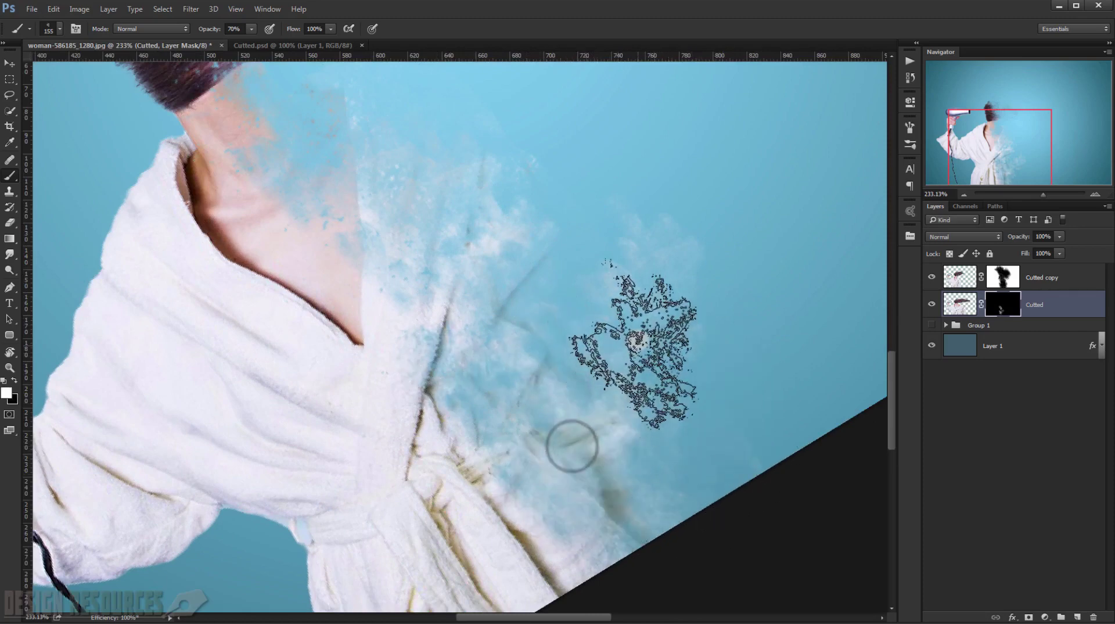
{"action": "key", "text": "x"}
{"action": "scroll", "coordinate": [584, 468], "scroll_direction": "down", "scroll_amount": 4}
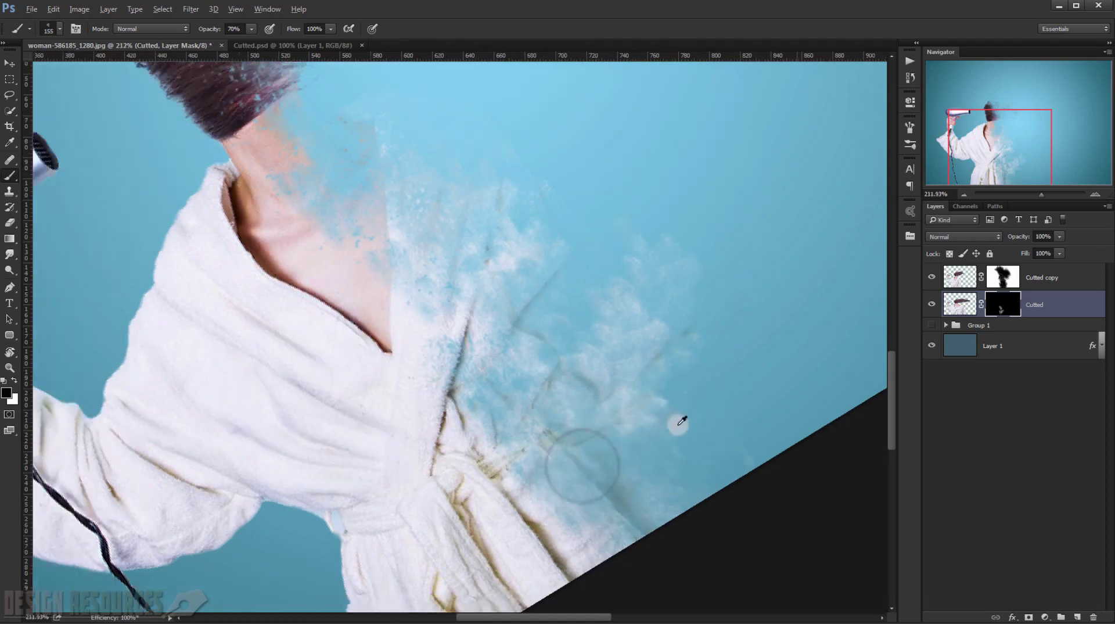
- With white as foreground, paint dispersed skin and hair fragments in beside the neck and the back of the hair
{"action": "scroll", "coordinate": [591, 348], "scroll_direction": "up", "scroll_amount": 3}
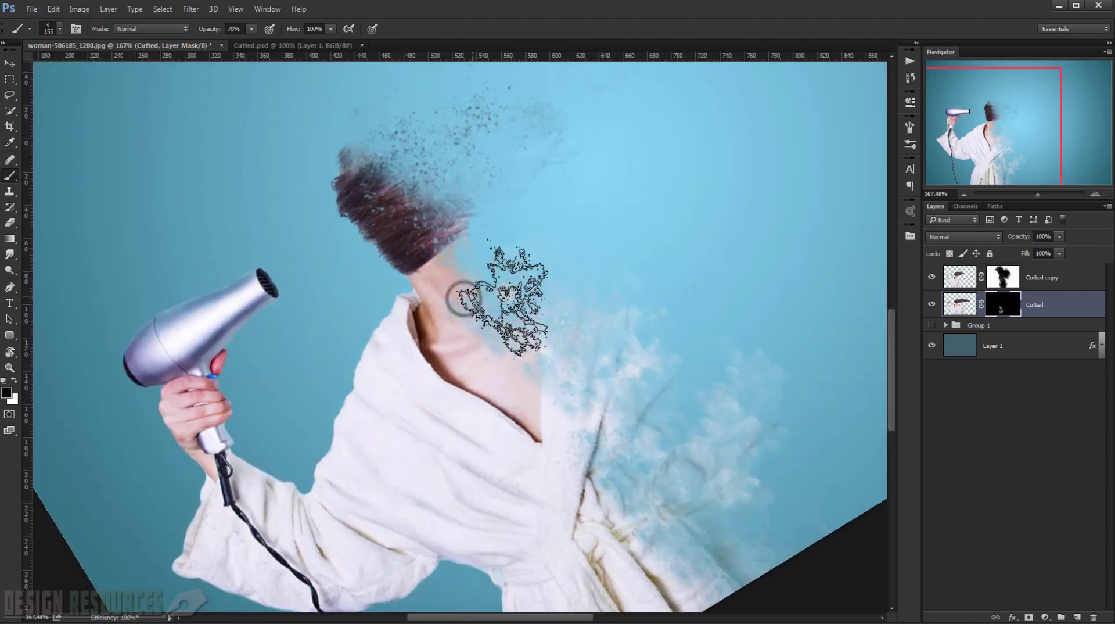
{"action": "key", "text": "x"}
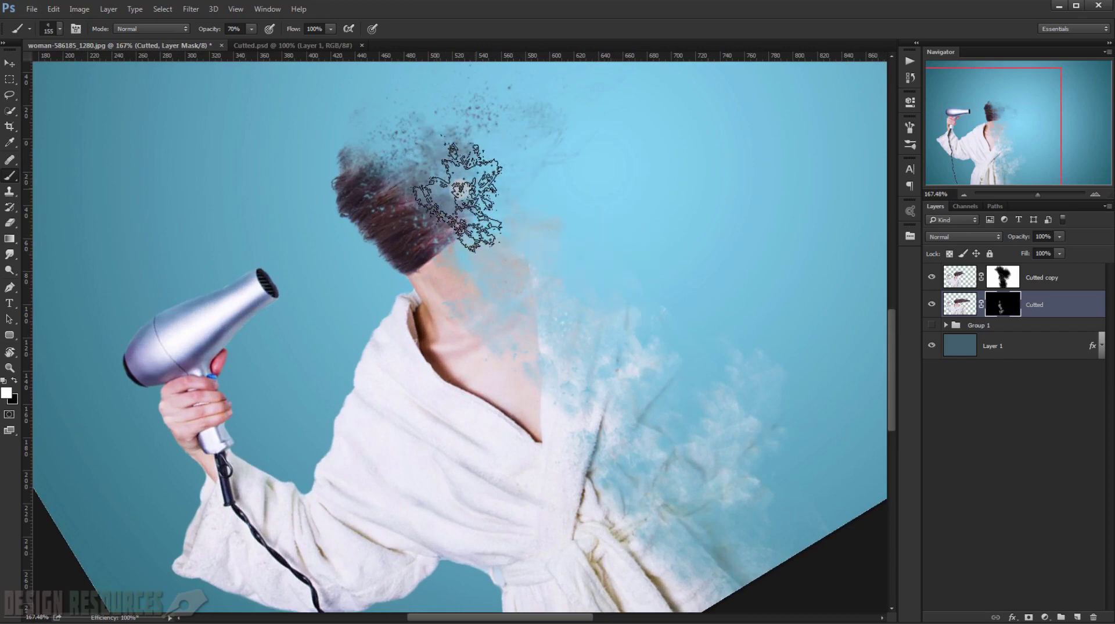
{"action": "scroll", "coordinate": [439, 185], "scroll_direction": "up", "scroll_amount": 1}
{"action": "scroll", "coordinate": [439, 185], "scroll_direction": "up", "scroll_amount": 1}
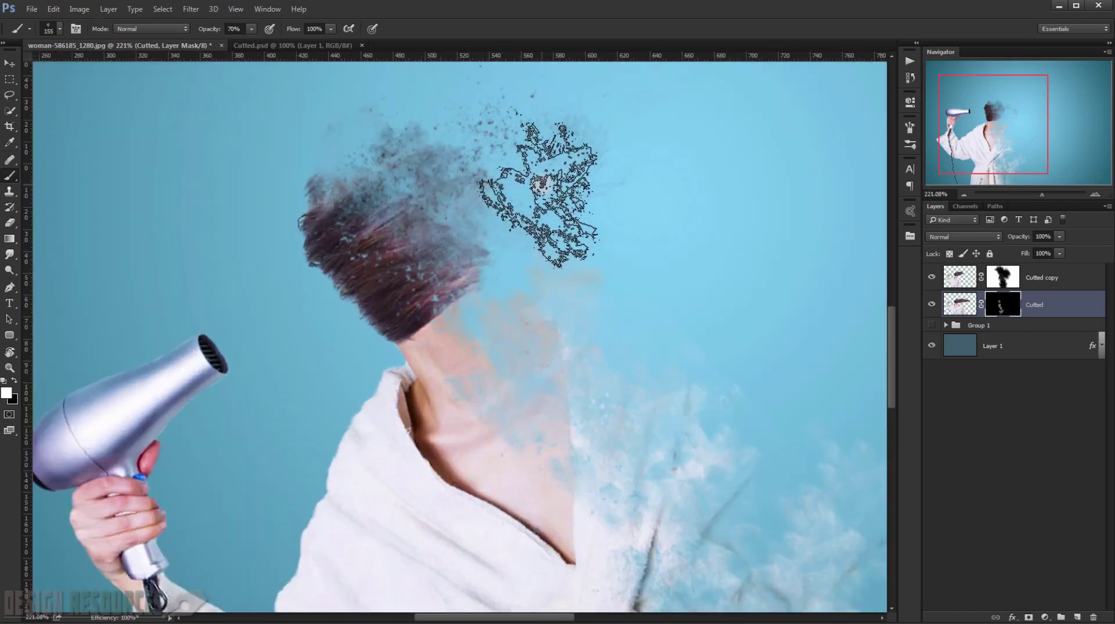
- With black as foreground, thin out the liquified fragments beside the robe's sleeve and waist on the Cutted mask
{"action": "key", "text": "r"}
{"action": "mouse_move", "coordinate": [561, 217]}
{"action": "left_mouse_down"}
{"action": "mouse_move", "coordinate": [597, 269]}
{"action": "mouse_move", "coordinate": [580, 367]}
{"action": "mouse_move", "coordinate": [523, 251]}
{"action": "left_mouse_up"}
{"action": "key", "text": "b"}
{"action": "key", "text": "r"}
{"action": "key", "text": "b"}
{"action": "scroll", "coordinate": [593, 343], "scroll_direction": "down", "scroll_amount": 3}
{"action": "scroll", "coordinate": [493, 325], "scroll_direction": "up", "scroll_amount": 5}
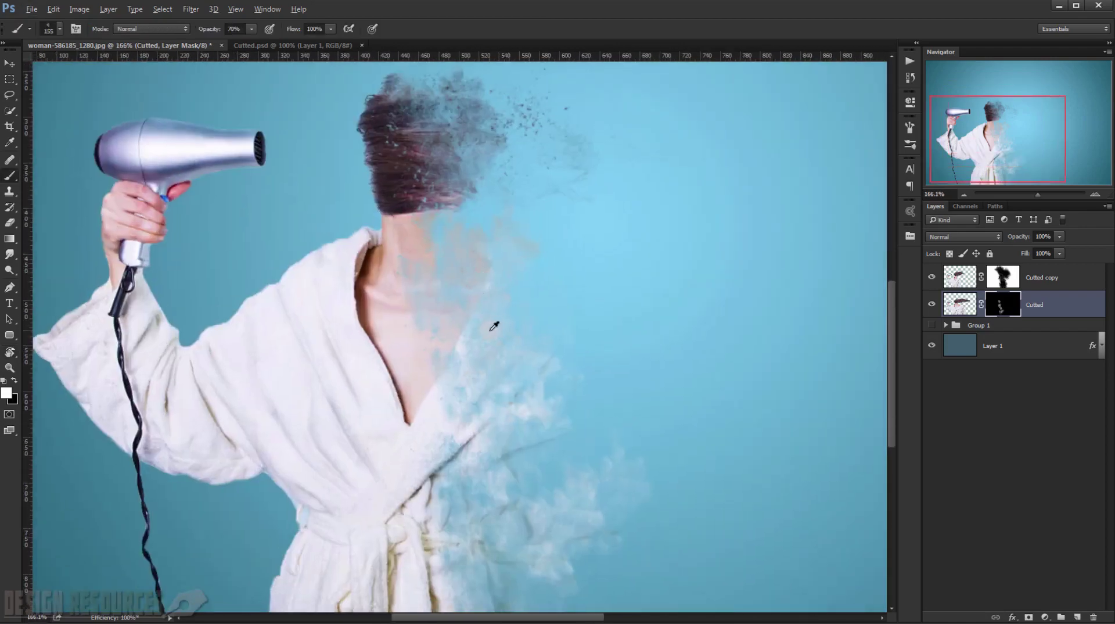
{"action": "left_click_drag", "start_coordinate": [510, 356], "coordinate": [516, 251]}
{"action": "key", "text": "x"}
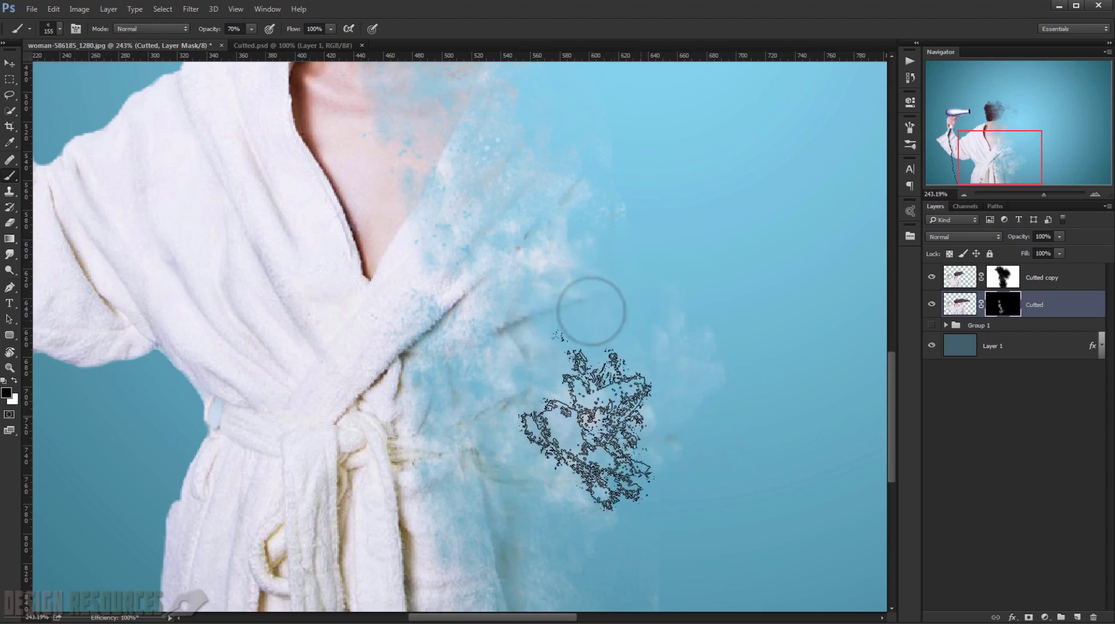
- Swap the foreground to white and paint more liquified robe fragments beside the sleeve and waist on the Cutted mask
{"action": "left_click", "coordinate": [12, 383]}
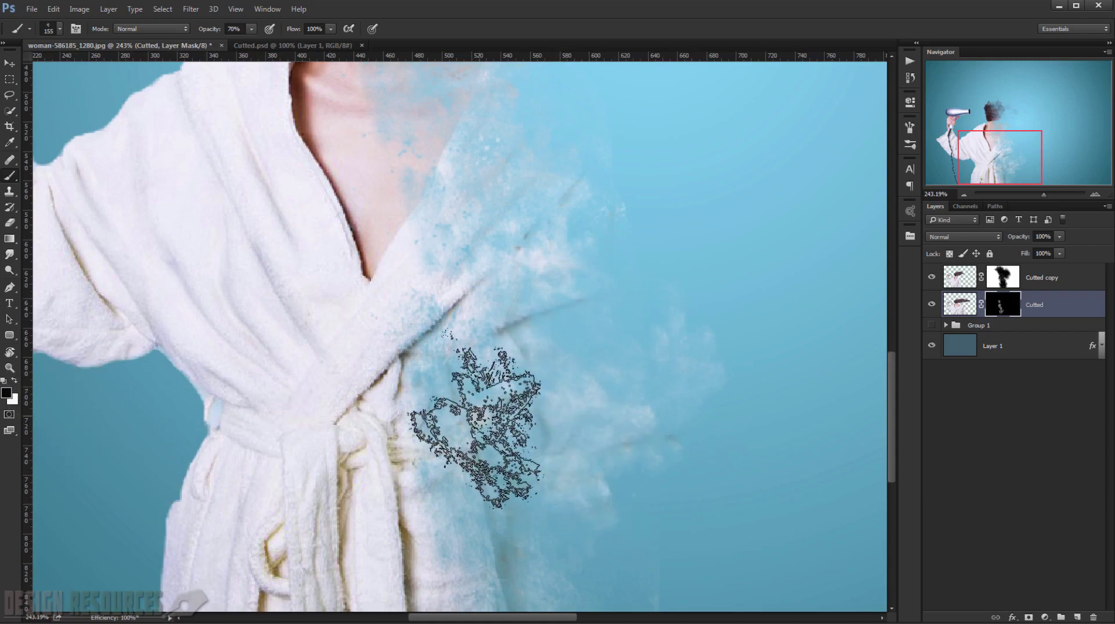
{"action": "key", "text": "x"}
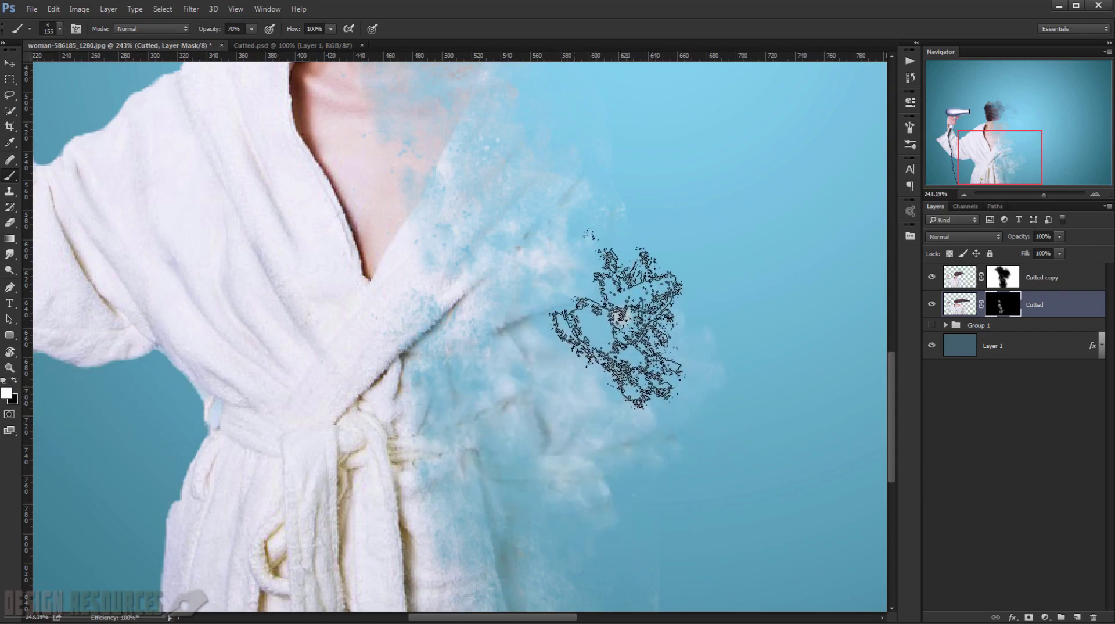
{"action": "scroll", "coordinate": [728, 386], "scroll_direction": "down", "scroll_amount": 2}
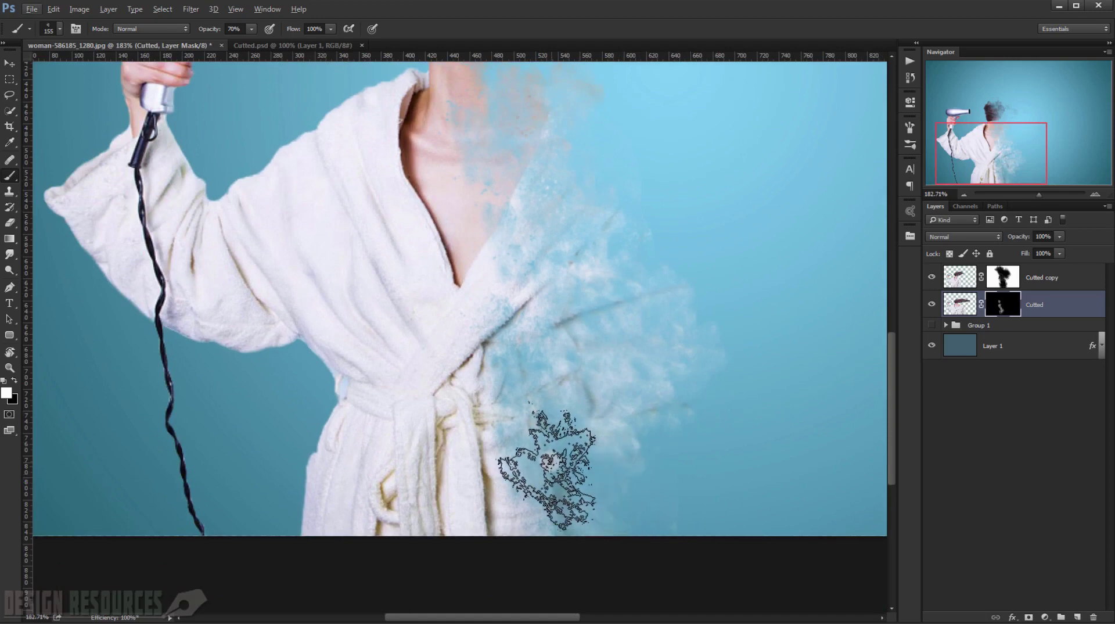
{"action": "scroll", "coordinate": [749, 372], "scroll_direction": "down", "scroll_amount": 2}
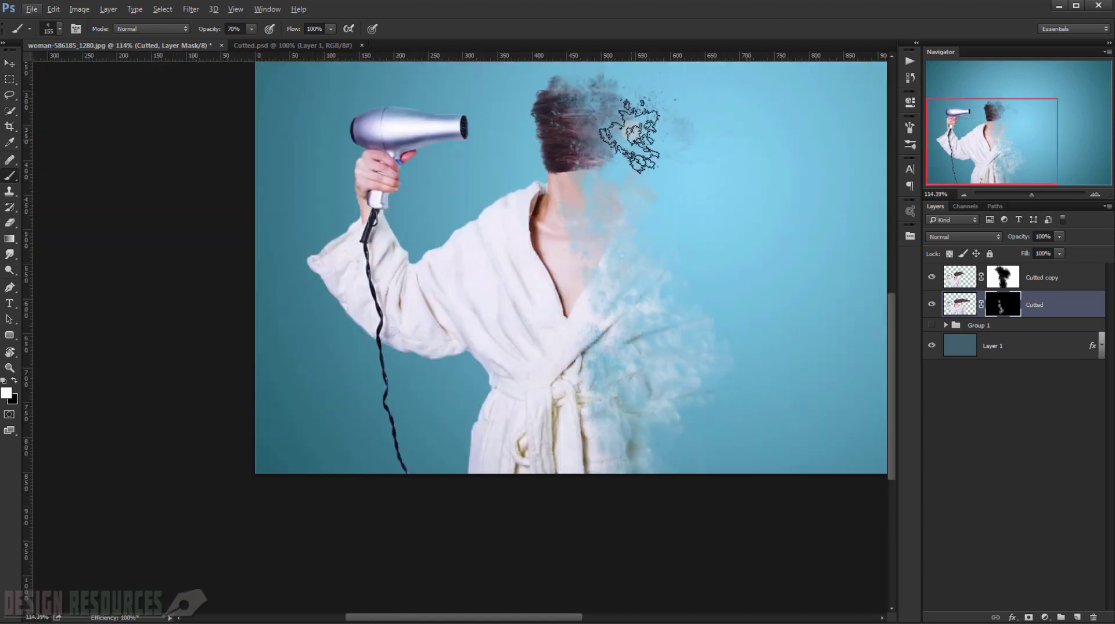
- Set the splatter brush to 93 px and alternate black and white to break up the back edge of the hair
{"action": "scroll", "coordinate": [668, 145], "scroll_direction": "up", "scroll_amount": 3}
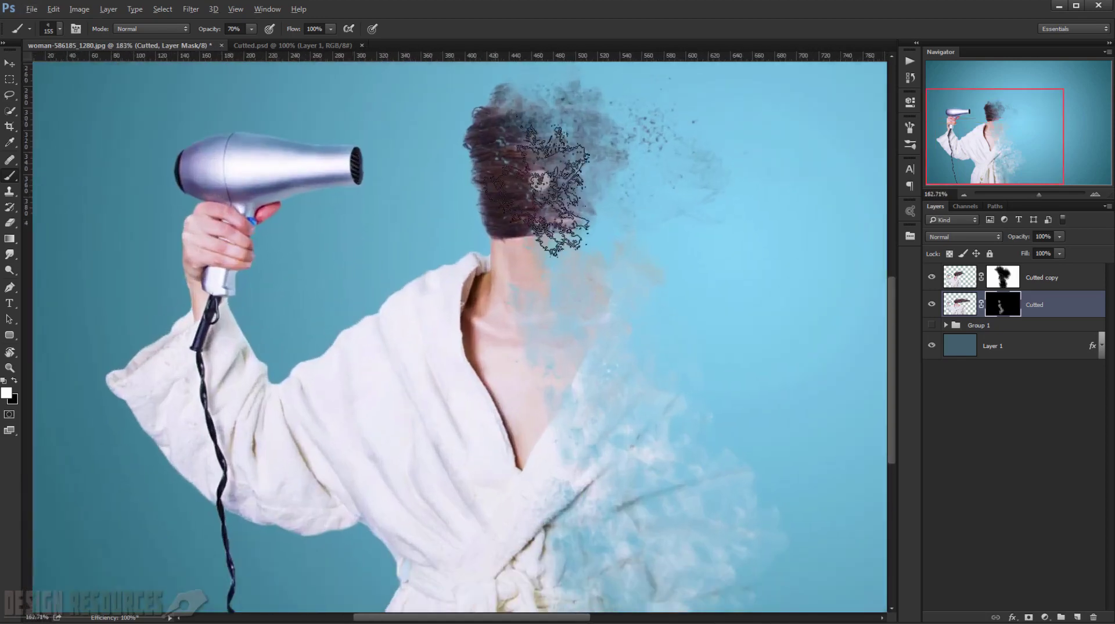
{"action": "key", "text": "x"}
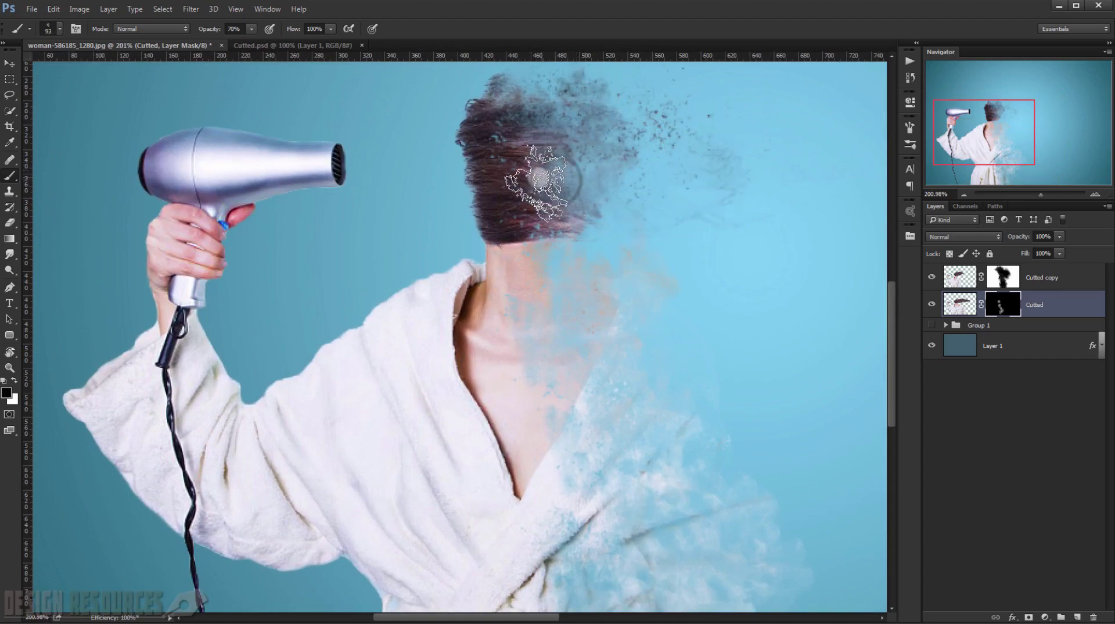
{"action": "key", "text": "x"}
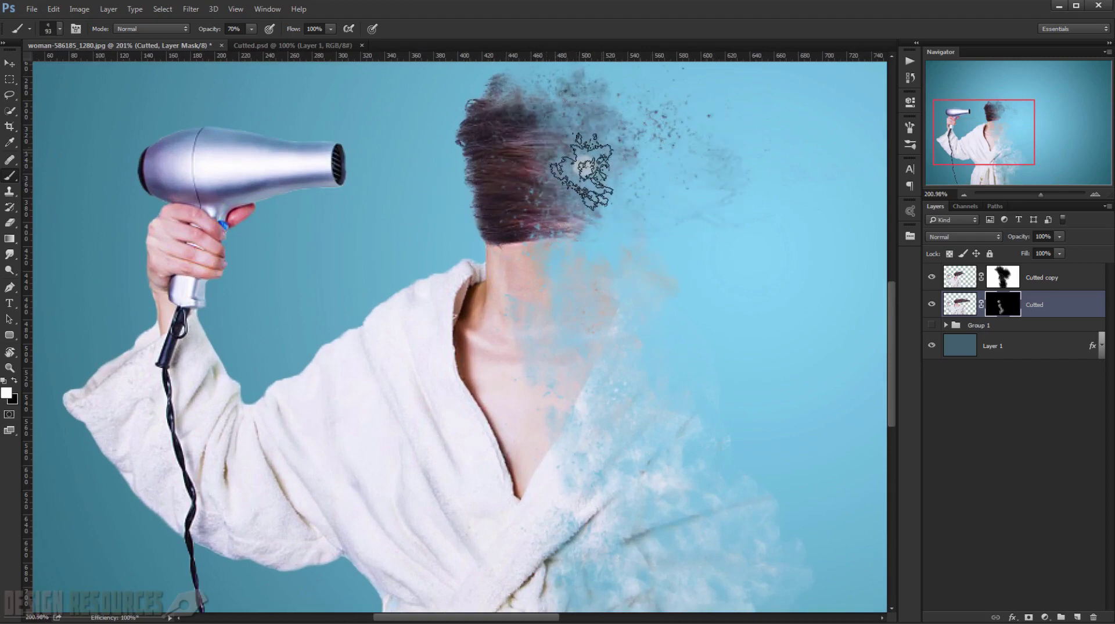
{"action": "key", "text": "x"}
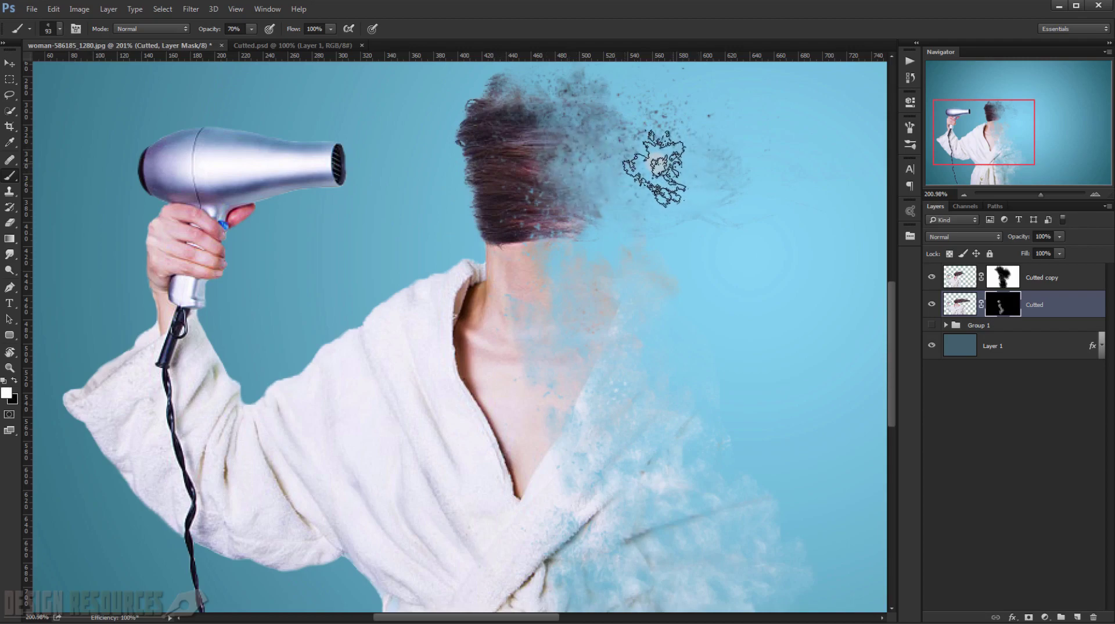
{"action": "key", "text": "x"}
- Extend the hair fragments outward with white and thin the haze above the head with black on the Cutted mask
{"action": "scroll", "coordinate": [601, 170], "scroll_direction": "up", "scroll_amount": 2}
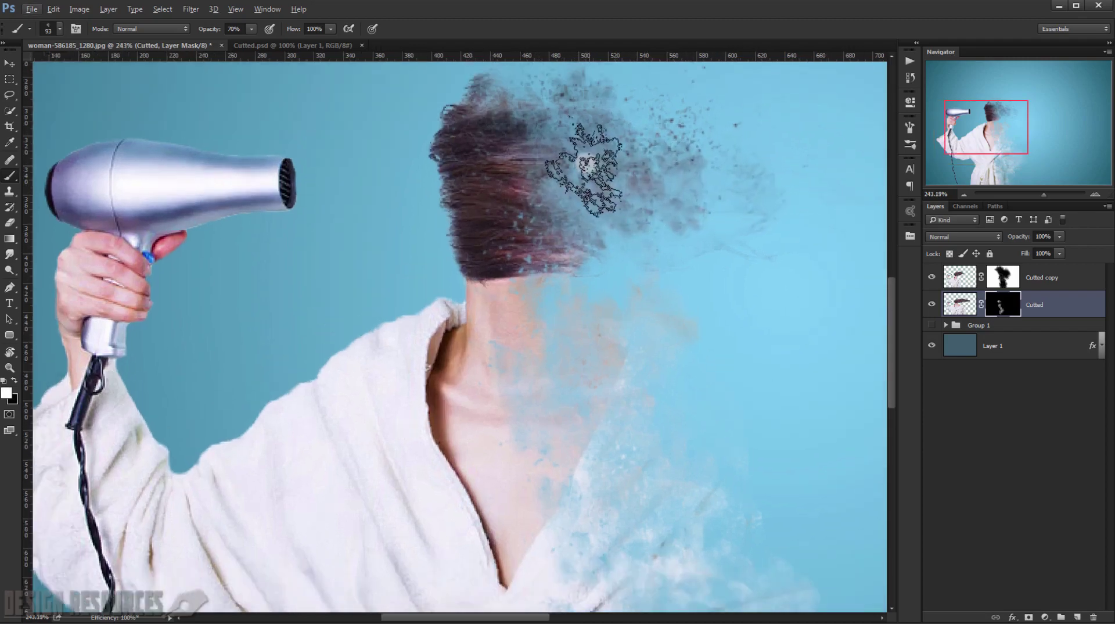
{"action": "scroll", "coordinate": [603, 158], "scroll_direction": "up", "scroll_amount": 1}
{"action": "key", "text": "x"}
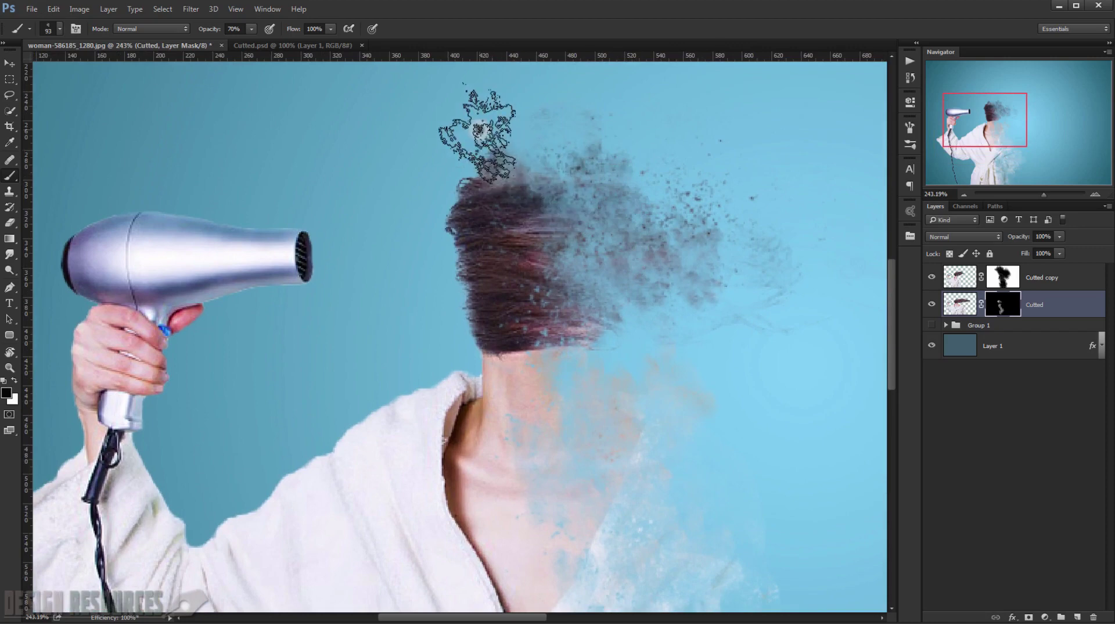
{"action": "key", "text": "x"}
{"action": "key", "text": "x"}
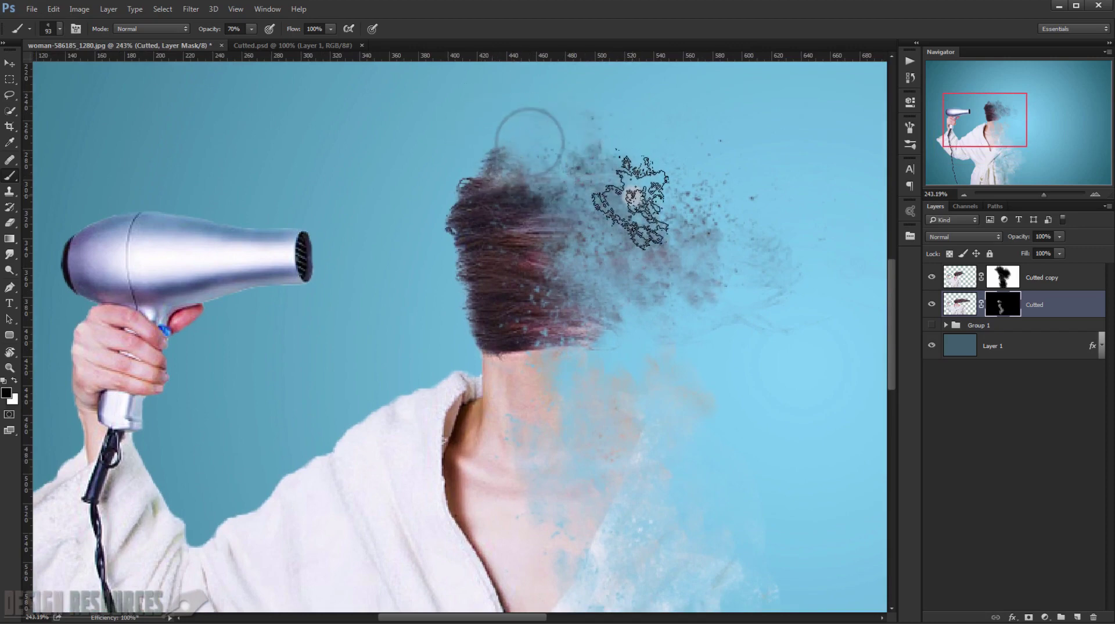
- Pick the 2389 px particle brush and reduce its size to 250 px
{"action": "scroll", "coordinate": [766, 286], "scroll_direction": "down", "scroll_amount": 1}
{"action": "scroll", "coordinate": [732, 315], "scroll_direction": "down", "scroll_amount": 2}
{"action": "left_click_drag", "start_coordinate": [603, 298], "coordinate": [454, 123]}
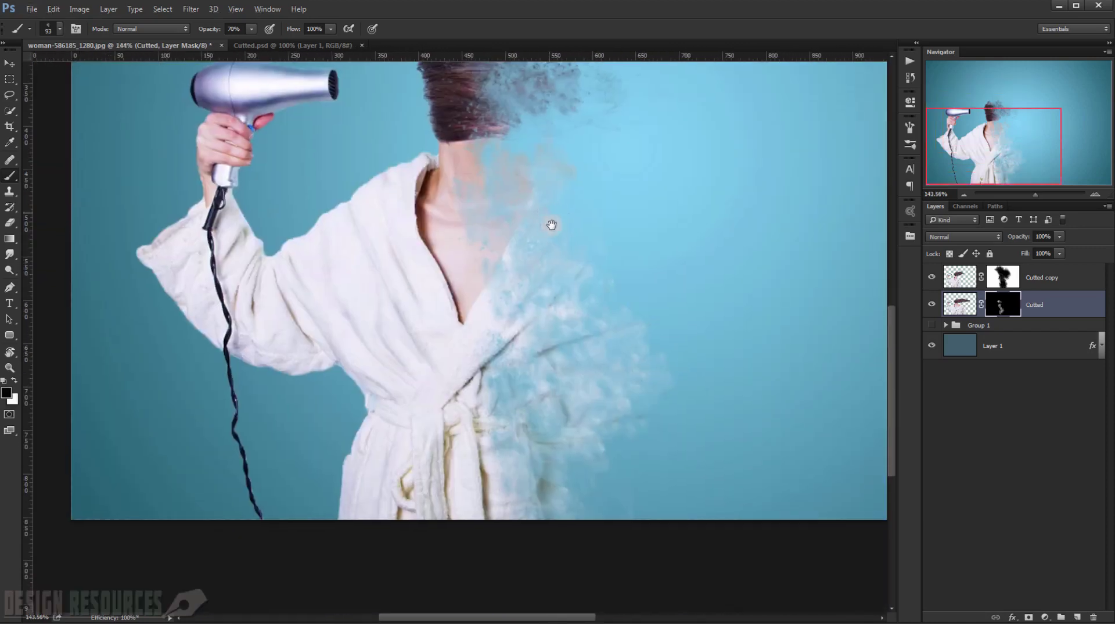
{"action": "right_click", "coordinate": [547, 222]}
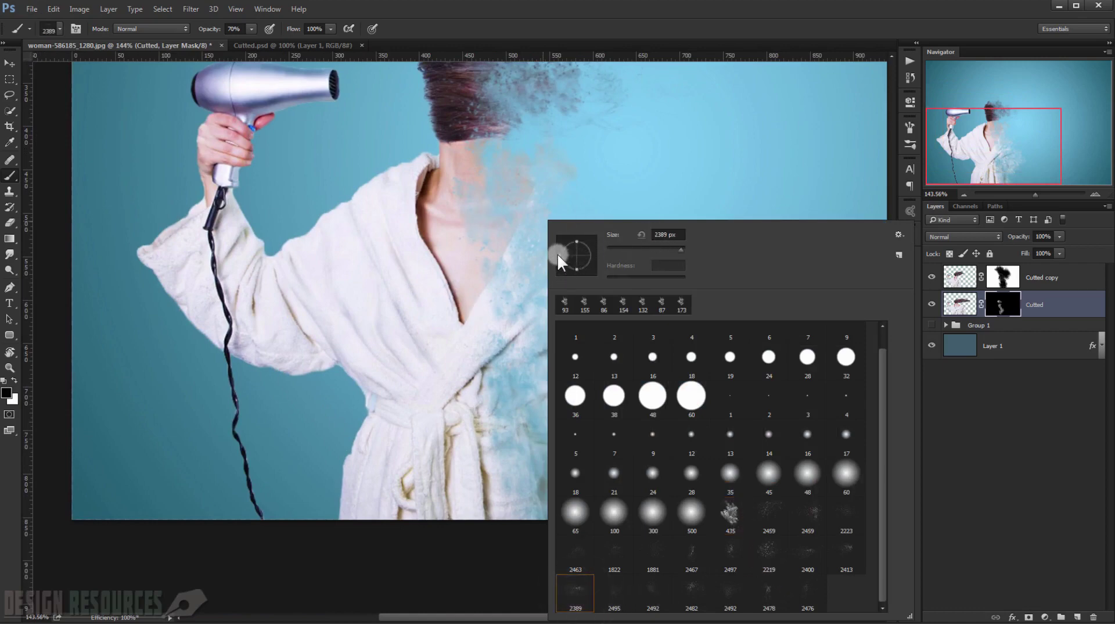
{"action": "left_click", "coordinate": [671, 44]}
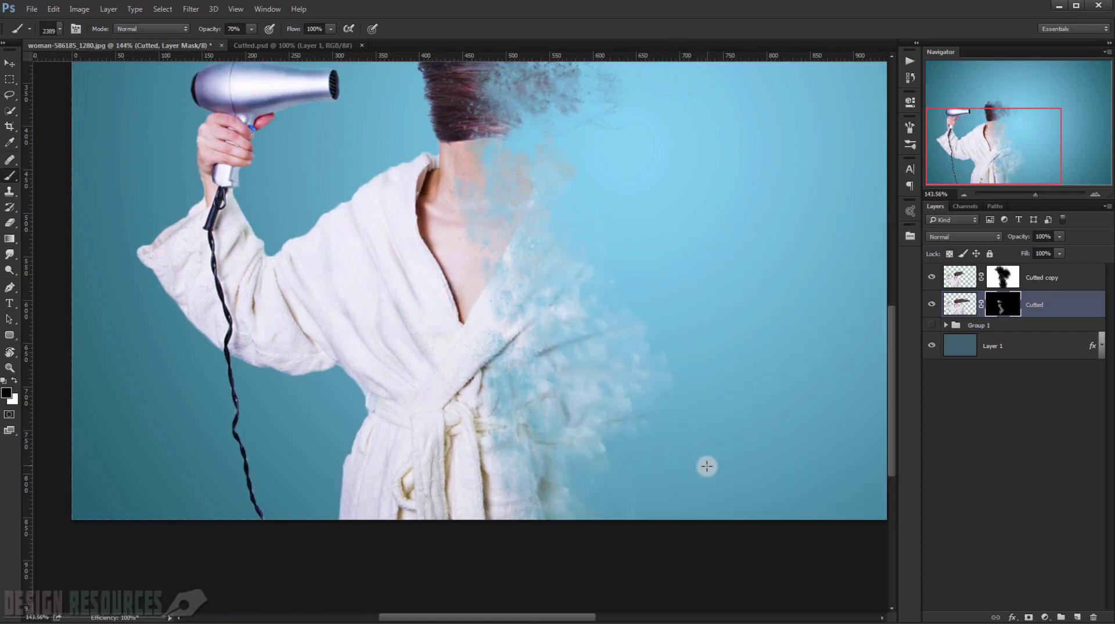
{"action": "key", "text": "bracketleft"}
{"action": "key", "text": "bracketleft"}
{"action": "key", "text": "bracketleft"}
{"action": "key", "text": "bracketleft"}
{"action": "key", "text": "bracketleft"}
{"action": "key", "text": "bracketleft"}
{"action": "key", "text": "bracketleft"}
{"action": "key", "text": "bracketleft"}
{"action": "key", "text": "bracketleft"}
{"action": "key", "text": "bracketleft"}
{"action": "key", "text": "bracketleft"}
{"action": "key", "text": "bracketleft"}
{"action": "key", "text": "bracketleft"}
{"action": "key", "text": "bracketleft"}
{"action": "key", "text": "bracketleft"}
{"action": "key", "text": "bracketleft"}
{"action": "key", "text": "bracketleft"}
{"action": "key", "text": "bracketleft"}
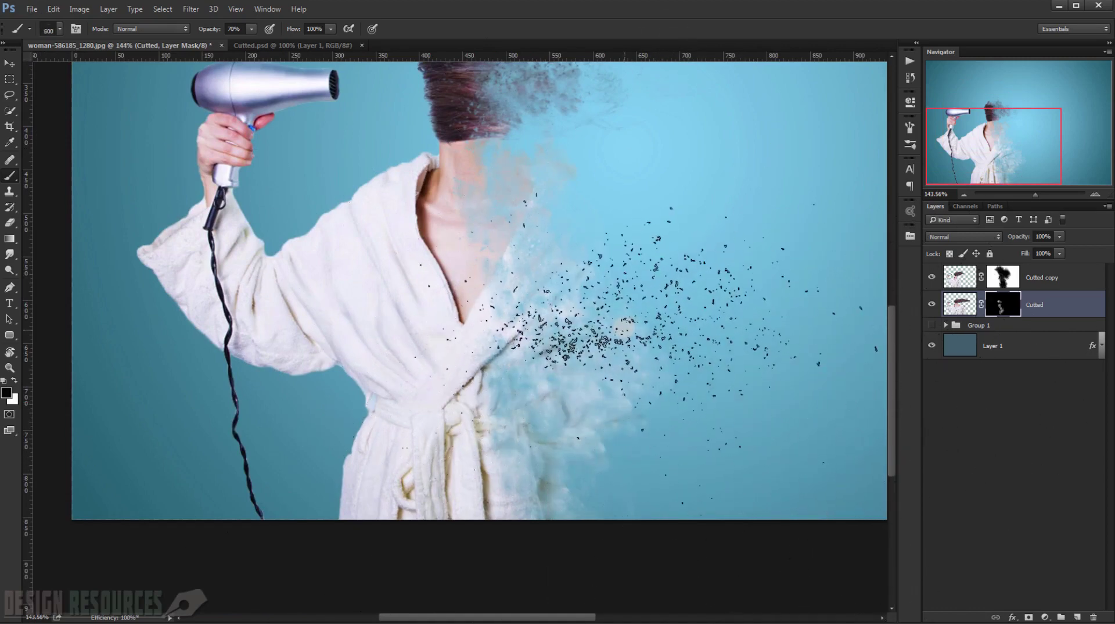
{"action": "left_click_drag", "start_coordinate": [619, 204], "coordinate": [620, 339]}
{"action": "scroll", "coordinate": [561, 250], "scroll_direction": "up", "scroll_amount": 3}
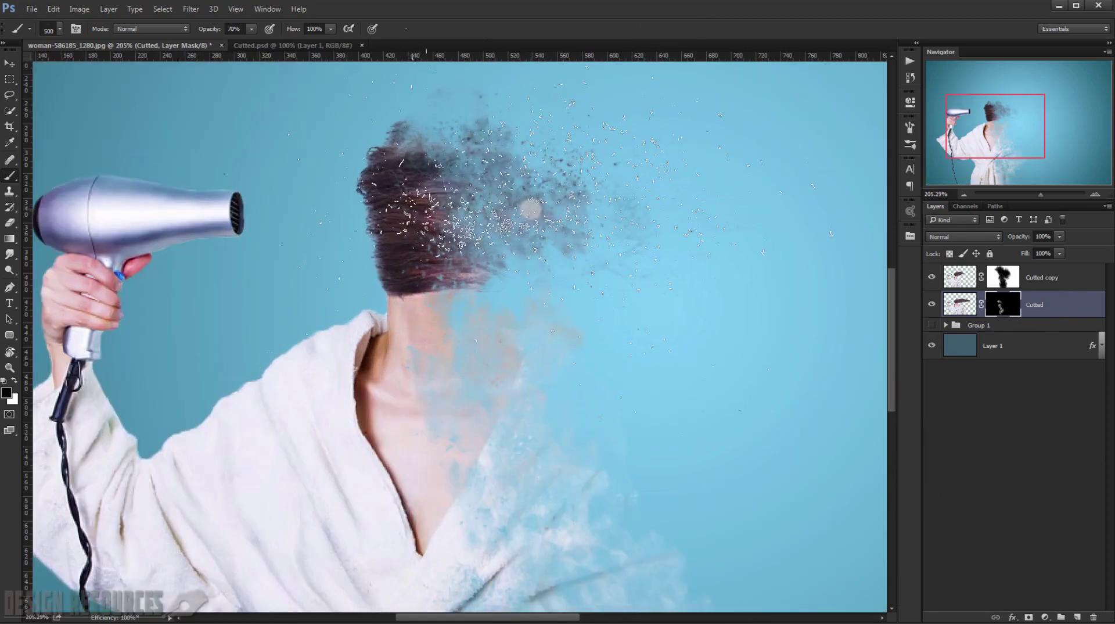
{"action": "left_click", "coordinate": [535, 216]}
{"action": "key", "text": "bracketleft"}
{"action": "key", "text": "bracketleft"}
{"action": "key", "text": "bracketleft"}
{"action": "key", "text": "bracketleft"}
{"action": "key", "text": "bracketleft"}
{"action": "key", "text": "bracketleft"}
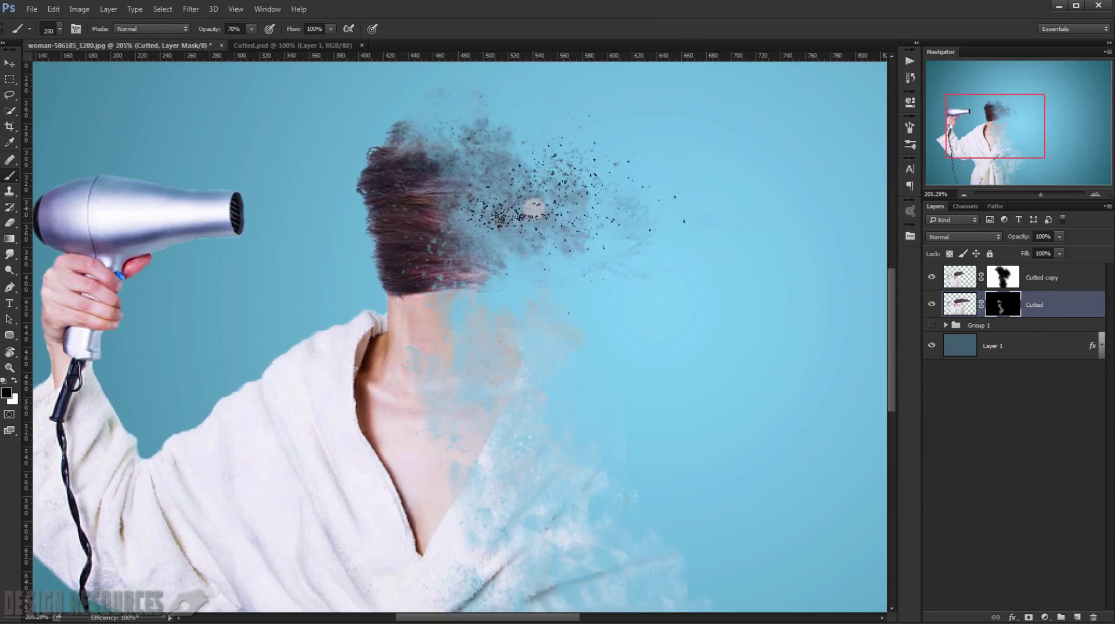
- With white at 100% brush opacity, paint small particles streaming outward from the hair and neck on the Cutted mask
{"action": "left_click_drag", "start_coordinate": [534, 207], "coordinate": [592, 199]}
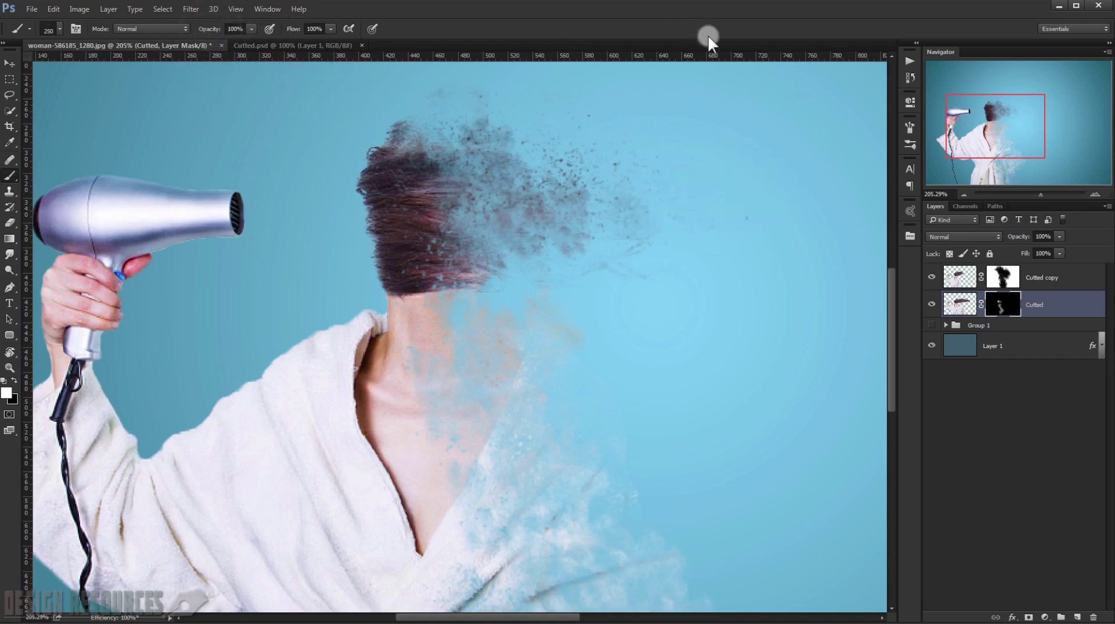
{"action": "left_click", "coordinate": [485, 206]}
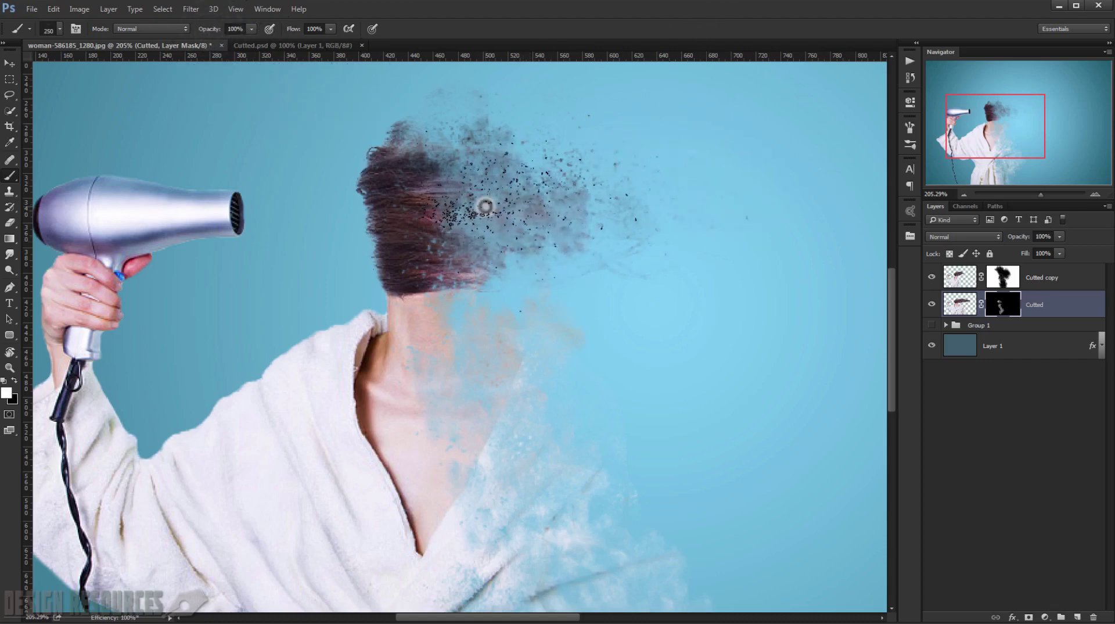
{"action": "left_click", "coordinate": [677, 187]}
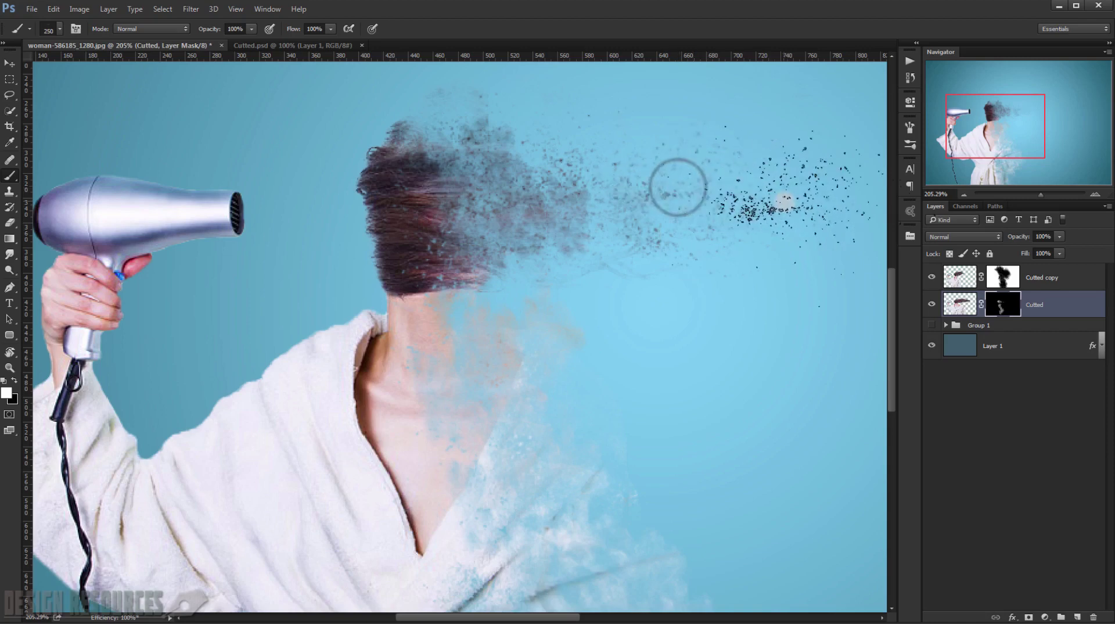
{"action": "left_click_drag", "start_coordinate": [561, 213], "coordinate": [429, 220]}
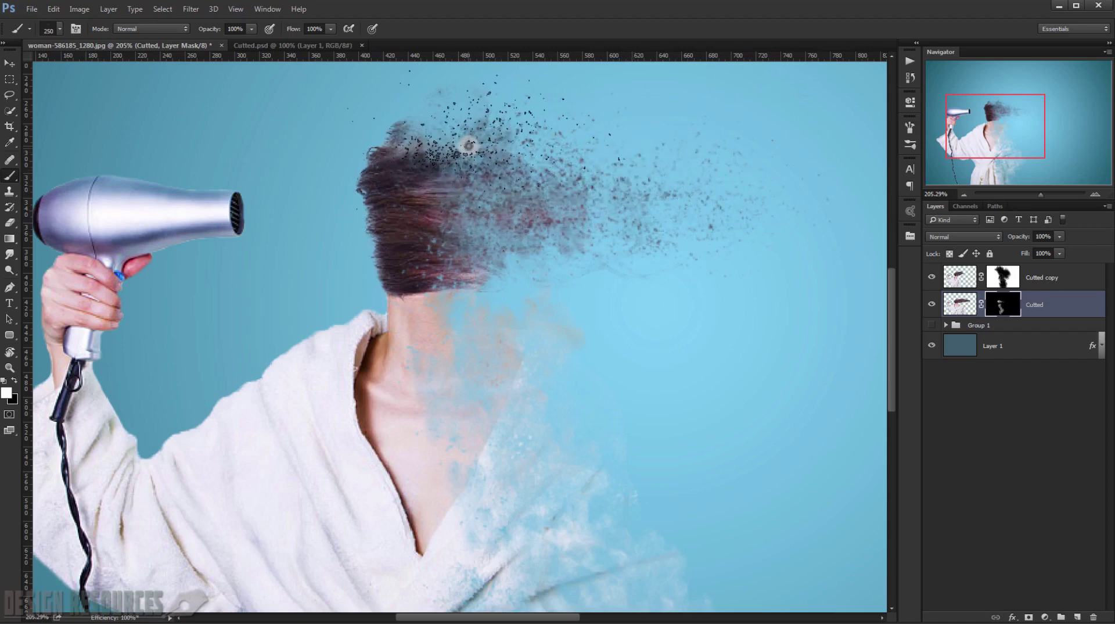
{"action": "left_click", "coordinate": [511, 335]}
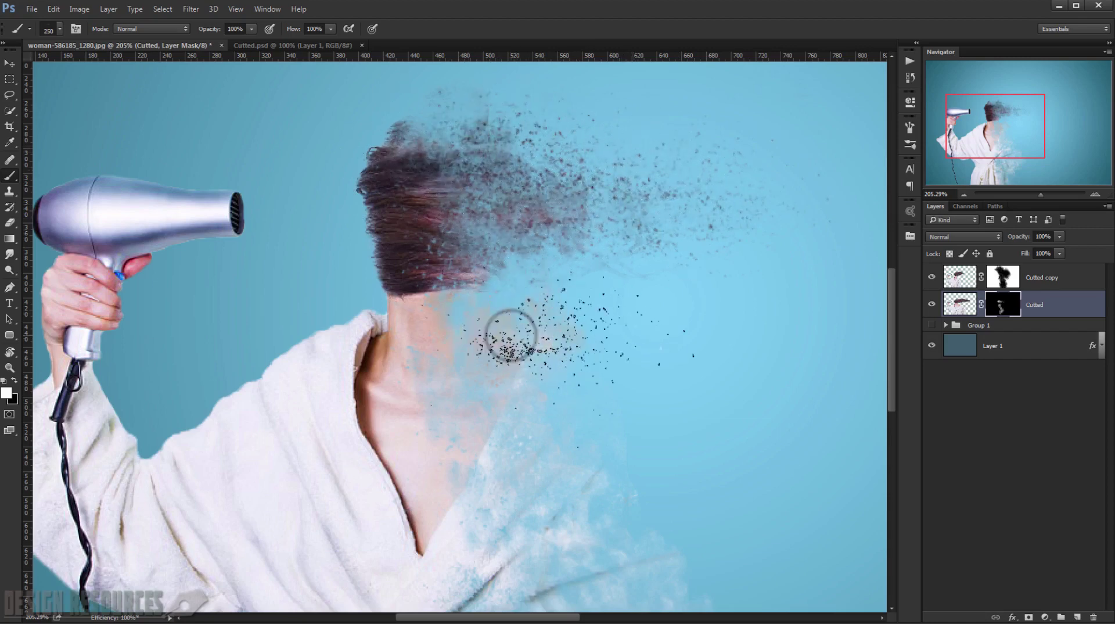
{"action": "mouse_move", "coordinate": [550, 422]}
{"action": "left_mouse_down"}
{"action": "mouse_move", "coordinate": [574, 427]}
{"action": "mouse_move", "coordinate": [710, 15]}
{"action": "left_mouse_up"}
- Enlarge the particle brush to 431 px and paint particles blowing outward from the robe's chest and sleeve
{"action": "scroll", "coordinate": [660, 385], "scroll_direction": "down", "scroll_amount": 1}
{"action": "scroll", "coordinate": [664, 380], "scroll_direction": "down", "scroll_amount": 5}
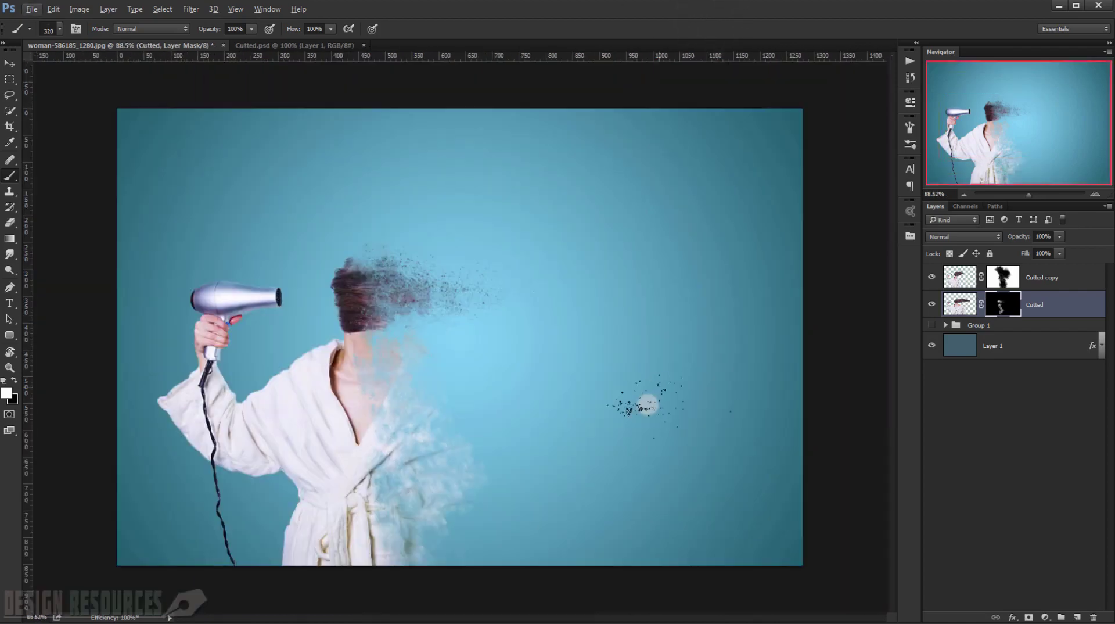
{"action": "scroll", "coordinate": [413, 386], "scroll_direction": "up", "scroll_amount": 4}
{"action": "left_click_drag", "start_coordinate": [345, 430], "coordinate": [400, 444]}
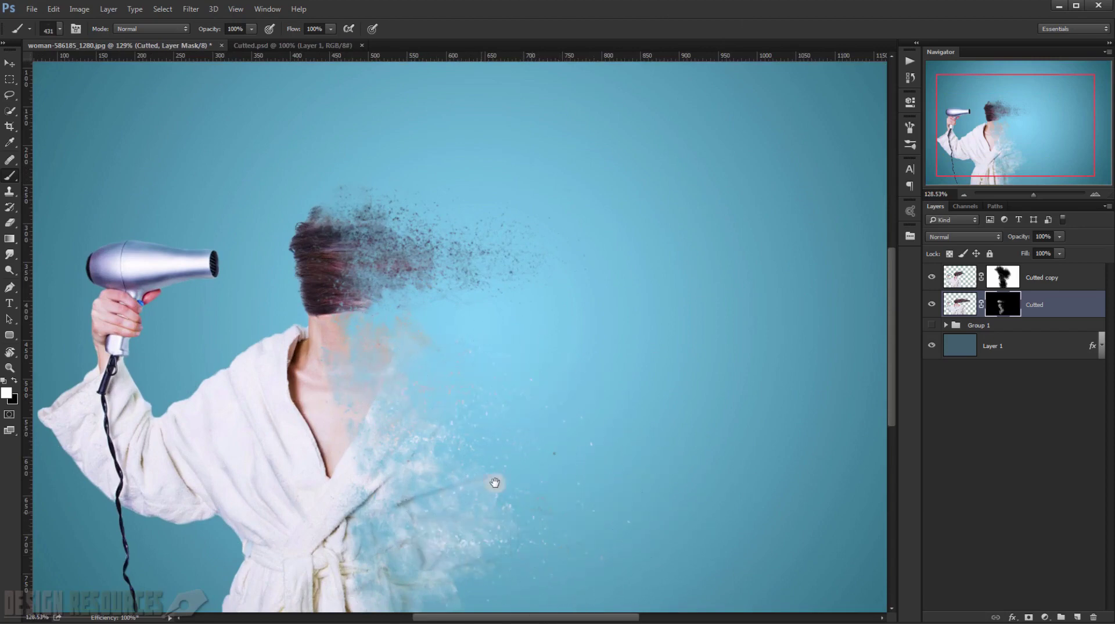
{"action": "left_click_drag", "start_coordinate": [495, 485], "coordinate": [549, 362]}
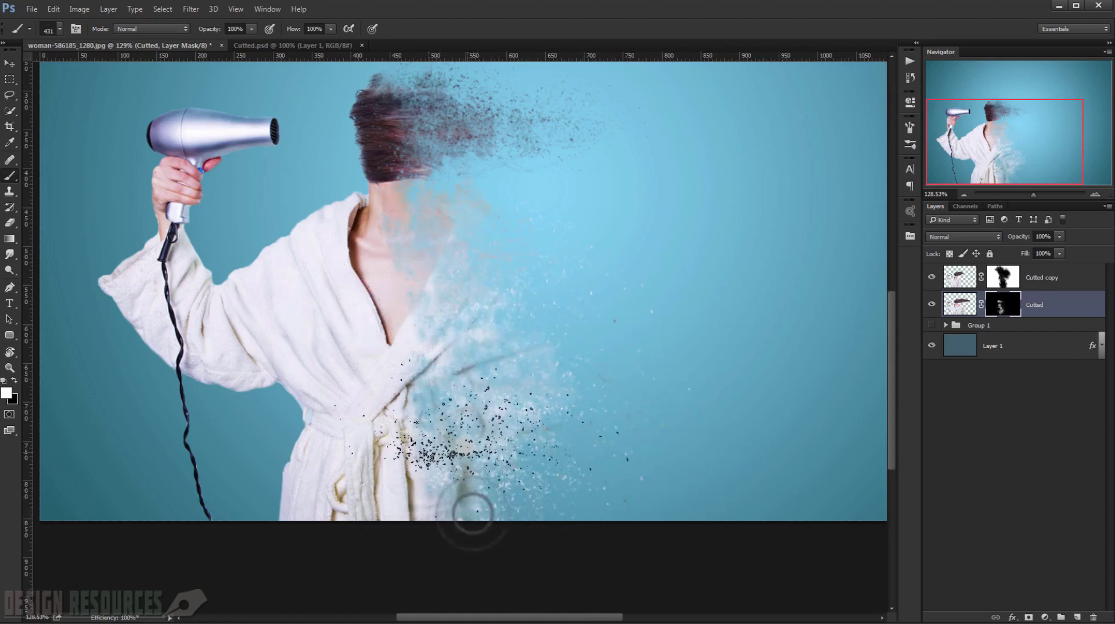
- Spread more particles outward from the chest and the robe's lower side, and compare with the Cutted layer hidden and shown
{"action": "left_click", "coordinate": [620, 351]}
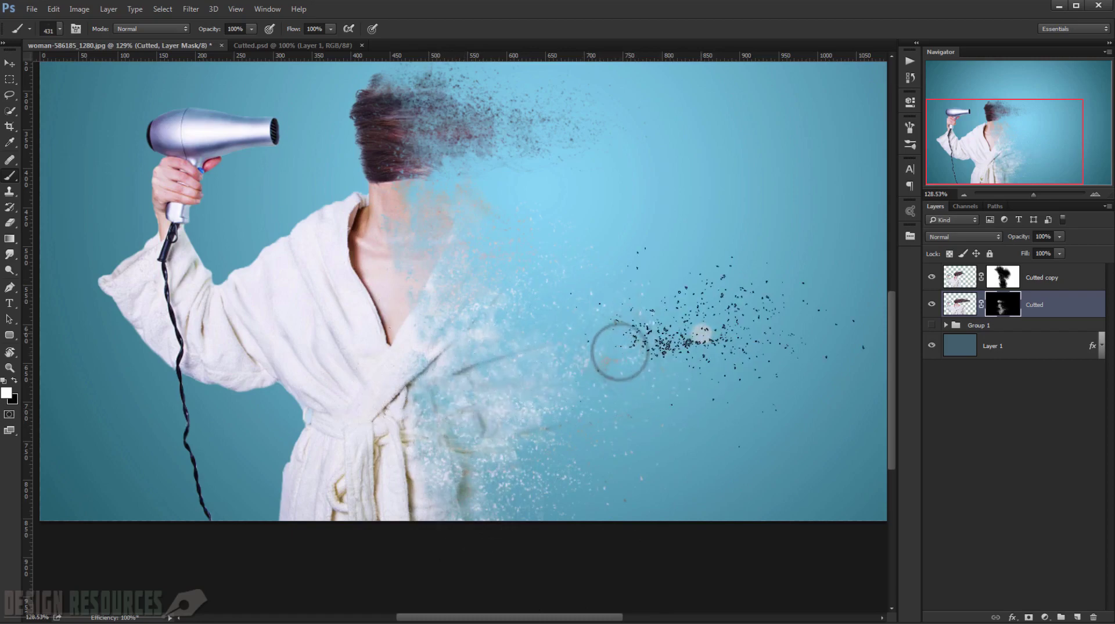
{"action": "scroll", "coordinate": [502, 360], "scroll_direction": "up", "scroll_amount": 4}
{"action": "left_click", "coordinate": [576, 246]}
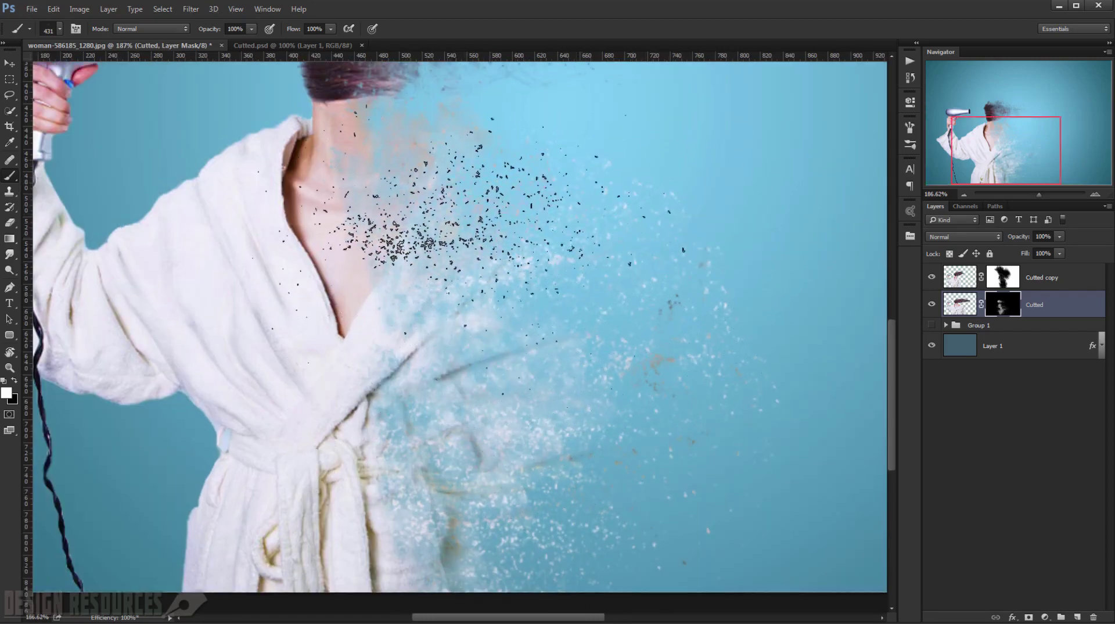
{"action": "scroll", "coordinate": [565, 514], "scroll_direction": "down", "scroll_amount": 3}
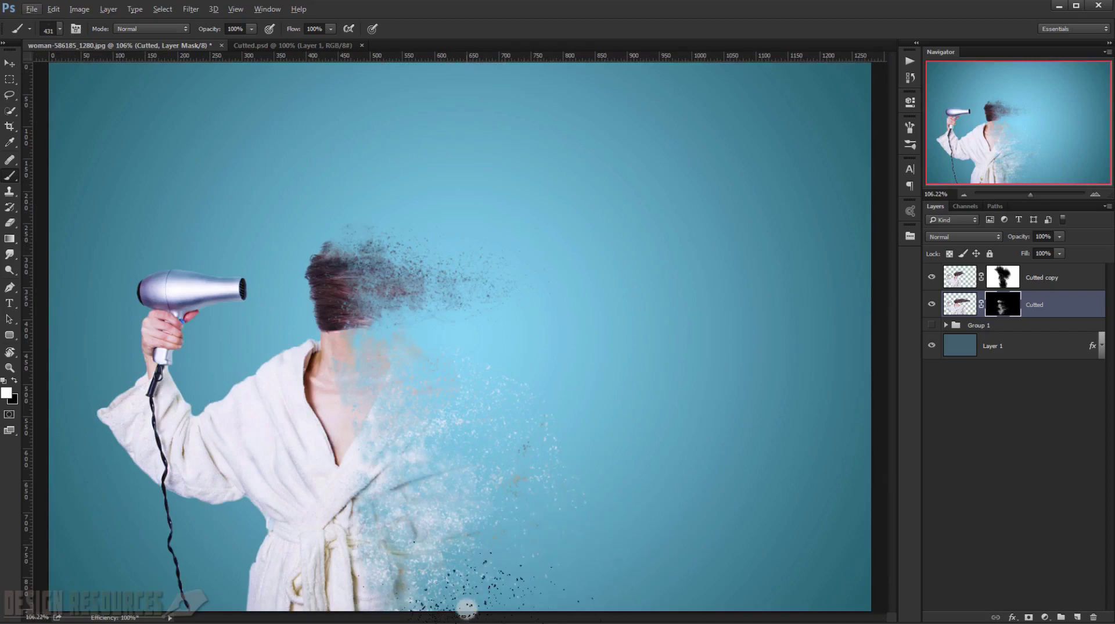
{"action": "scroll", "coordinate": [424, 534], "scroll_direction": "up", "scroll_amount": 4}
{"action": "scroll", "coordinate": [461, 373], "scroll_direction": "down", "scroll_amount": 5}
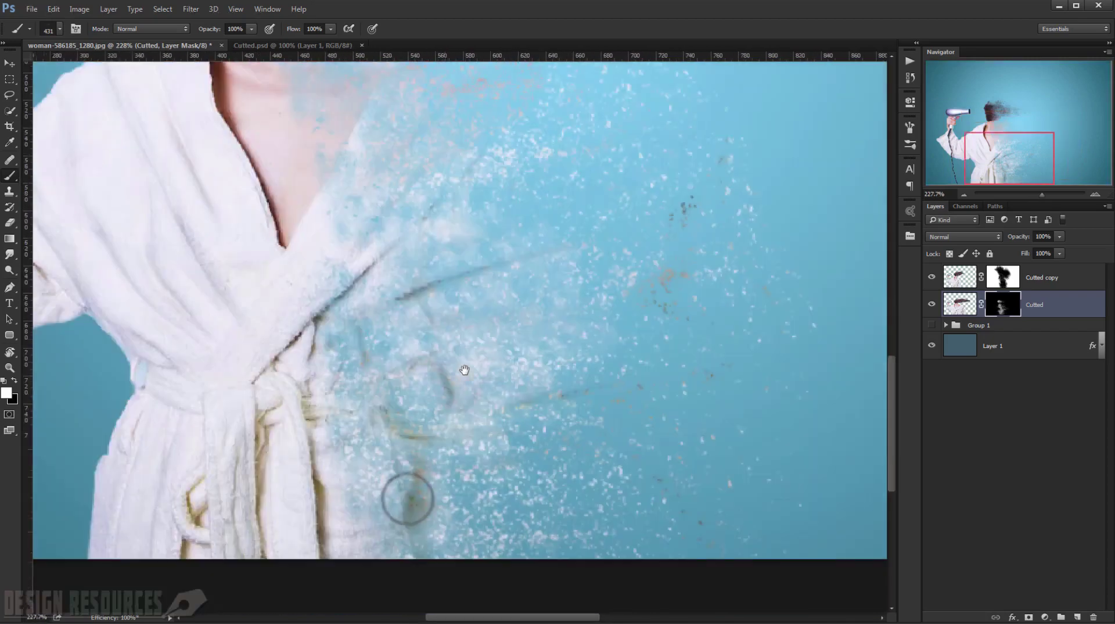
{"action": "left_click", "coordinate": [932, 305]}
{"action": "left_click", "coordinate": [932, 305]}
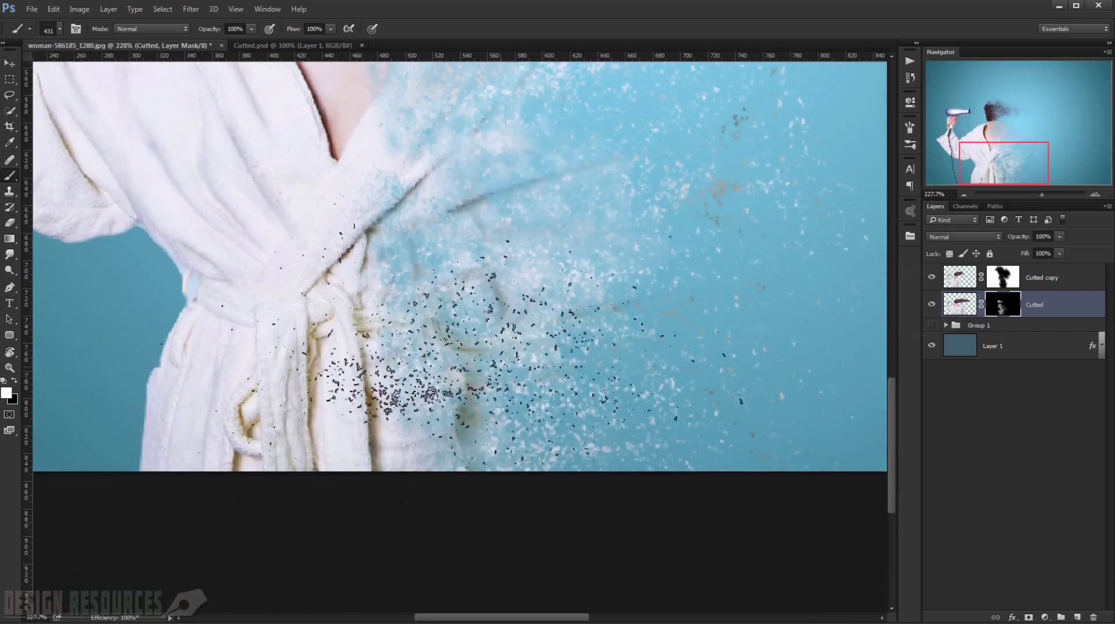
- Switch back to the 435 px splatter brush, reduce it to 91 px and set its opacity to 71%
{"action": "scroll", "coordinate": [458, 354], "scroll_direction": "up", "scroll_amount": 2}
{"action": "right_click", "coordinate": [526, 349]}
{"action": "left_click", "coordinate": [695, 572]}
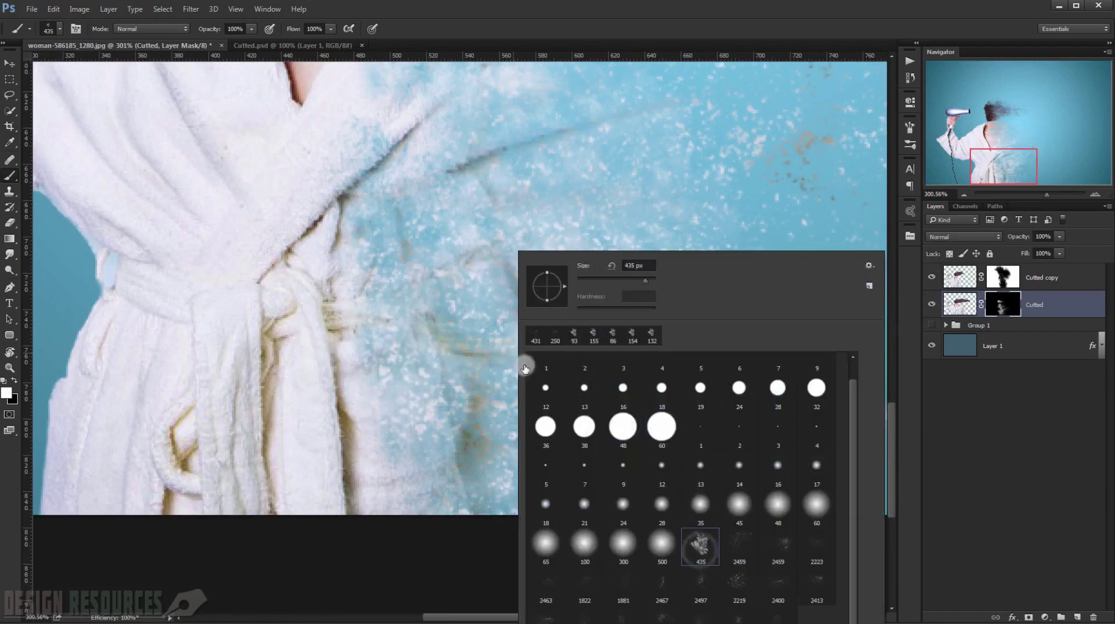
{"action": "left_click", "coordinate": [659, 30]}
{"action": "left_click_drag", "start_coordinate": [573, 255], "coordinate": [215, 274]}
{"action": "left_click", "coordinate": [256, 45]}
{"action": "left_click_drag", "start_coordinate": [210, 30], "coordinate": [193, 29]}
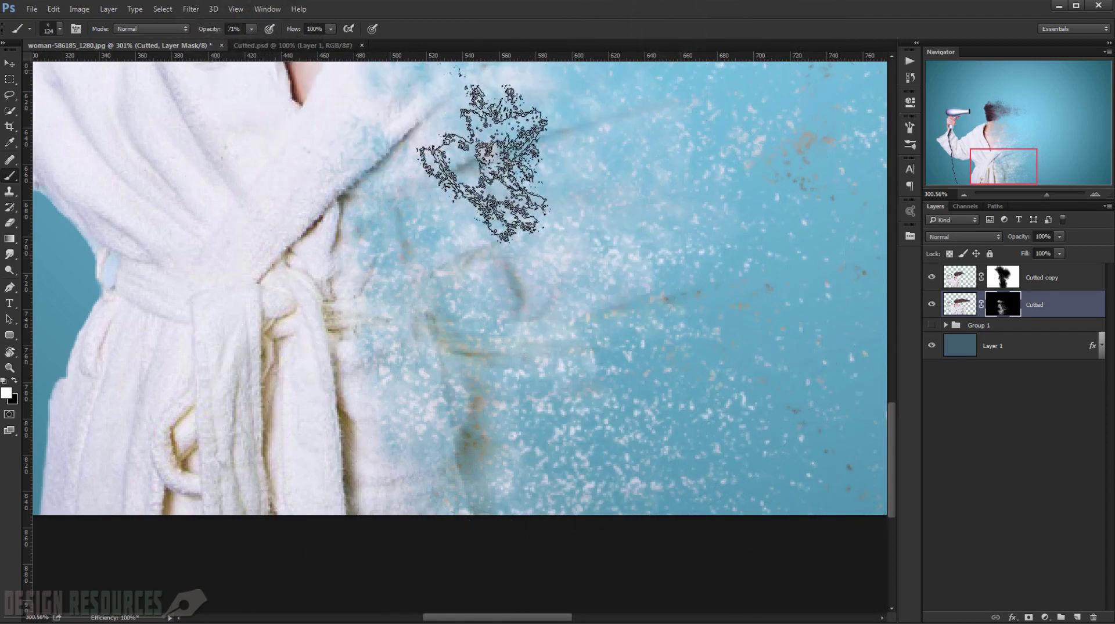
{"action": "left_click_drag", "start_coordinate": [519, 154], "coordinate": [490, 155]}
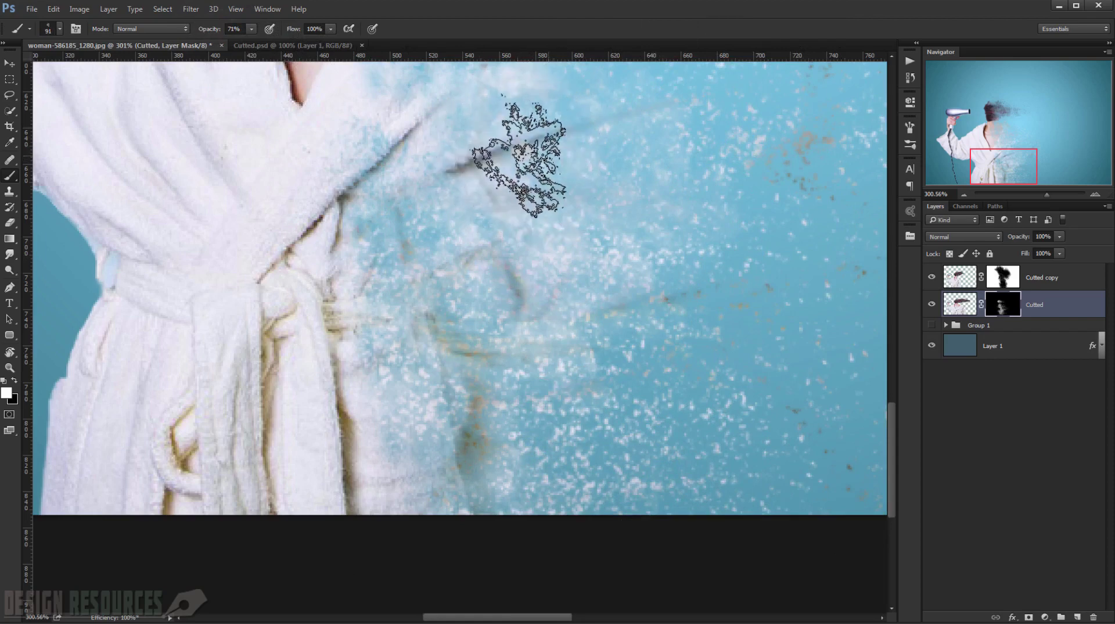
- With black as foreground, fade out the dark fold marks beside the robe's waist and lower edge on the Cutted mask
{"action": "key", "text": "x"}
{"action": "mouse_move", "coordinate": [545, 152]}
{"action": "left_mouse_down"}
{"action": "mouse_move", "coordinate": [503, 198]}
{"action": "mouse_move", "coordinate": [460, 190]}
{"action": "mouse_move", "coordinate": [395, 242]}
{"action": "mouse_move", "coordinate": [408, 232]}
{"action": "mouse_move", "coordinate": [413, 296]}
{"action": "left_mouse_up"}
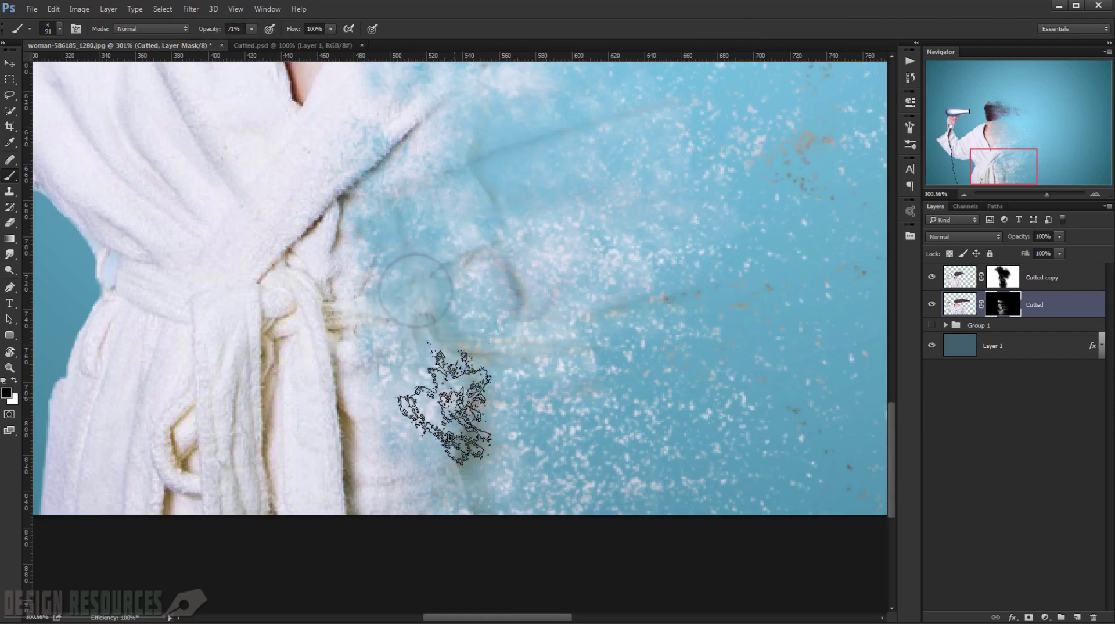
{"action": "left_click", "coordinate": [445, 399]}
{"action": "left_click", "coordinate": [421, 358]}
{"action": "left_click", "coordinate": [476, 439]}
{"action": "left_click", "coordinate": [479, 435]}
{"action": "left_click", "coordinate": [463, 444]}
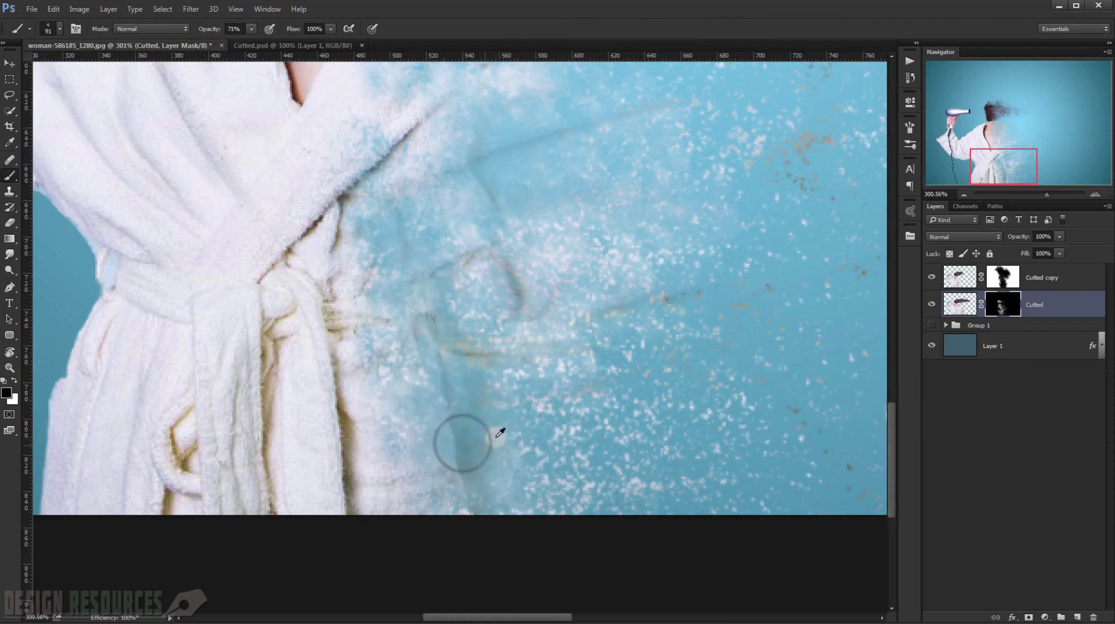
- Fade out more of the dark fold marks beside the robe's waist with black on the Cutted mask
{"action": "scroll", "coordinate": [492, 439], "scroll_direction": "down", "scroll_amount": 3}
{"action": "scroll", "coordinate": [448, 407], "scroll_direction": "up", "scroll_amount": 4}
{"action": "left_click", "coordinate": [428, 250]}
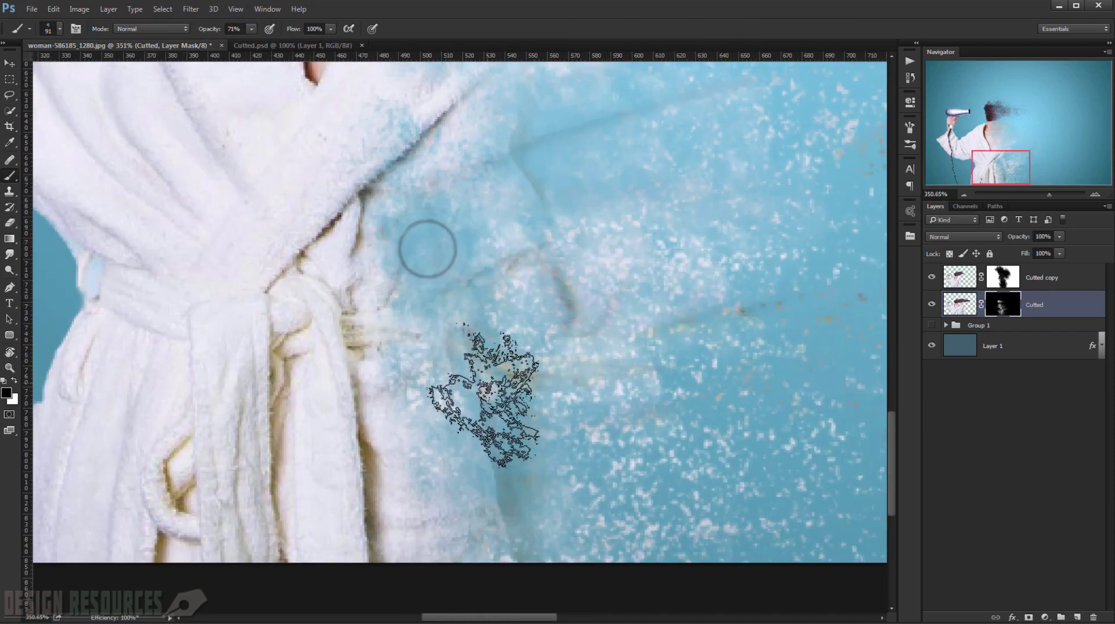
{"action": "scroll", "coordinate": [473, 374], "scroll_direction": "up", "scroll_amount": 1}
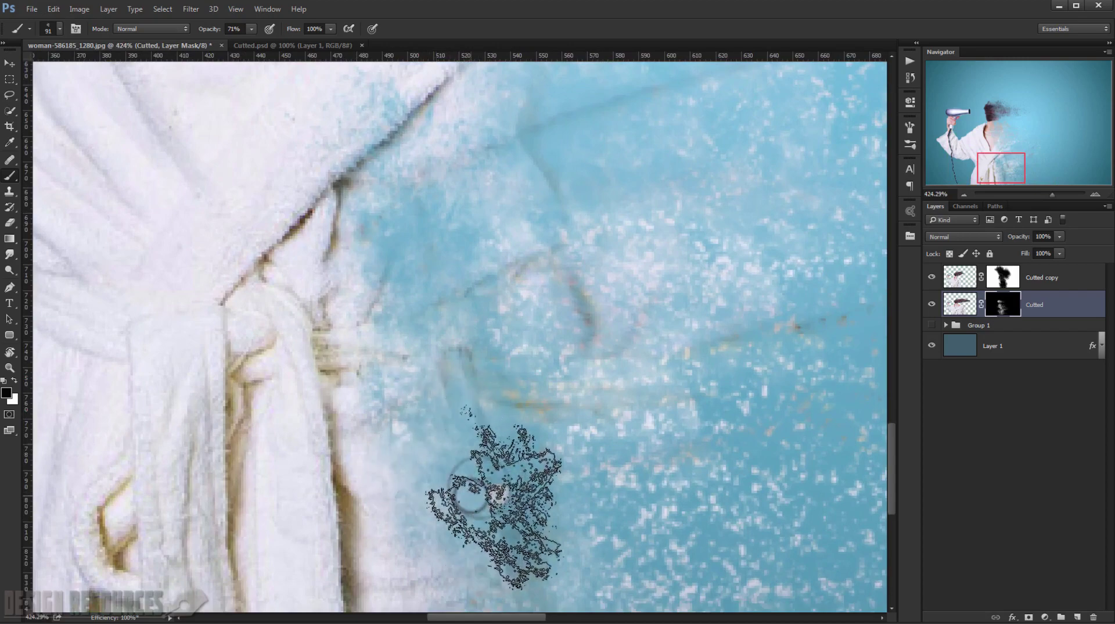
{"action": "scroll", "coordinate": [497, 486], "scroll_direction": "down", "scroll_amount": 5}
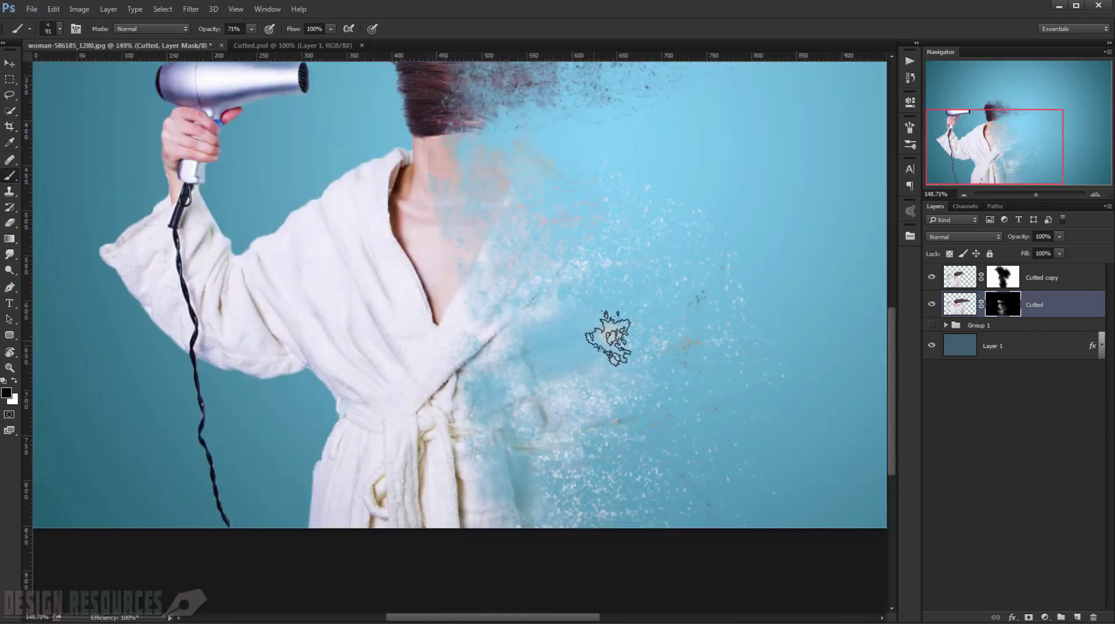
{"action": "right_click", "coordinate": [608, 338]}
{"action": "left_click", "coordinate": [577, 337]}
{"action": "right_click", "coordinate": [588, 338]}
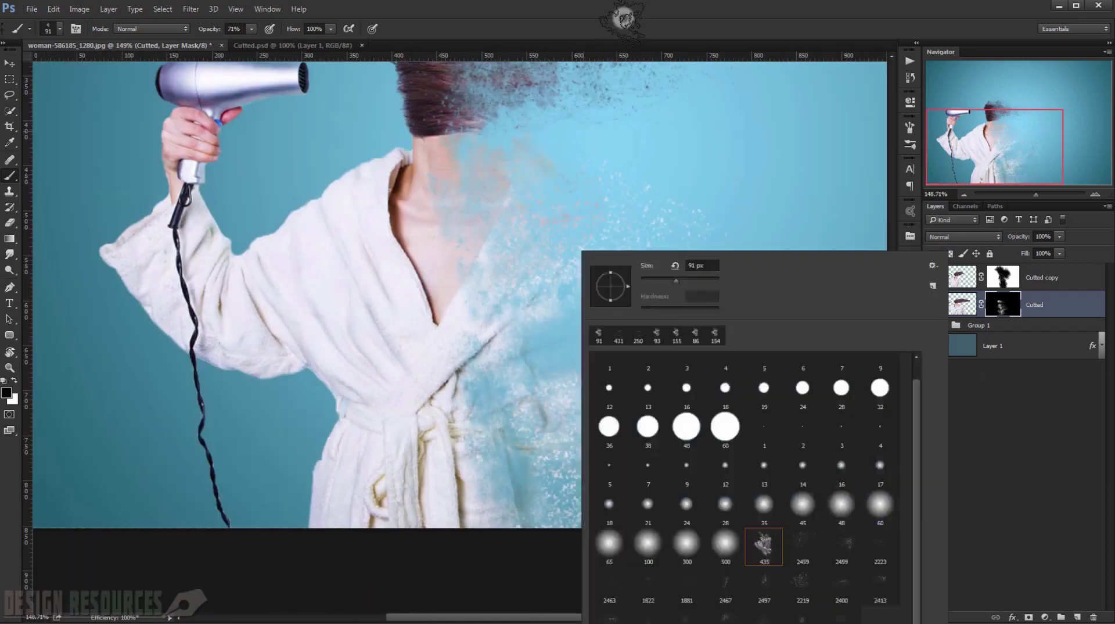
{"action": "left_click", "coordinate": [620, 19]}
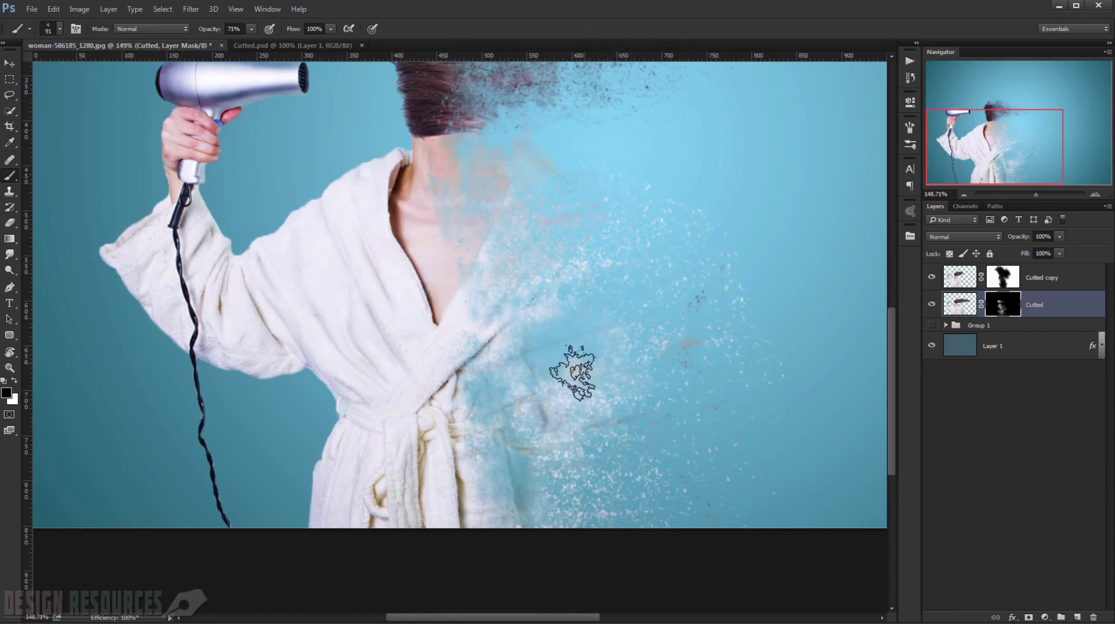
{"action": "key", "text": "c"}
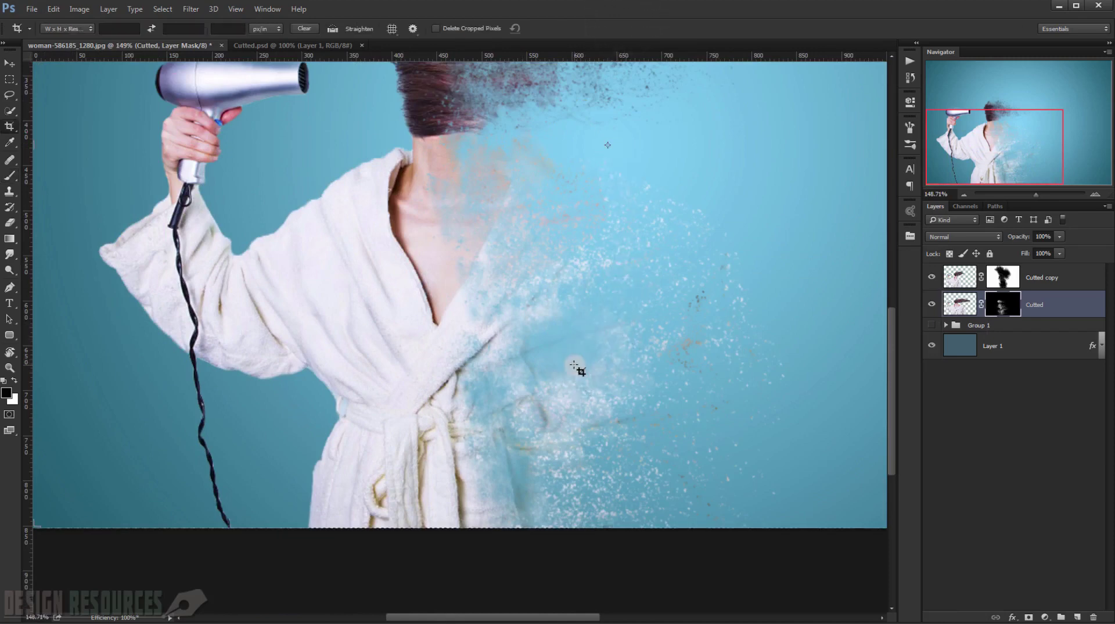
{"action": "key", "text": "b"}
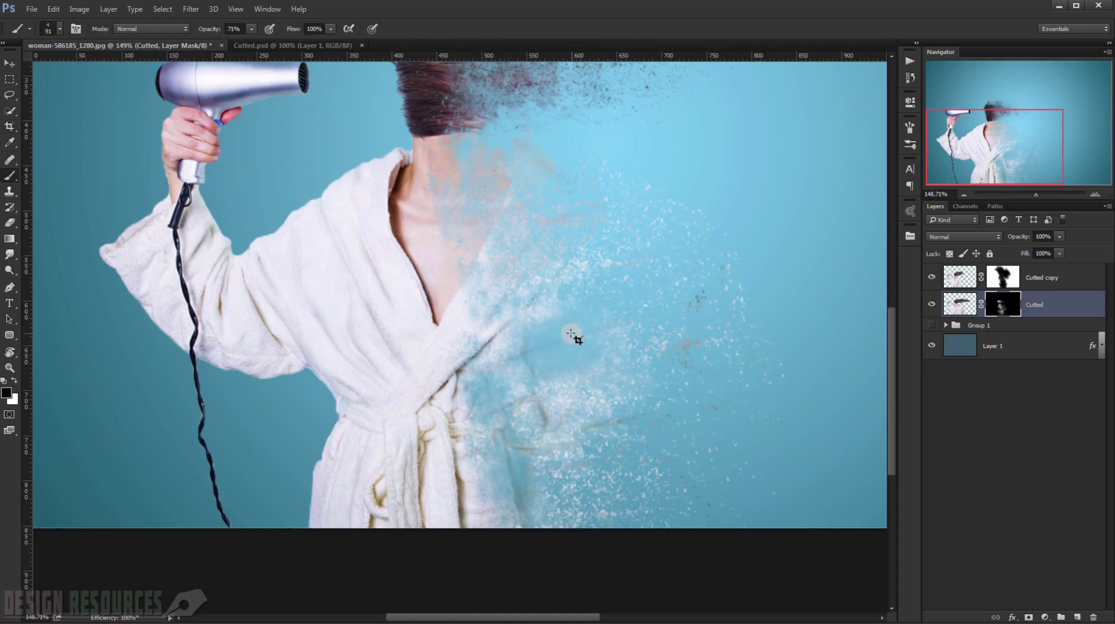
- Dab the splatter brush over the area beside the robe's crossed front on the Cutted mask and reduce it to 84 px
{"action": "mouse_move", "coordinate": [597, 336]}
{"action": "left_mouse_down"}
{"action": "mouse_move", "coordinate": [568, 340]}
{"action": "mouse_move", "coordinate": [576, 349]}
{"action": "left_mouse_up"}
{"action": "left_click", "coordinate": [567, 349]}
{"action": "key", "text": "x"}
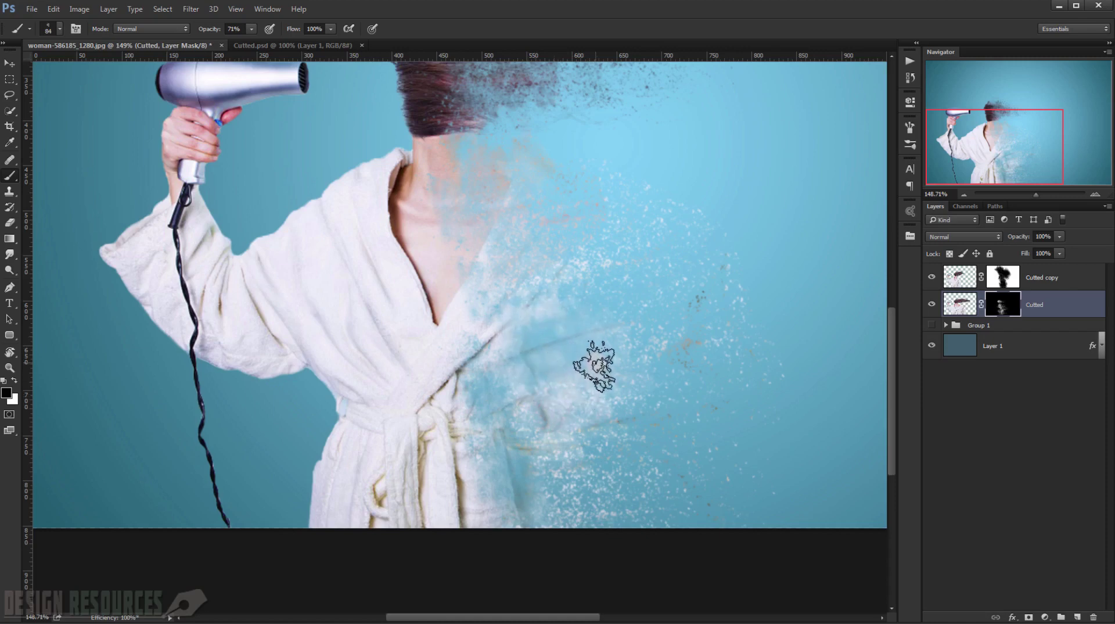
- Switch to the 2247 px particle brush, reduce it to 250 px and dab white beside the neck on the Cutted mask
{"action": "right_click", "coordinate": [565, 346]}
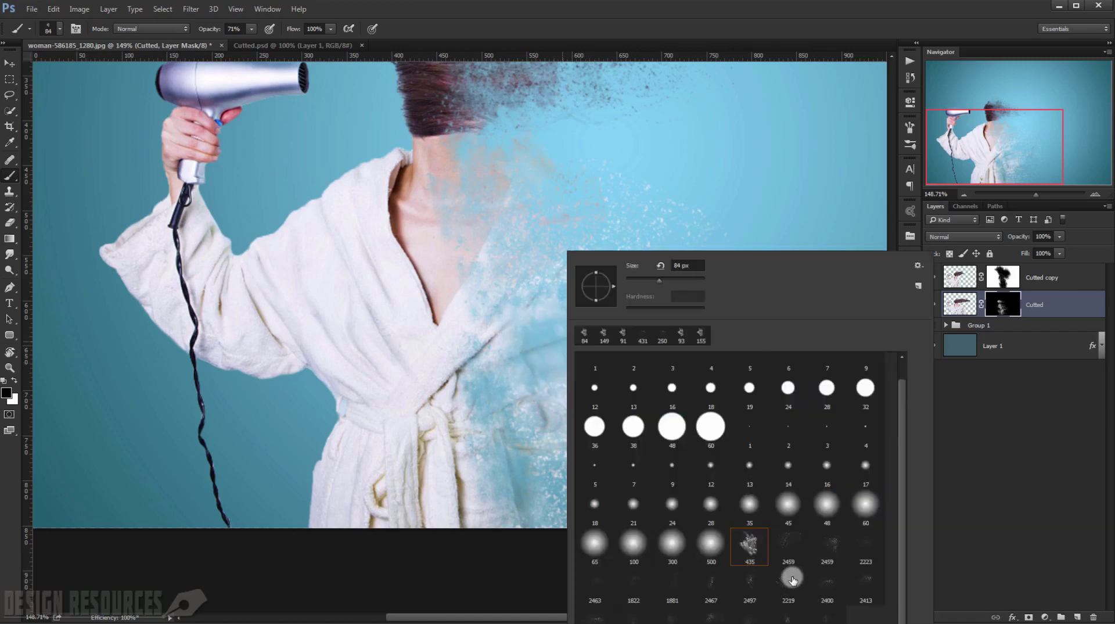
{"action": "left_click", "coordinate": [687, 46]}
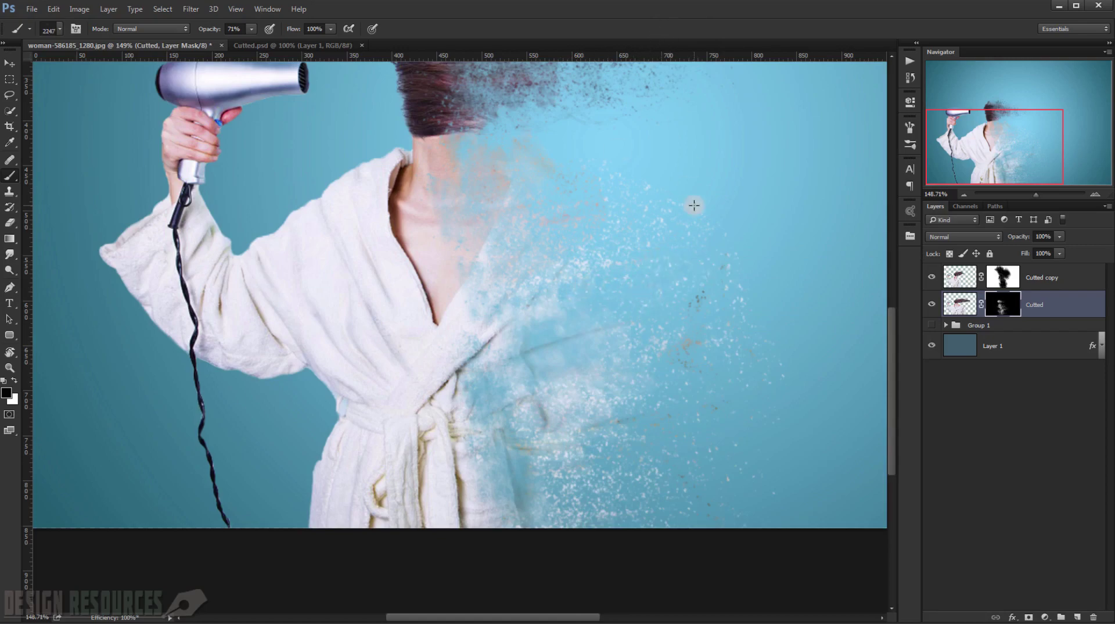
{"action": "key", "text": "bracketleft"}
{"action": "key", "text": "bracketleft"}
{"action": "key", "text": "bracketleft"}
{"action": "key", "text": "bracketleft"}
{"action": "key", "text": "bracketleft"}
{"action": "key", "text": "bracketleft"}
{"action": "key", "text": "bracketleft"}
{"action": "key", "text": "bracketleft"}
{"action": "key", "text": "bracketleft"}
{"action": "key", "text": "bracketleft"}
{"action": "key", "text": "bracketleft"}
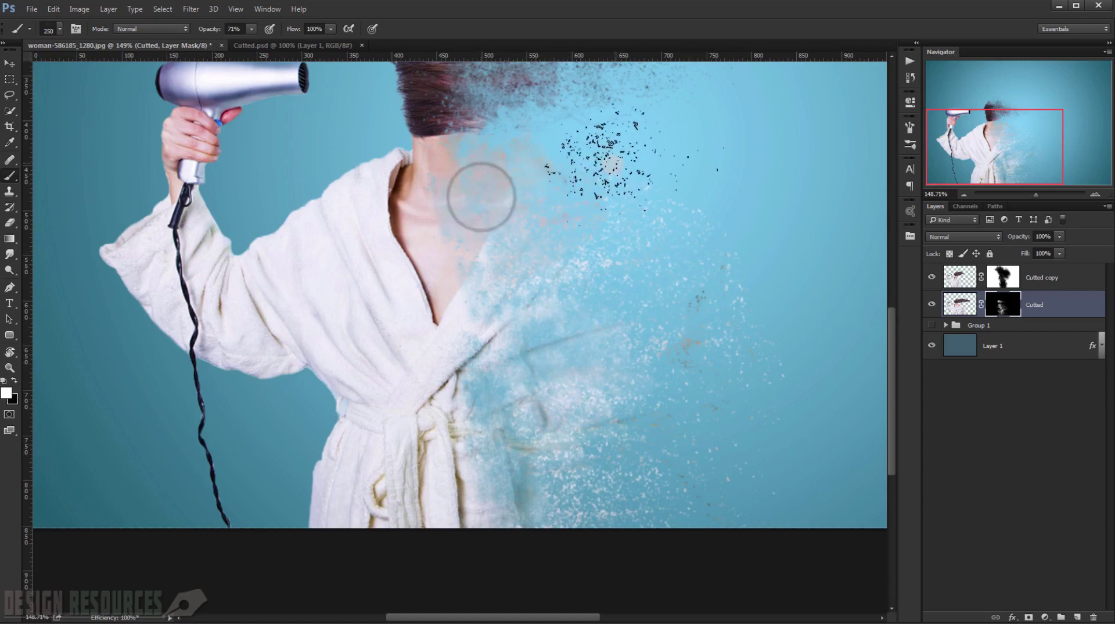
- Create a new empty layer above the Cutted copy layer
{"action": "scroll", "coordinate": [511, 180], "scroll_direction": "up", "scroll_amount": 3}
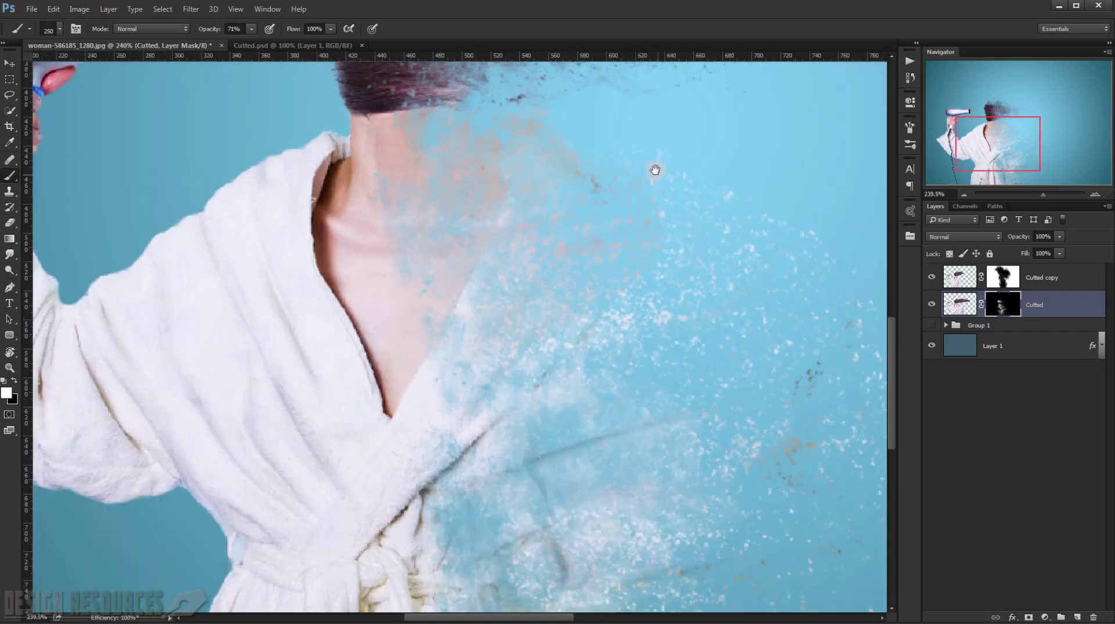
{"action": "scroll", "coordinate": [655, 168], "scroll_direction": "up", "scroll_amount": 3}
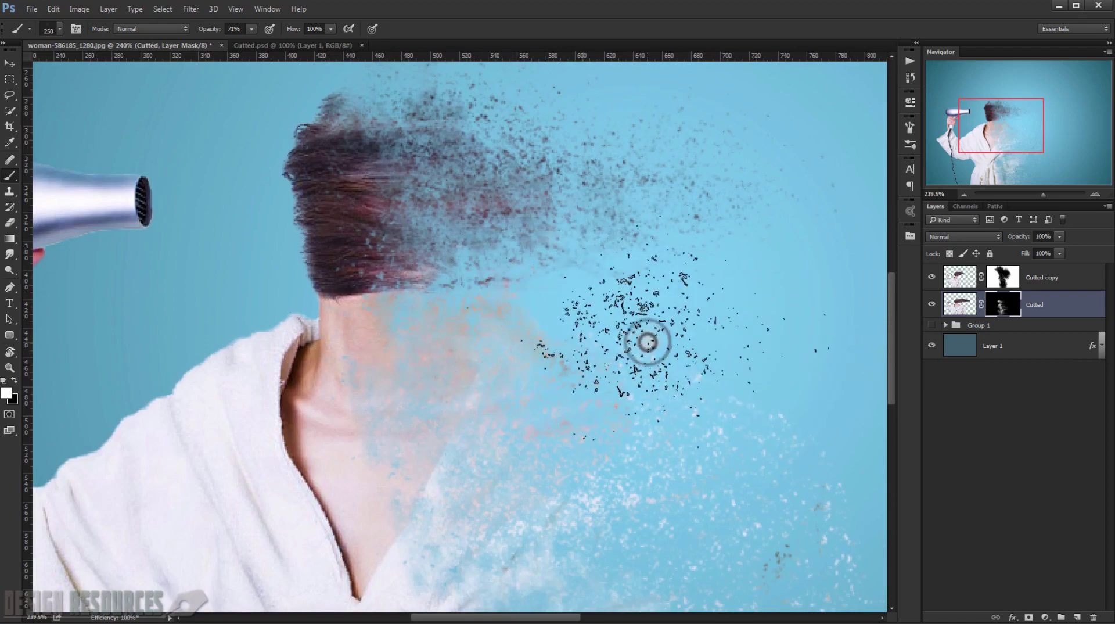
{"action": "scroll", "coordinate": [772, 364], "scroll_direction": "down", "scroll_amount": 5}
{"action": "scroll", "coordinate": [420, 470], "scroll_direction": "up", "scroll_amount": 3}
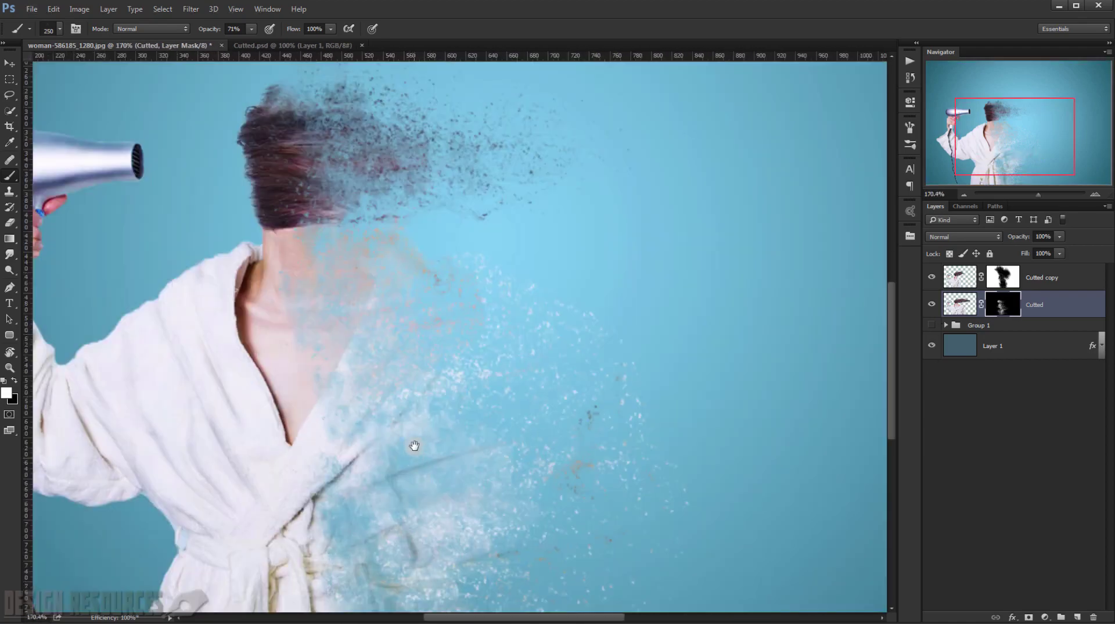
{"action": "left_click_drag", "start_coordinate": [416, 448], "coordinate": [462, 393]}
{"action": "scroll", "coordinate": [464, 395], "scroll_direction": "down", "scroll_amount": 2}
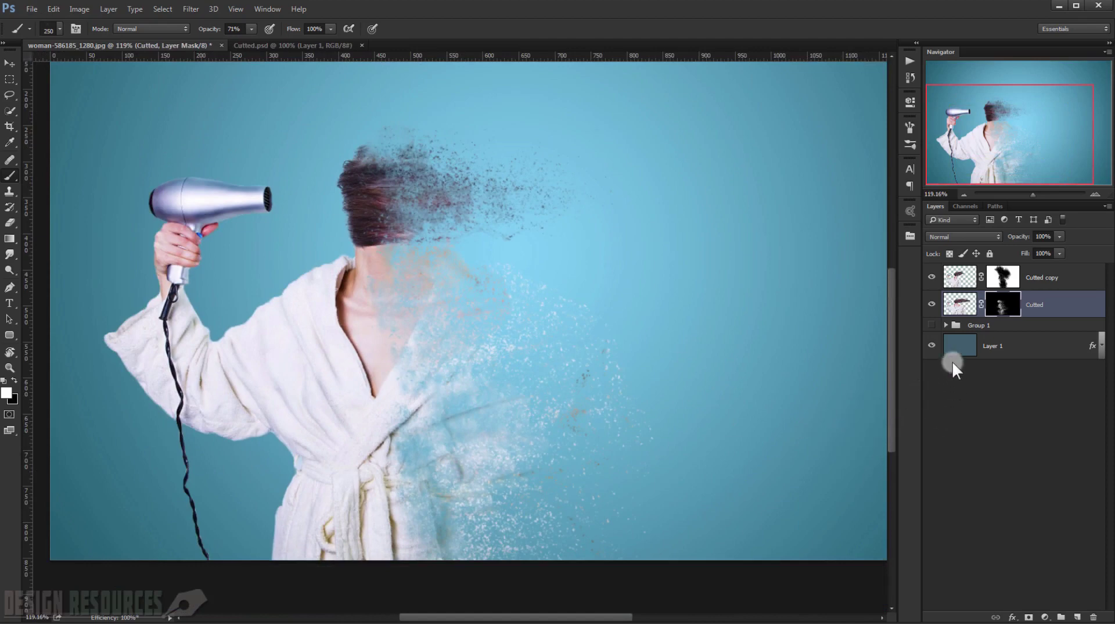
{"action": "left_click", "coordinate": [1067, 279]}
{"action": "left_click", "coordinate": [1067, 614]}
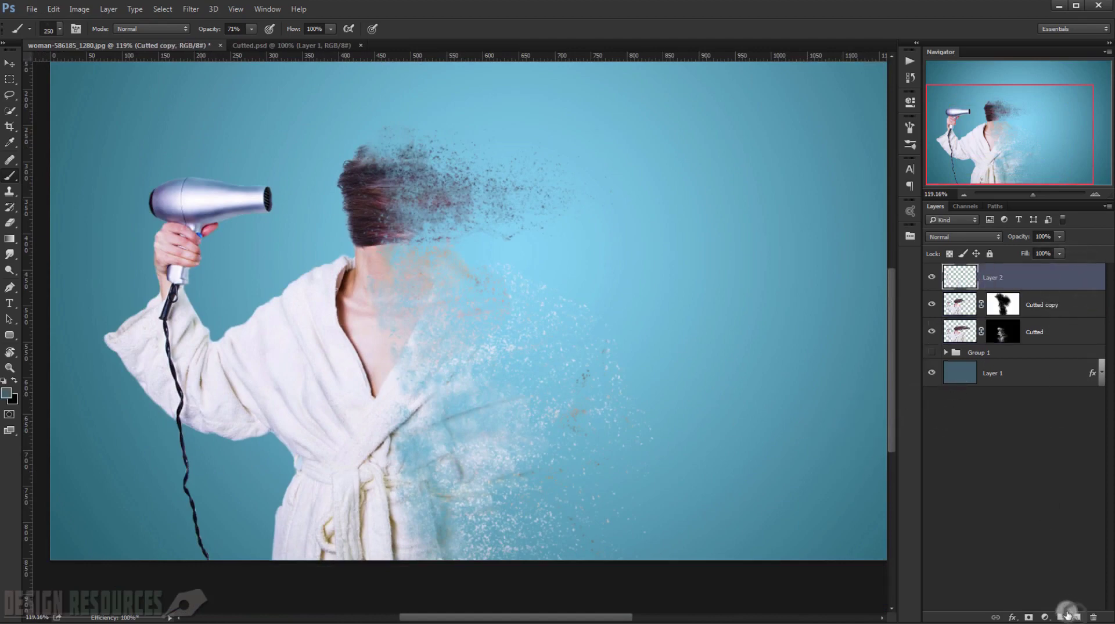
- Sample a light colour, set the particle brush to 275 px and 100% opacity, and scatter particles beside the neck on Layer 2
{"action": "scroll", "coordinate": [393, 378], "scroll_direction": "up", "scroll_amount": 3}
{"action": "left_click", "coordinate": [372, 299], "text": "alt"}
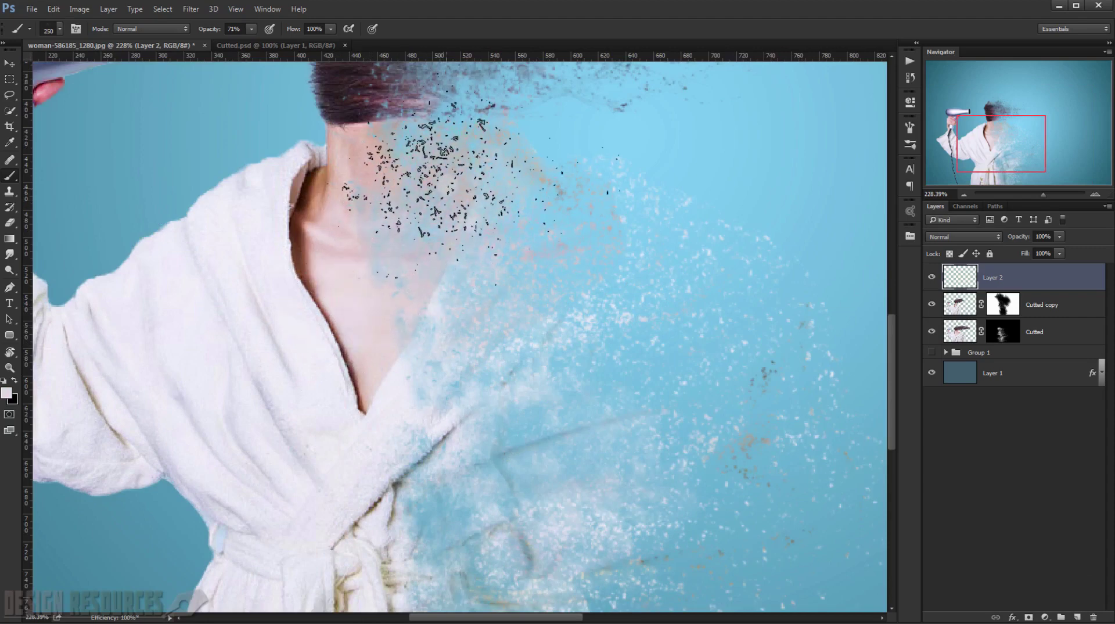
{"action": "key", "text": "]"}
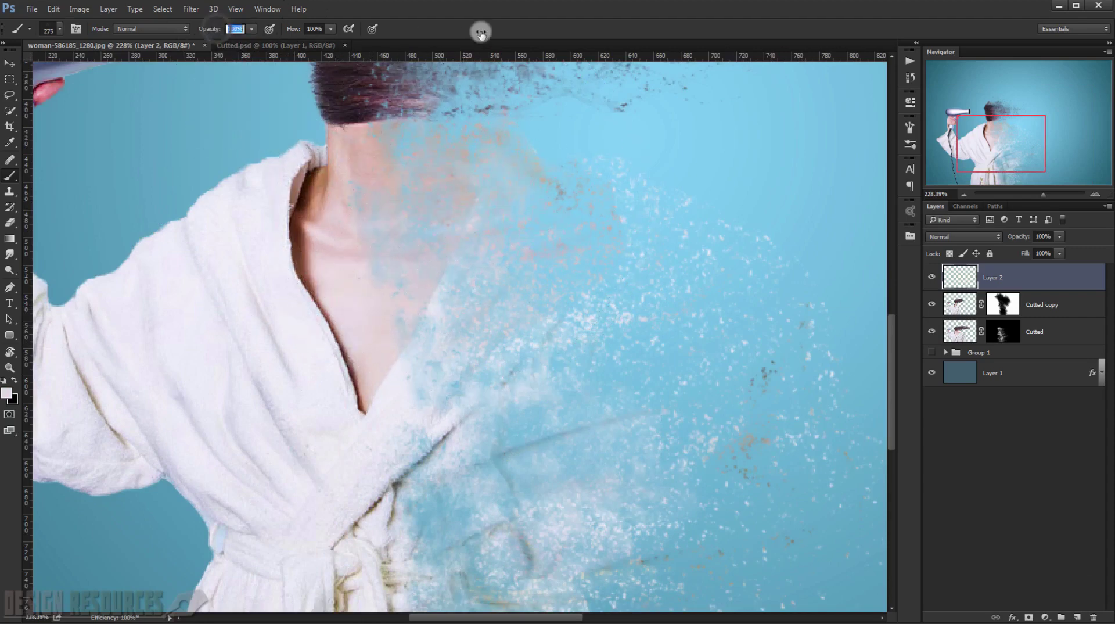
{"action": "left_click", "coordinate": [565, 164]}
{"action": "left_click", "coordinate": [431, 158]}
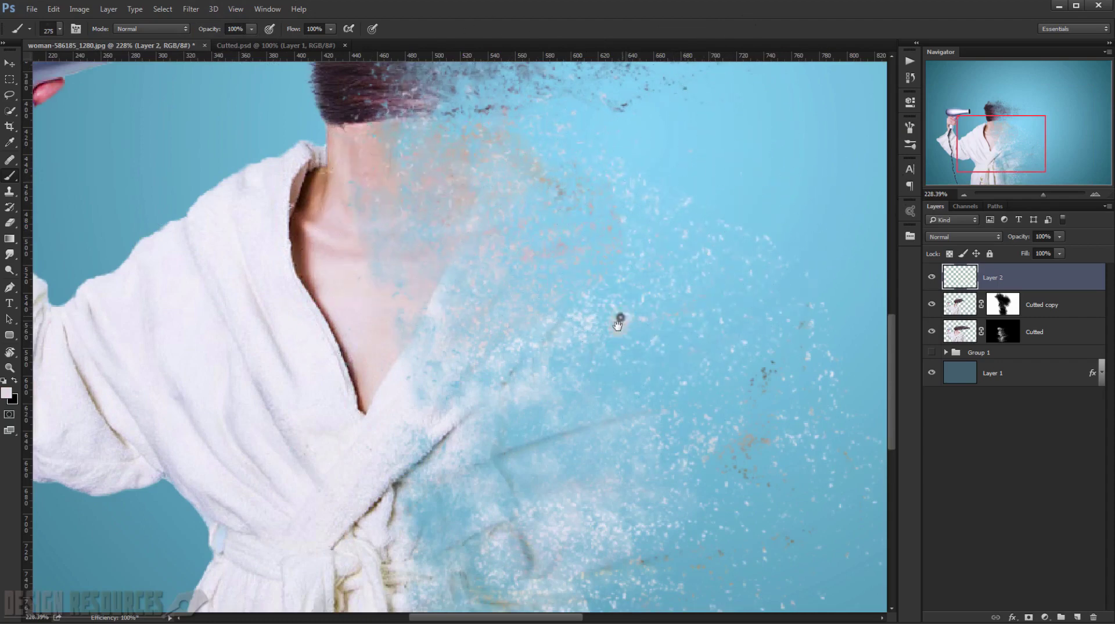
- Enlarge the particle brush to 338 px and scatter light particles beside the robe's chest, waist and lower edge
{"action": "left_click_drag", "start_coordinate": [618, 325], "coordinate": [630, 351]}
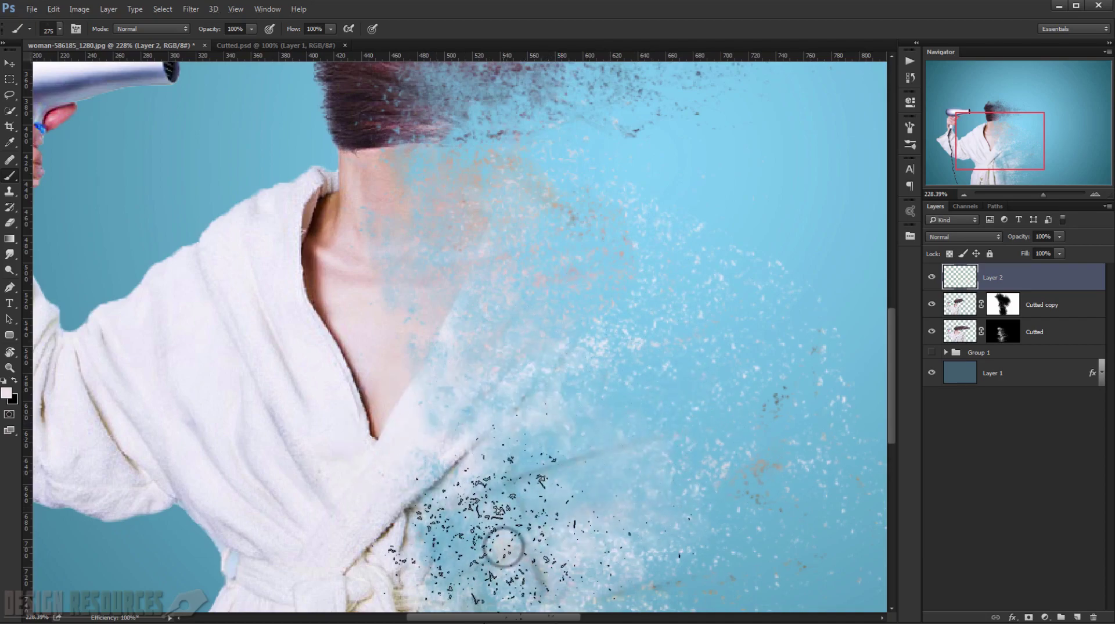
{"action": "scroll", "coordinate": [627, 499], "scroll_direction": "down", "scroll_amount": 3}
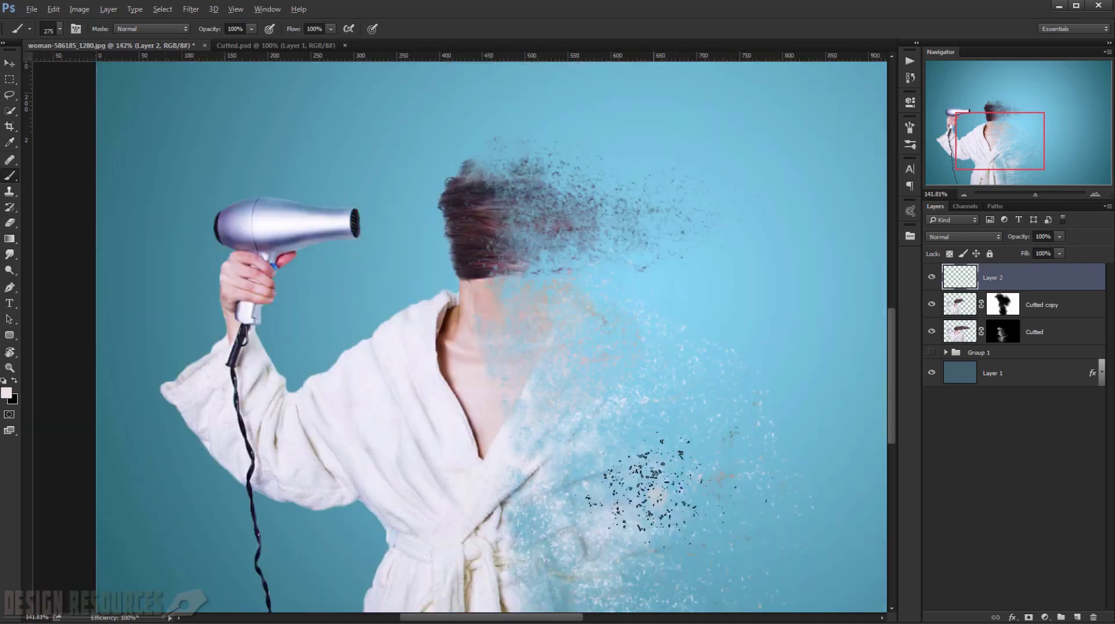
{"action": "mouse_move", "coordinate": [632, 501]}
{"action": "left_mouse_down"}
{"action": "mouse_move", "coordinate": [608, 395]}
{"action": "mouse_move", "coordinate": [583, 384]}
{"action": "left_mouse_up"}
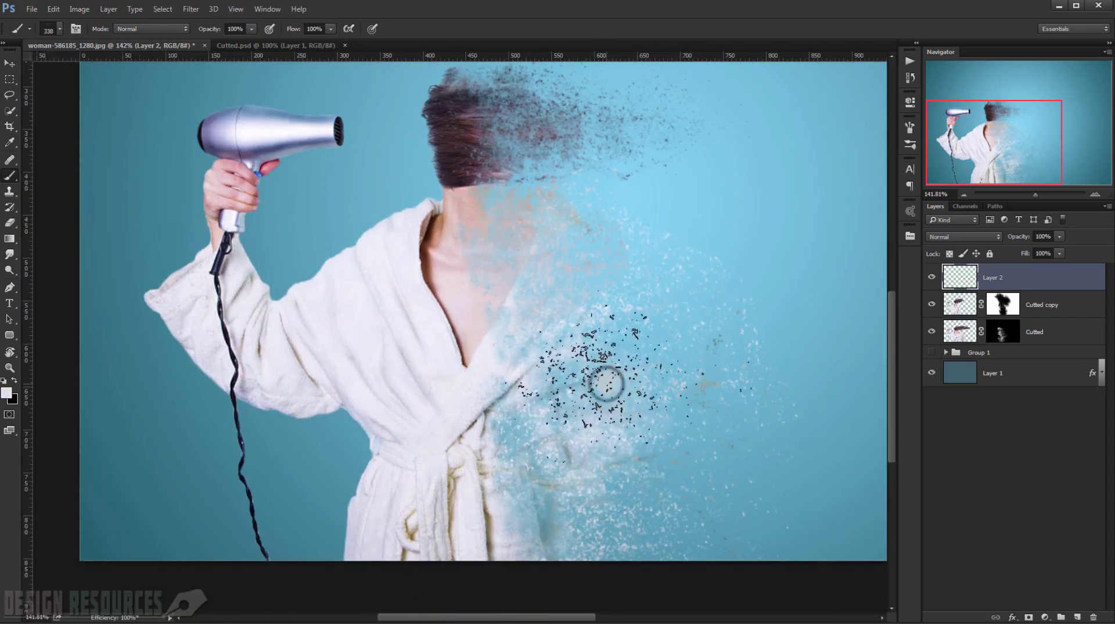
{"action": "left_click", "coordinate": [650, 471]}
{"action": "left_click_drag", "start_coordinate": [635, 456], "coordinate": [630, 361]}
{"action": "left_click", "coordinate": [578, 392]}
{"action": "left_click", "coordinate": [568, 420]}
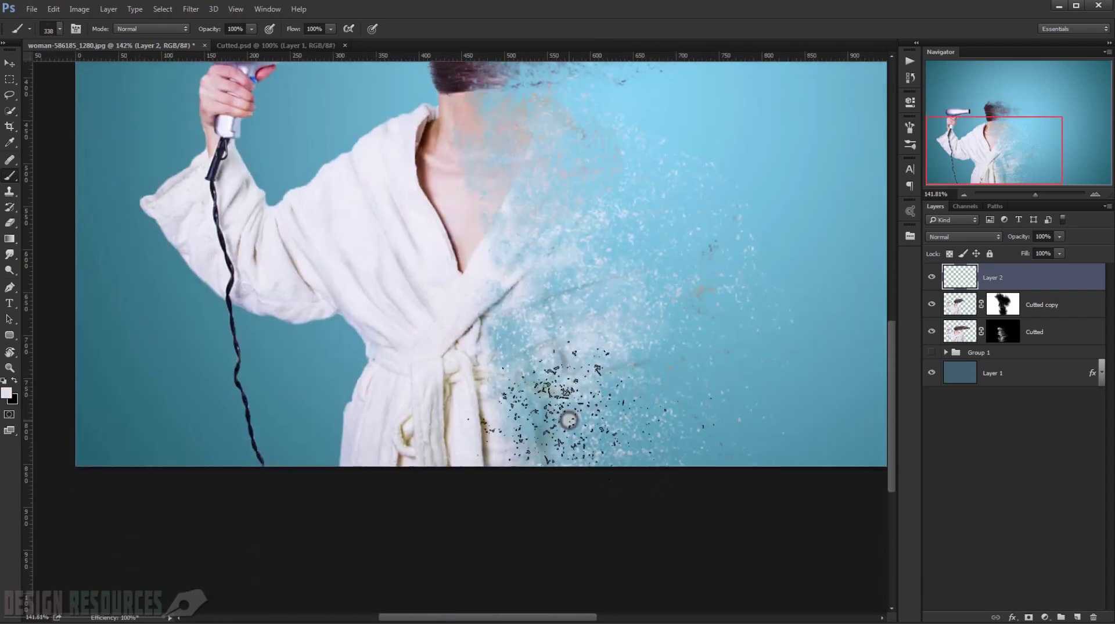
{"action": "left_click", "coordinate": [568, 421]}
- Resample a pale robe tone and dab more particles over the fold marks beside the waist
{"action": "left_click", "coordinate": [524, 419], "text": "alt"}
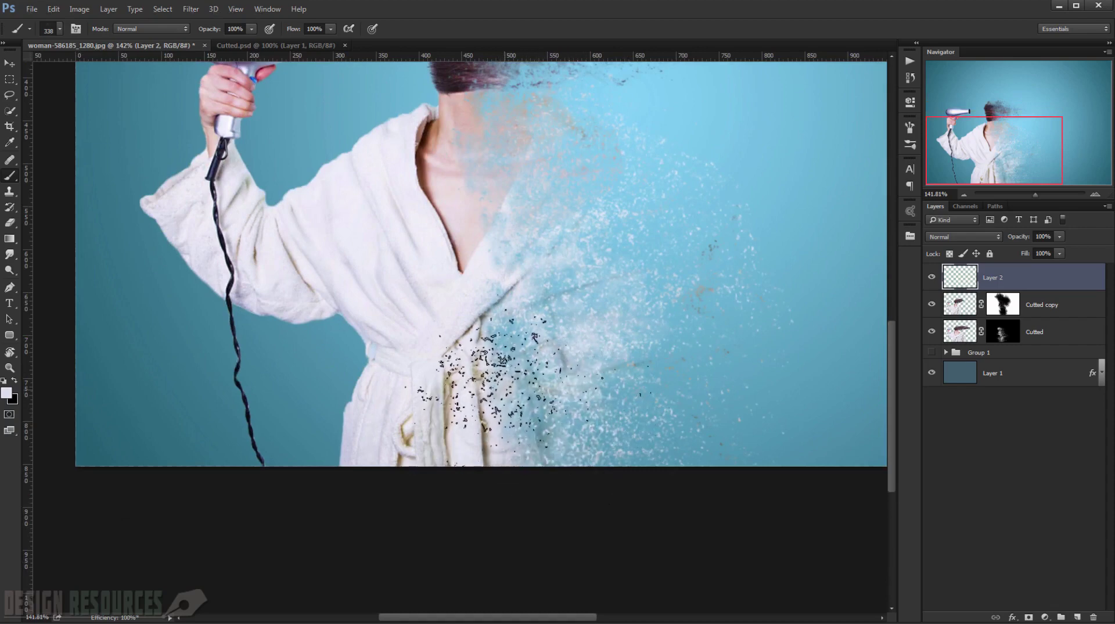
{"action": "left_click", "coordinate": [507, 385]}
{"action": "left_click", "coordinate": [759, 343]}
{"action": "left_click", "coordinate": [596, 329]}
{"action": "left_click", "coordinate": [734, 402]}
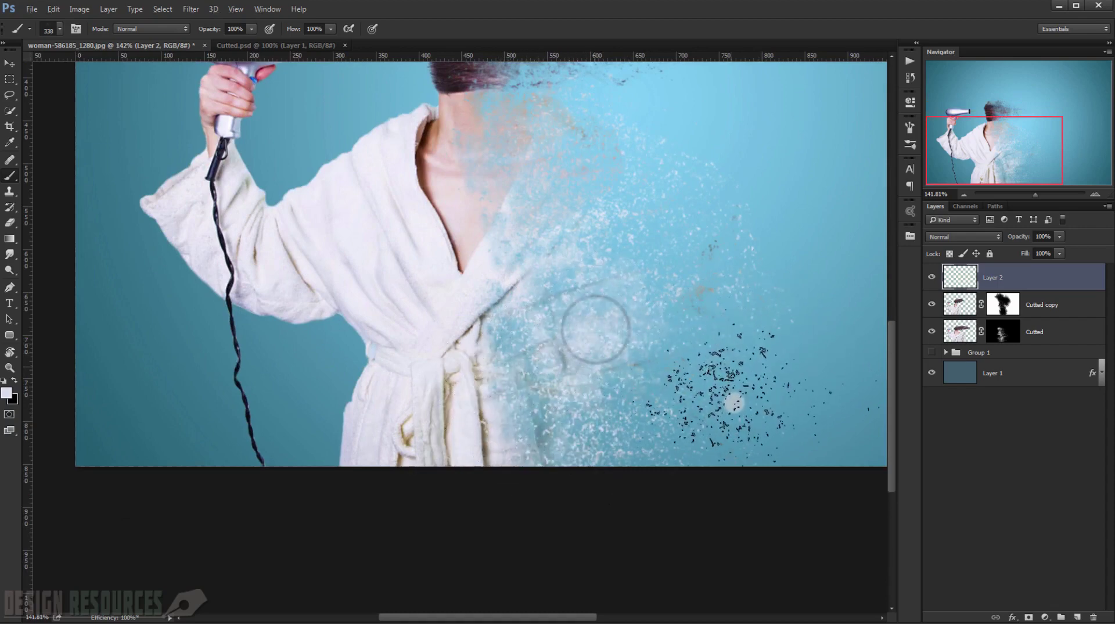
- Sample the dark hair colour, reduce the brush to 298 px and scatter hair particles above and below the dispersing hair
{"action": "scroll", "coordinate": [746, 249], "scroll_direction": "down", "scroll_amount": 2}
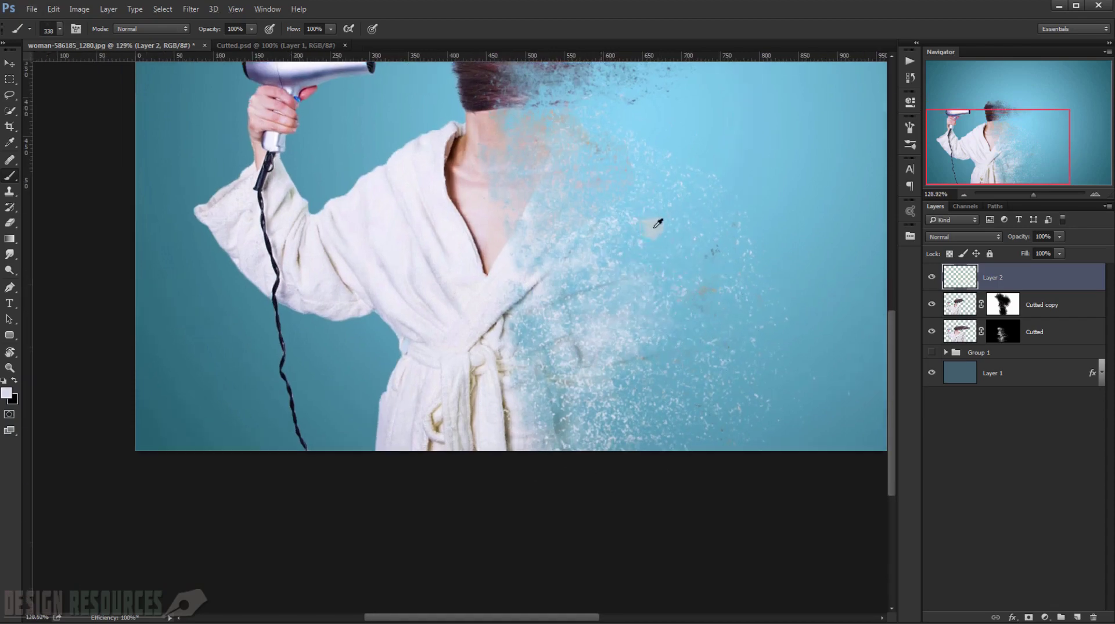
{"action": "scroll", "coordinate": [658, 223], "scroll_direction": "up", "scroll_amount": 3}
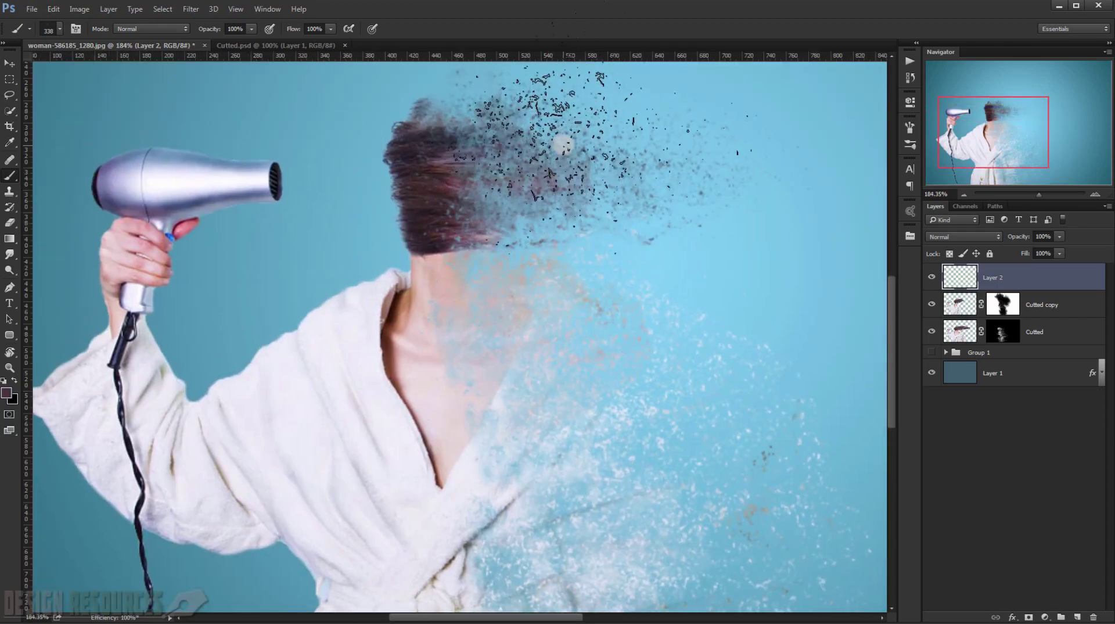
{"action": "left_click_drag", "start_coordinate": [562, 138], "coordinate": [575, 248]}
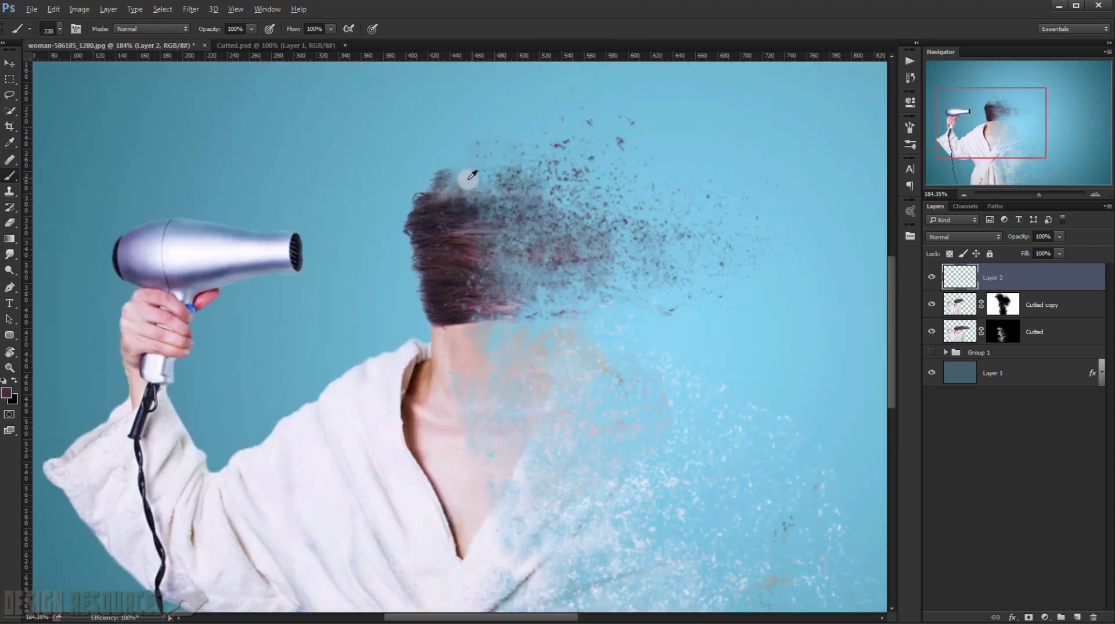
{"action": "left_click", "coordinate": [438, 199], "text": "alt"}
{"action": "left_click_drag", "start_coordinate": [492, 171], "coordinate": [474, 168]}
{"action": "left_click", "coordinate": [482, 158]}
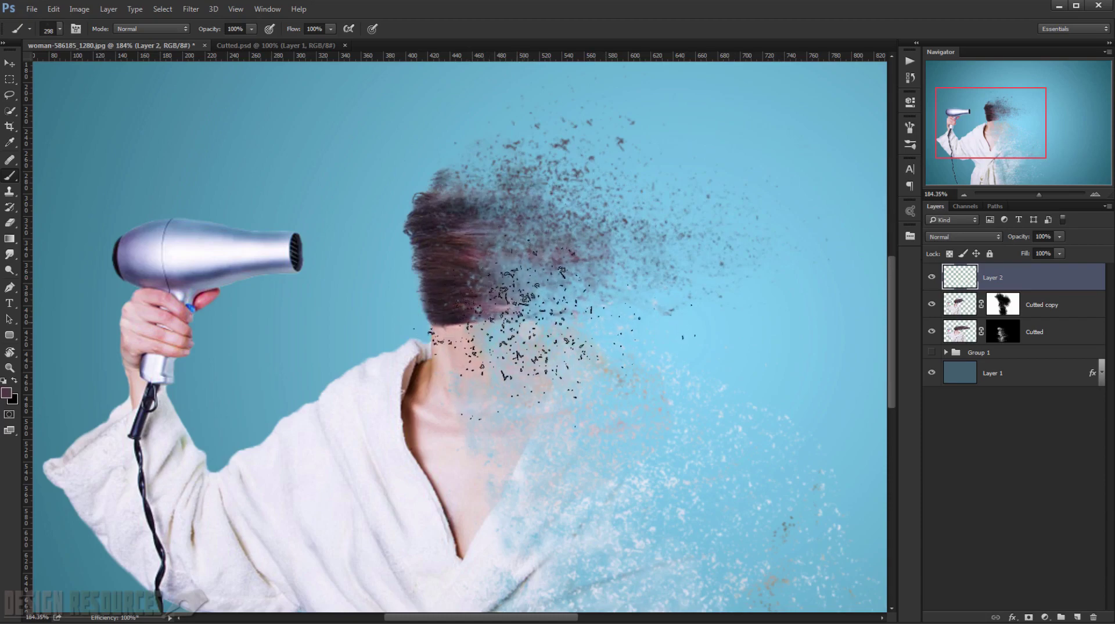
{"action": "left_click", "coordinate": [547, 307]}
- Examine the dispersion effect up close around the robe and hair, and over the whole image
{"action": "key", "text": "ctrl+0"}
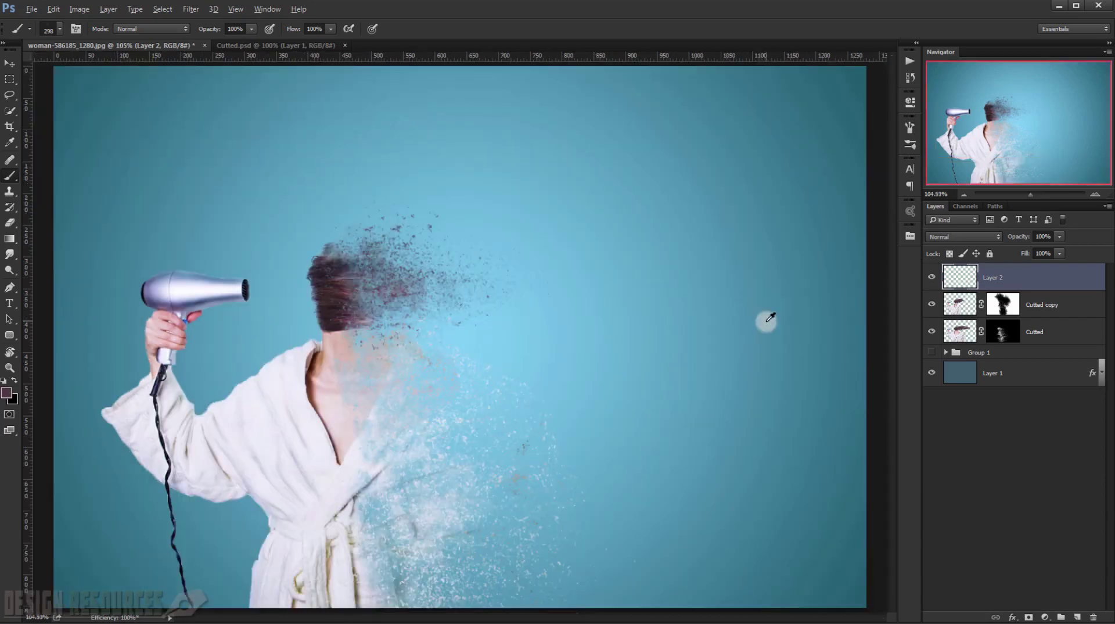
{"action": "scroll", "coordinate": [424, 446], "scroll_direction": "up", "scroll_amount": 4}
{"action": "left_click_drag", "start_coordinate": [390, 425], "coordinate": [639, 381]}
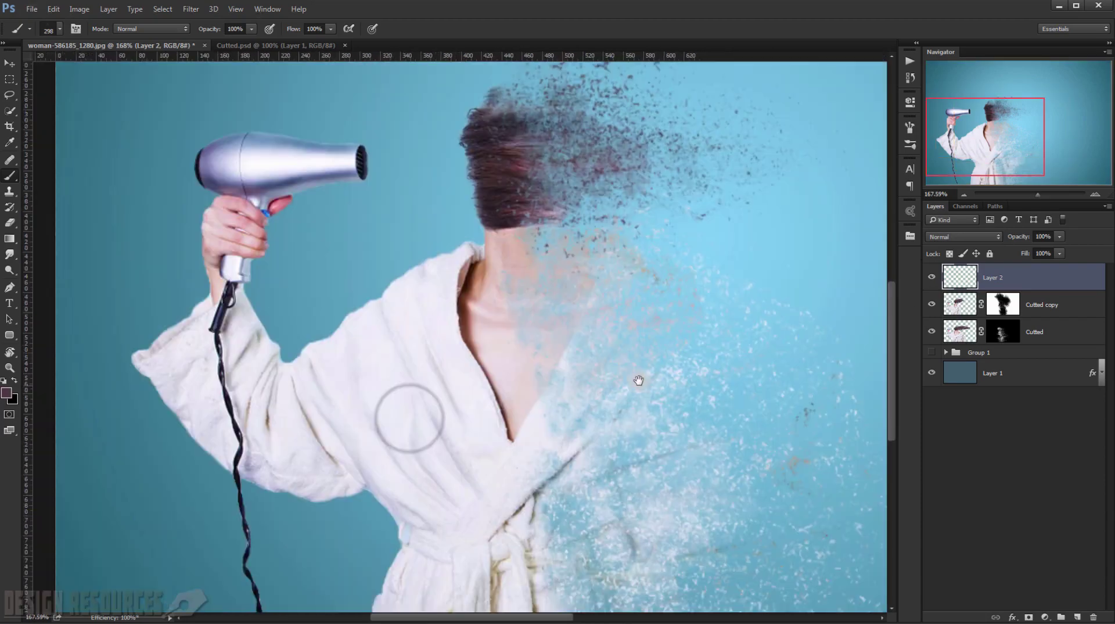
{"action": "scroll", "coordinate": [618, 395], "scroll_direction": "down", "scroll_amount": 6, "text": "alt"}
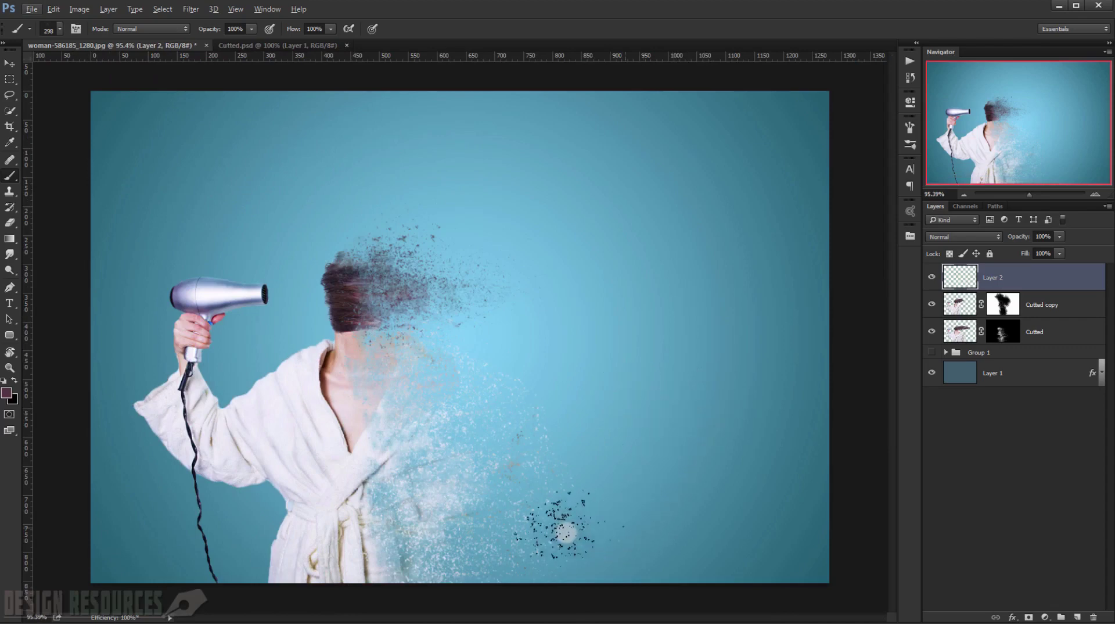
{"action": "scroll", "coordinate": [485, 507], "scroll_direction": "up", "scroll_amount": 5, "text": "alt"}
{"action": "left_click_drag", "start_coordinate": [406, 457], "coordinate": [656, 430]}
{"action": "scroll", "coordinate": [638, 416], "scroll_direction": "down", "scroll_amount": 3}
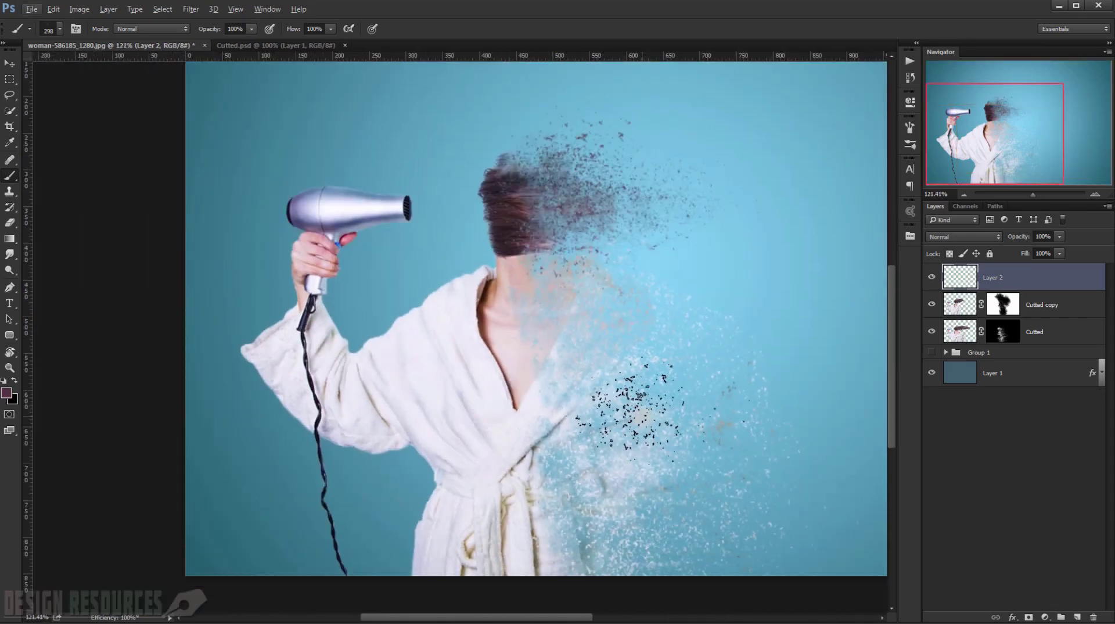
{"action": "scroll", "coordinate": [639, 395], "scroll_direction": "down", "scroll_amount": 1, "text": "alt"}
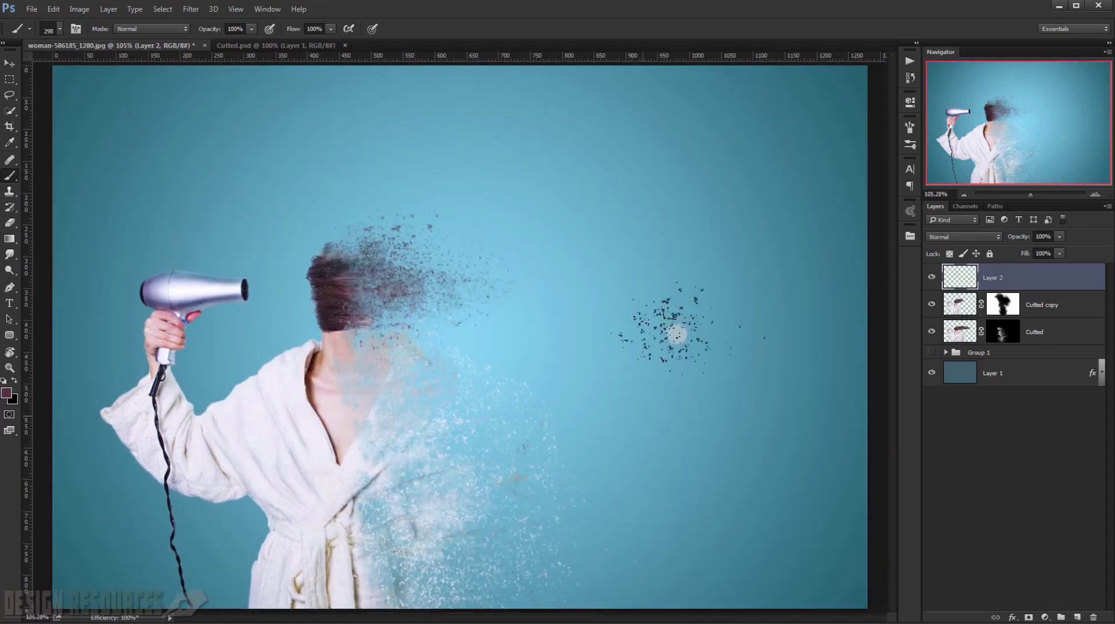
{"action": "key", "text": "ctrl+z"}
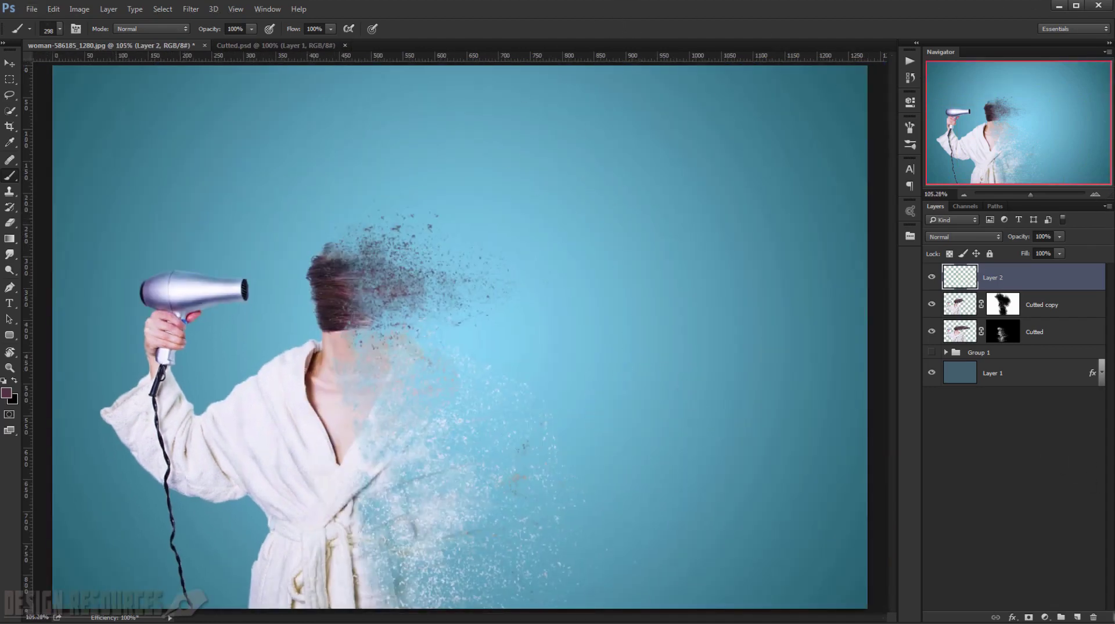
- Add a Black & White adjustment layer with default settings above Layer 2 and set its blend mode to Soft Light
{"action": "left_click", "coordinate": [1046, 617]}
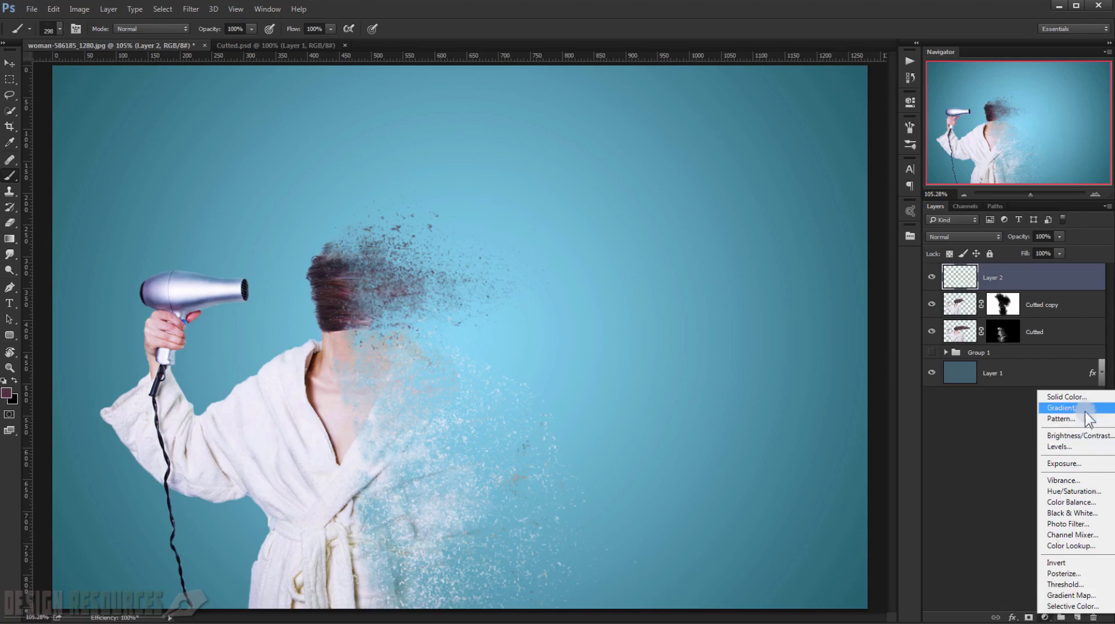
{"action": "left_click", "coordinate": [1095, 512]}
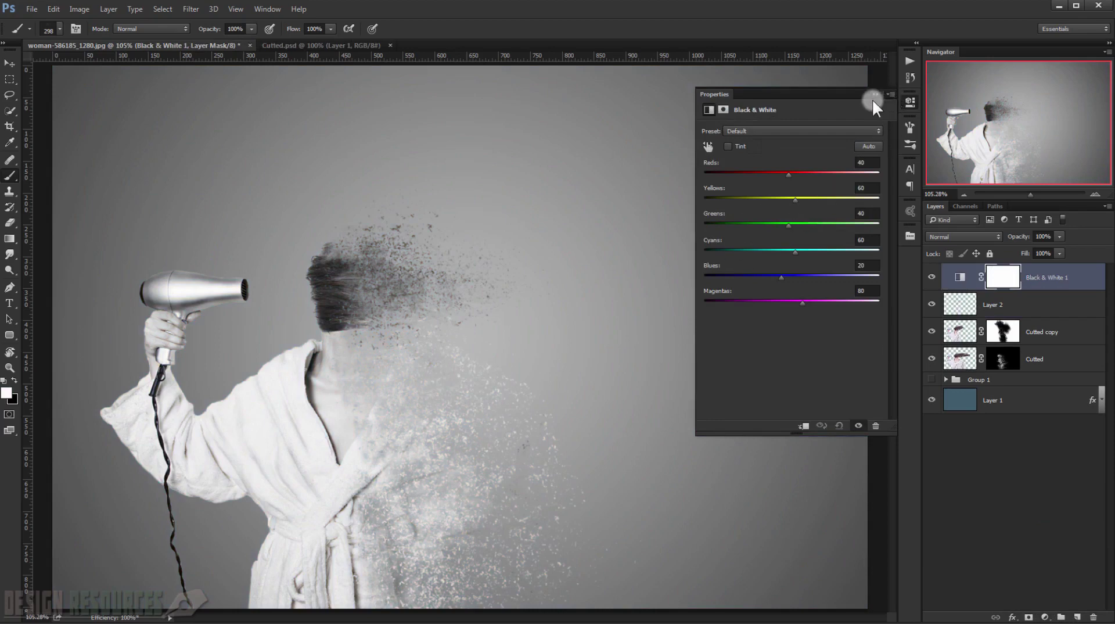
{"action": "left_click", "coordinate": [875, 93]}
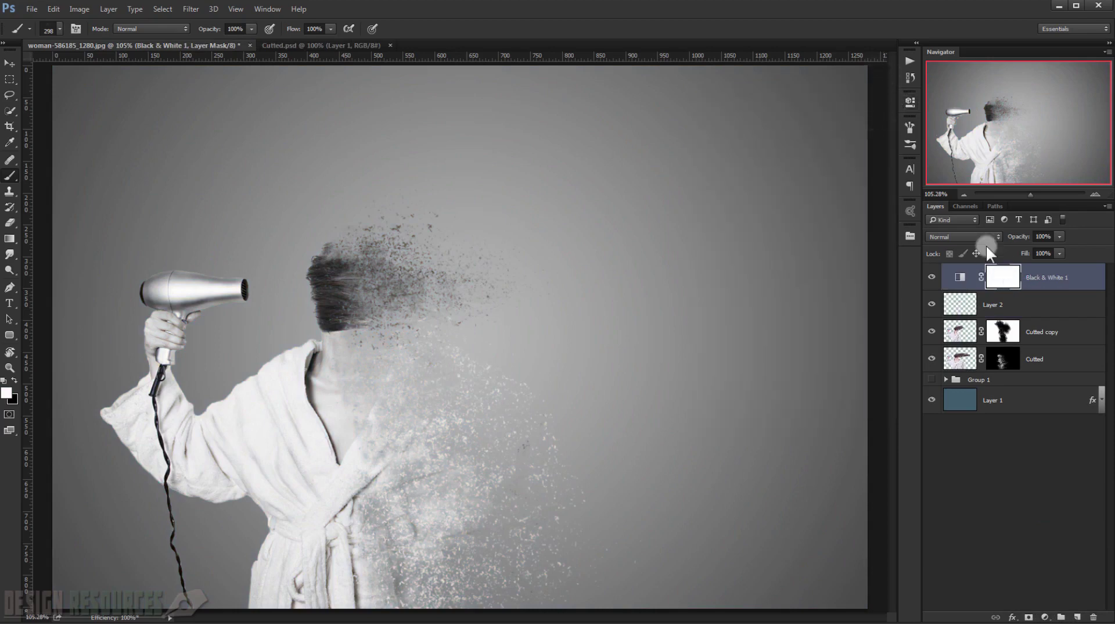
{"action": "left_click", "coordinate": [981, 236]}
{"action": "left_click", "coordinate": [966, 362]}
- Exclude only the red channel from the Black & White layer's advanced blending and view the whole image with the interface hidden
{"action": "double_click", "coordinate": [1087, 285]}
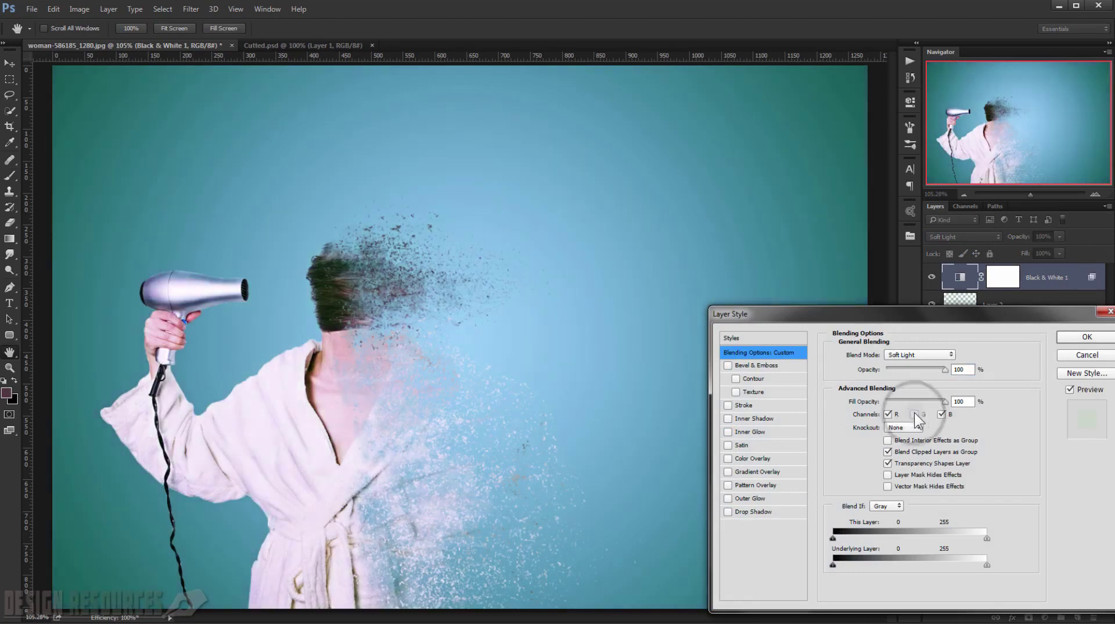
{"action": "left_click", "coordinate": [915, 414]}
{"action": "left_click", "coordinate": [889, 414]}
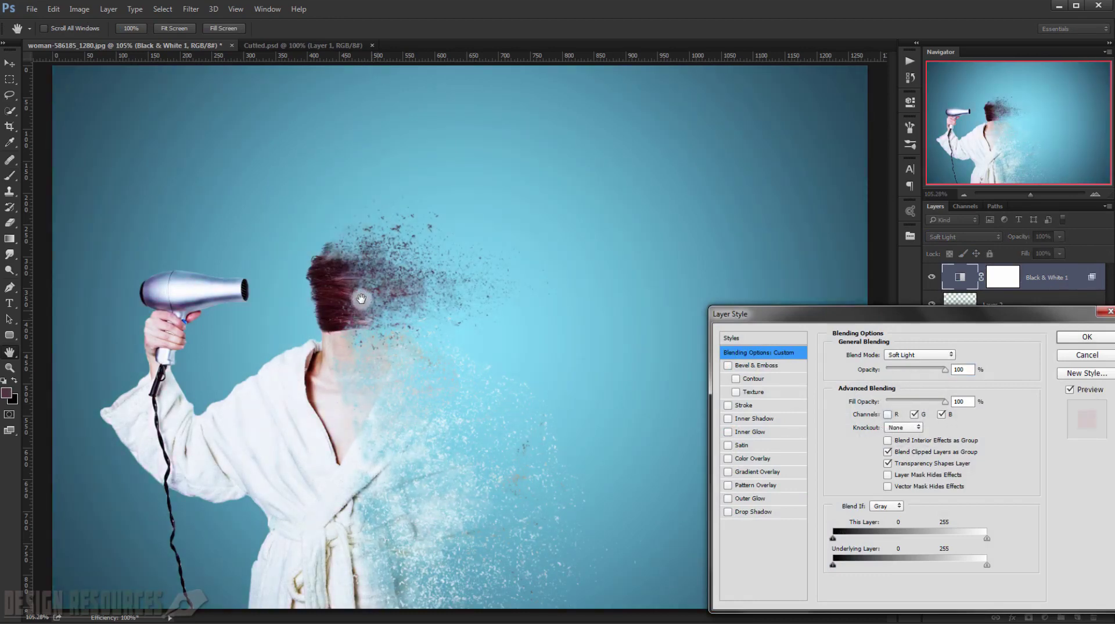
{"action": "left_click", "coordinate": [888, 414]}
{"action": "left_click", "coordinate": [887, 414]}
{"action": "left_click", "coordinate": [1086, 337]}
{"action": "key", "text": "b"}
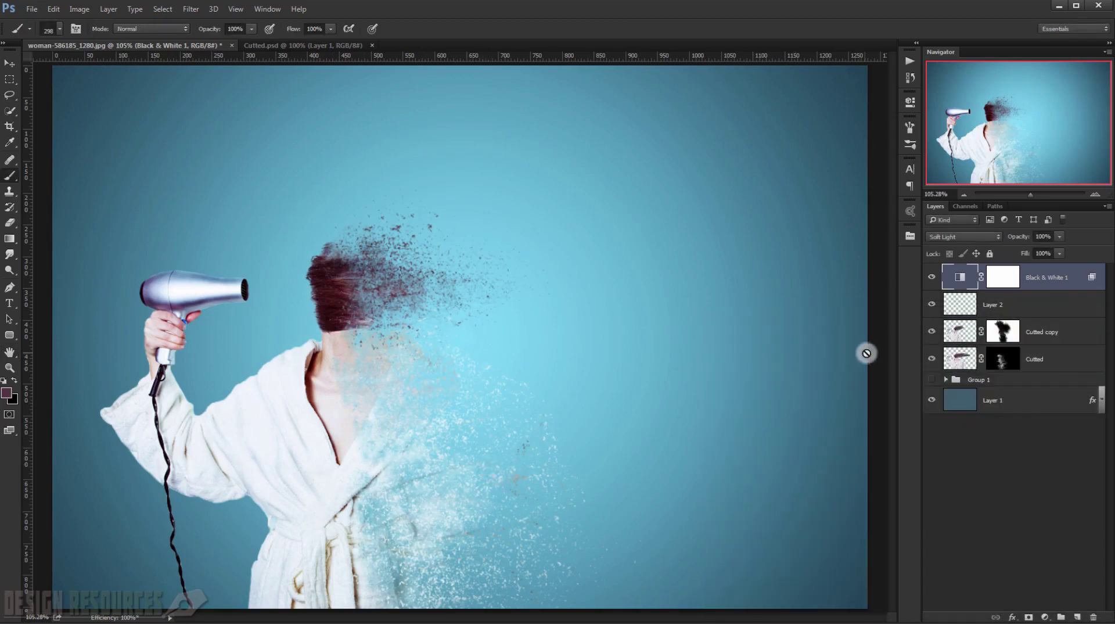
{"action": "key", "text": "Tab"}
{"action": "key", "text": "ctrl+0"}
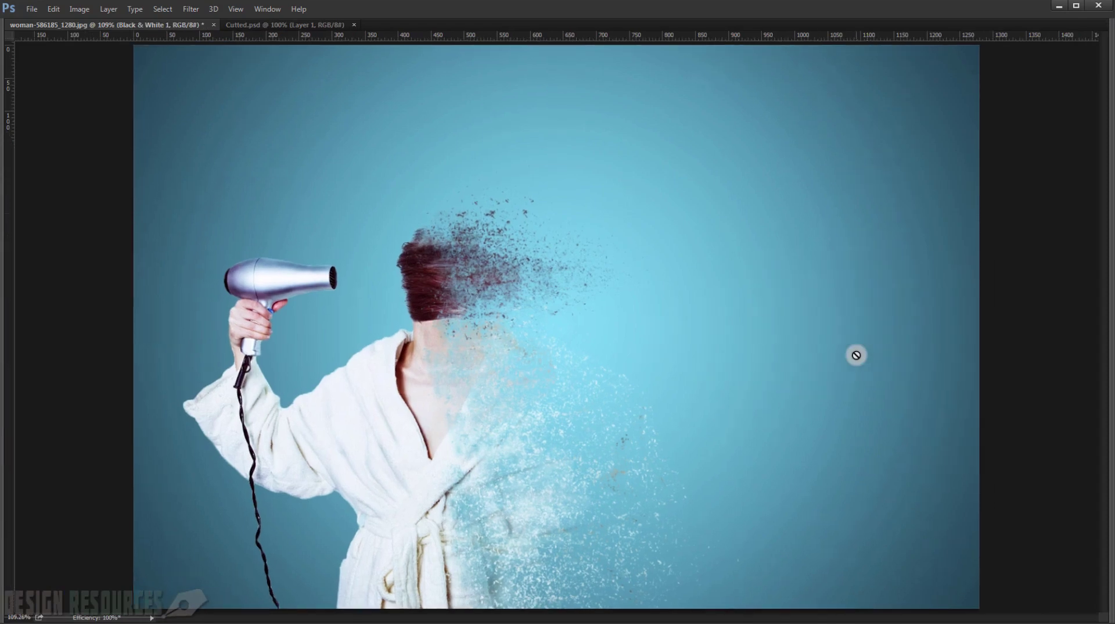